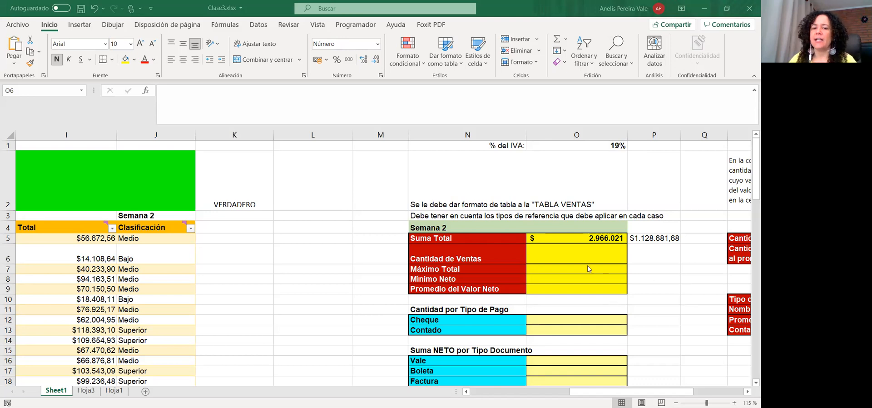
Select the Cantidad de Ventas cell O6 and dismiss the comment on the sheet
left_click(555, 251)
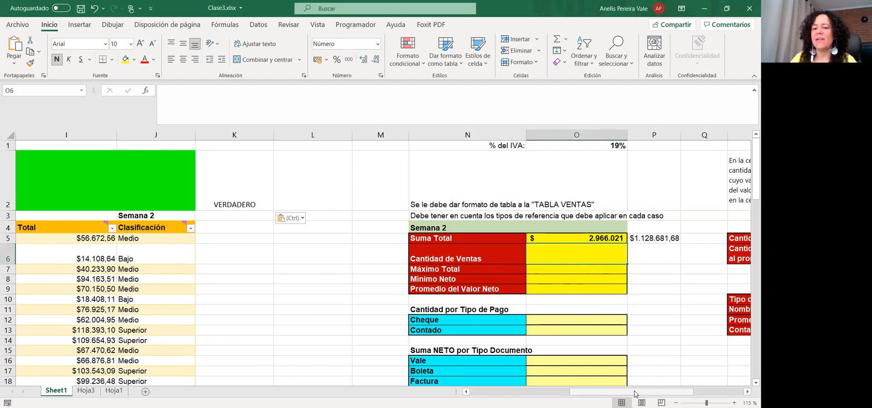
left_click_drag(641, 392, 520, 395)
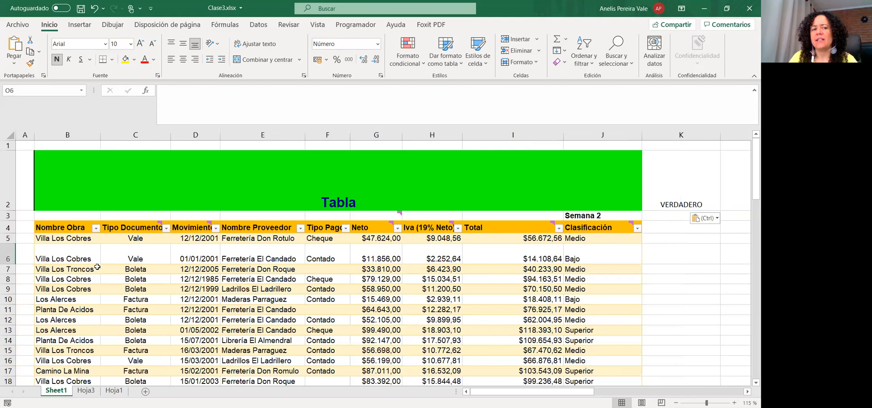
scroll(98, 267, "down", 9)
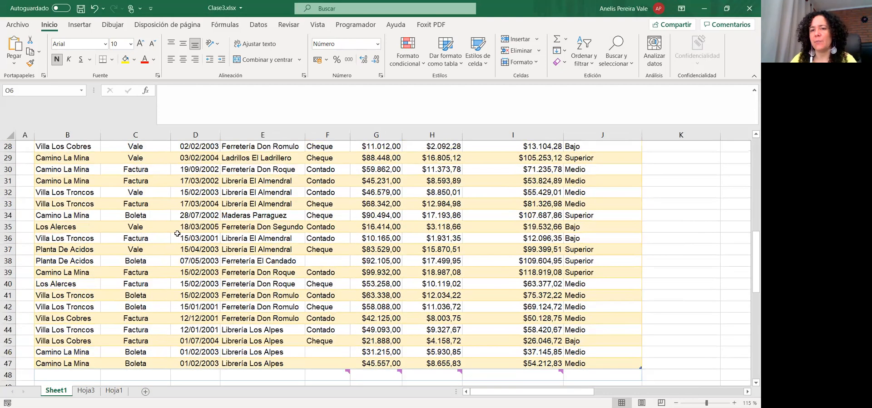
scroll(177, 233, "up", 9)
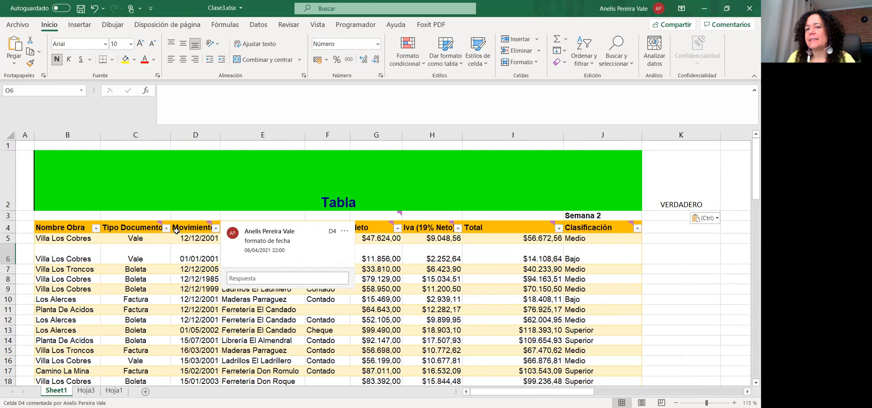
left_click(50, 250)
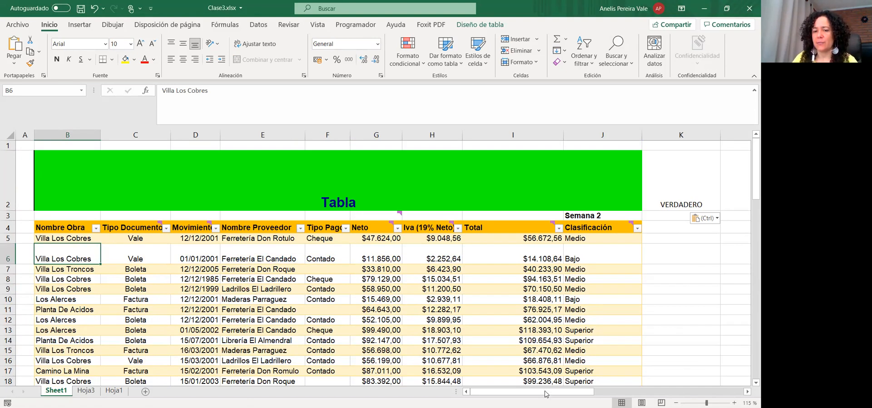
left_click_drag(545, 394, 660, 363)
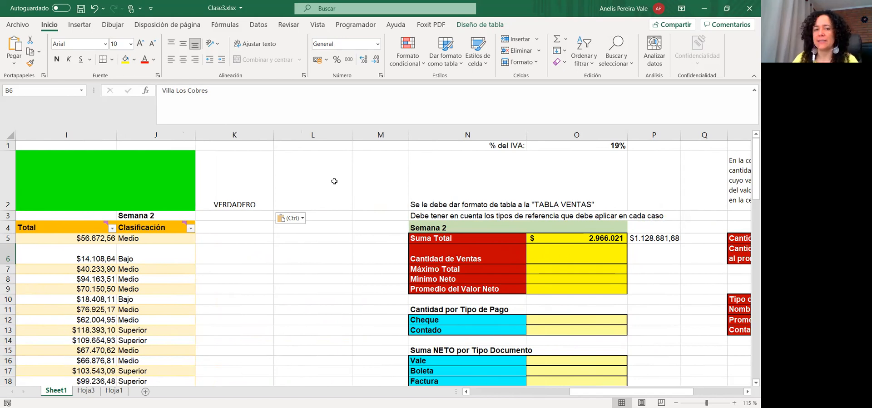
Enter =CONTAR over the whole Iva (19% Neto) column, from H5 down, in O6
left_click(546, 249)
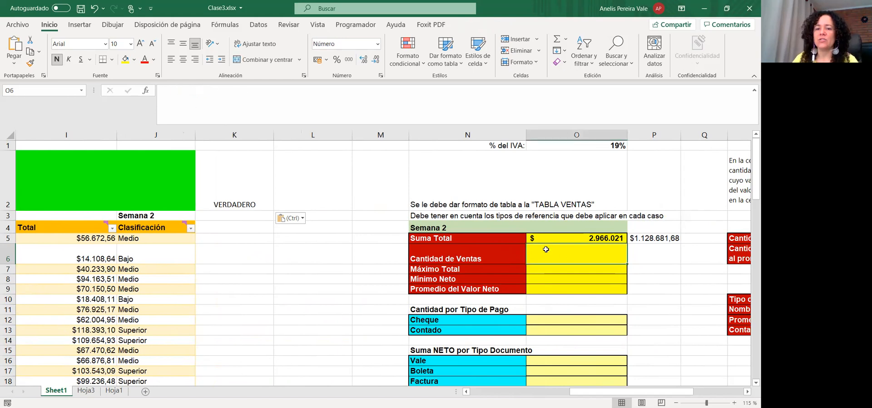
left_click(238, 99)
type("=")
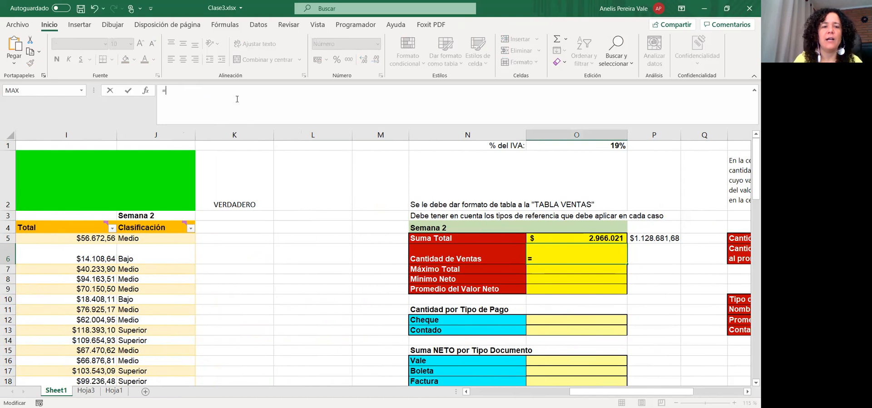
type("contar")
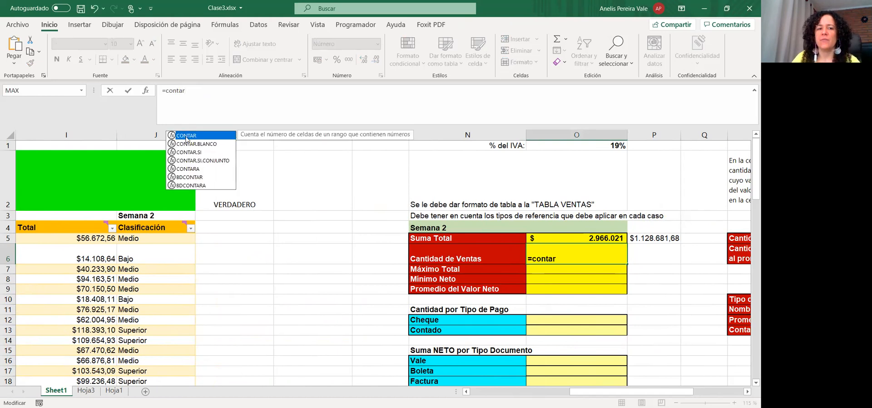
double_click(186, 136)
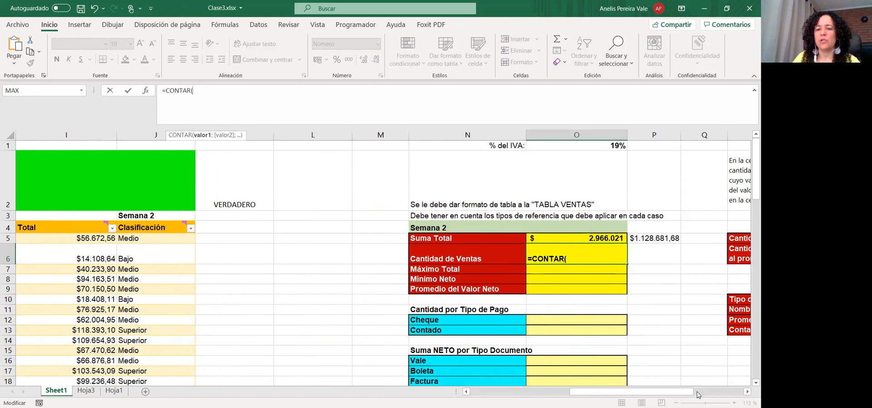
scroll(670, 395, "left", 5)
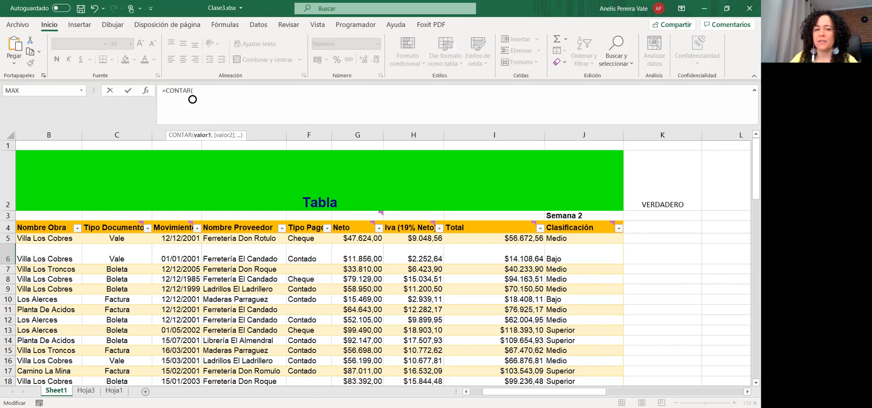
left_click(420, 238)
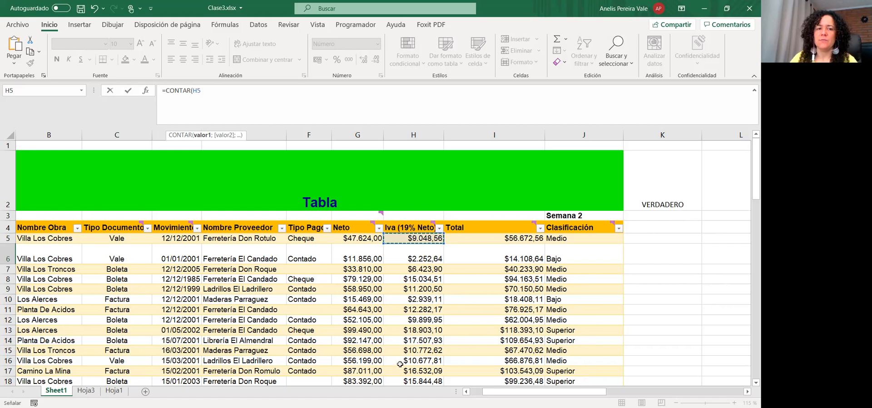
key("ctrl+shift+Down")
key("Return")
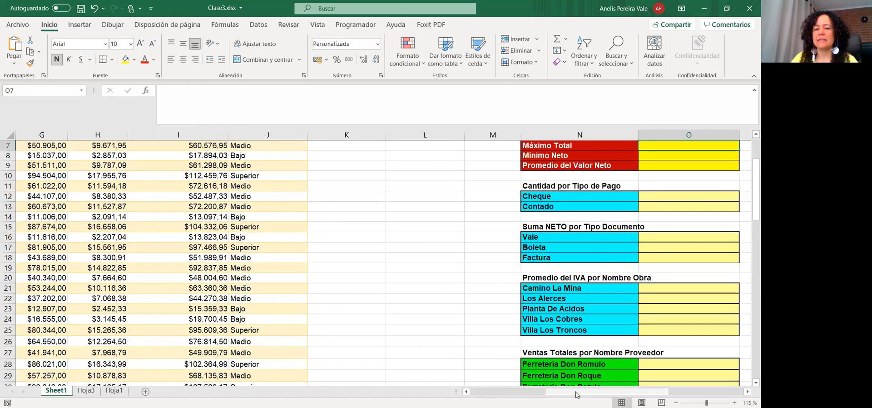
Reselect O6 to confirm the count reads 43
left_click_drag(576, 394, 614, 394)
scroll(516, 276, "up", 2)
left_click(514, 259)
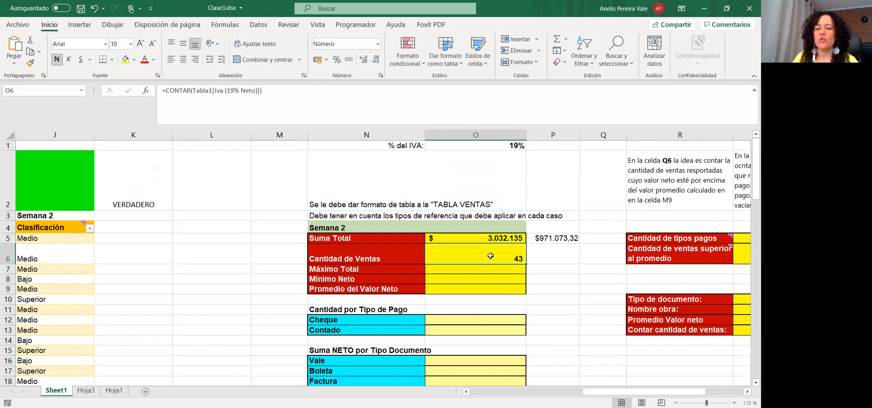
left_click_drag(587, 391, 490, 393)
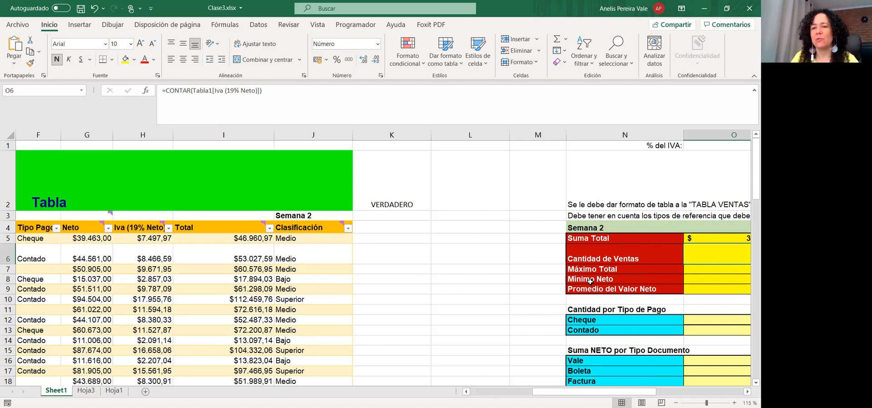
Enter =MAX(Tabla1[Total]) in O7 so Máximo Total shows $ 117.211
left_click(714, 272)
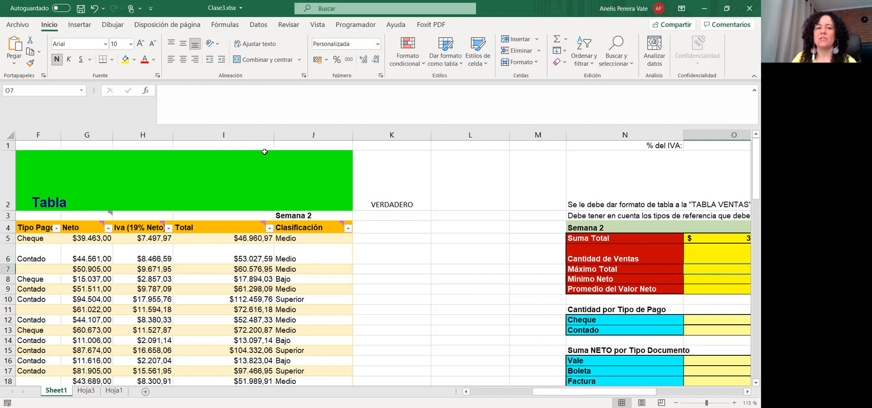
left_click(228, 106)
type("=")
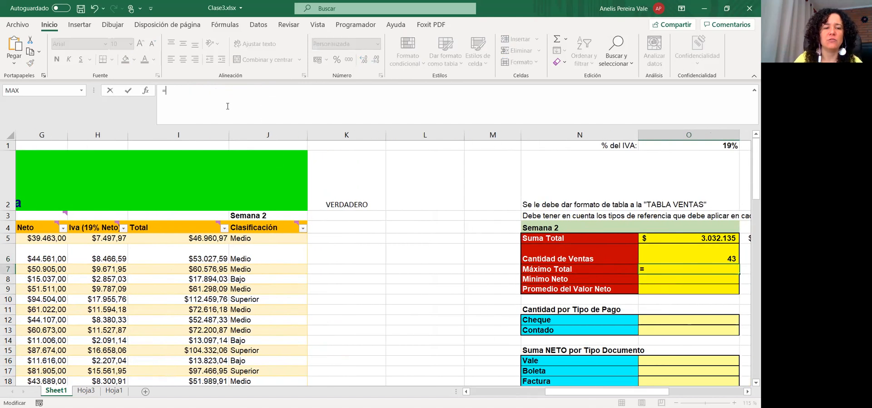
type("Max")
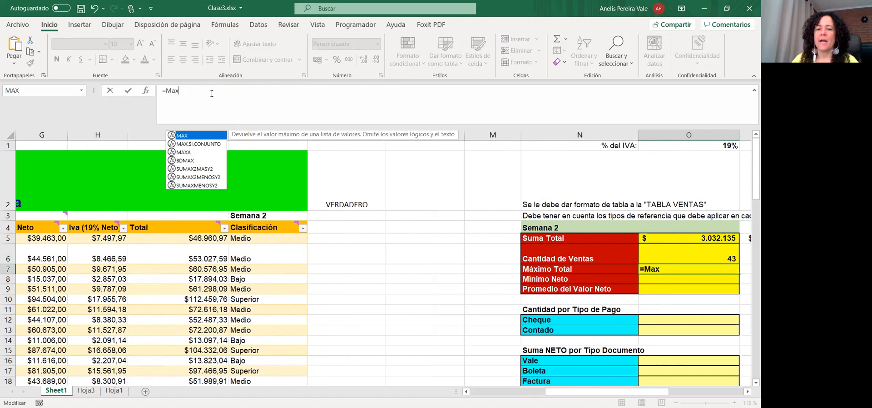
double_click(189, 136)
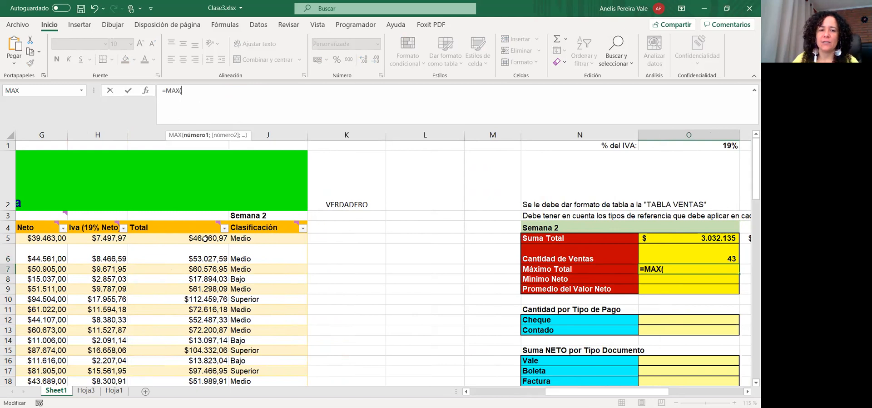
left_click(207, 237)
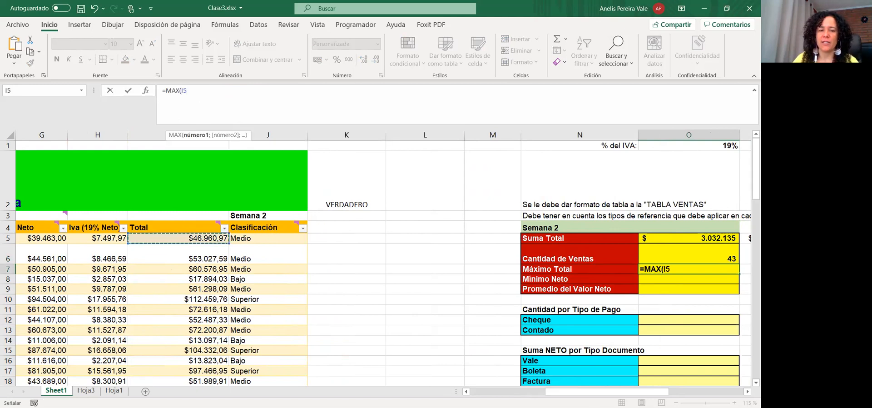
key("ctrl+shift+Down")
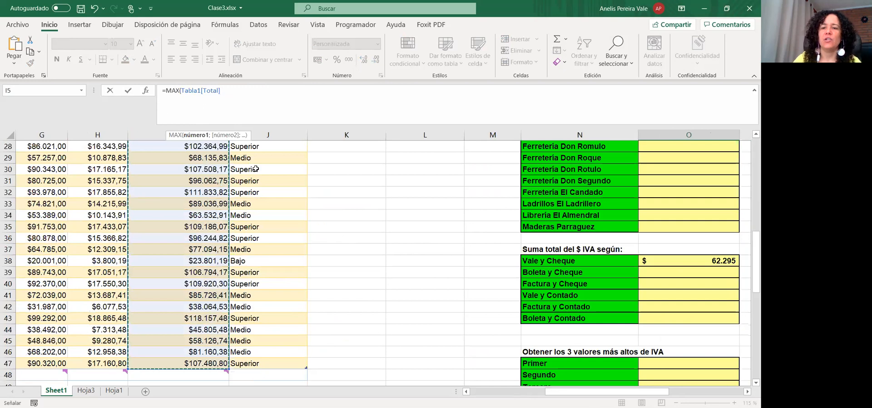
key("Return")
scroll(729, 160, "up", 3)
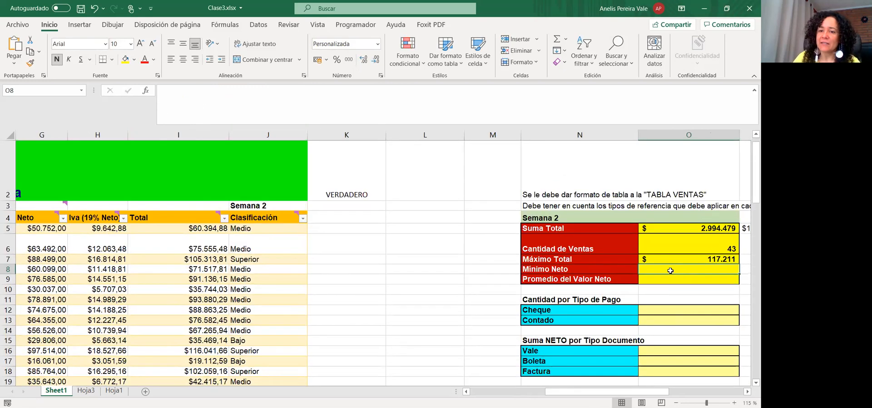
Enter a MIN formula in O8 over the Neto column from G5 down (RangoNeto)
left_click(242, 109)
type("=")
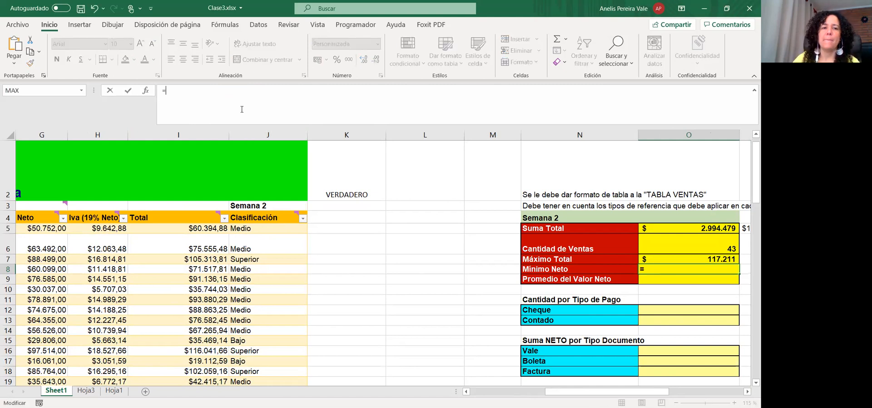
type("min")
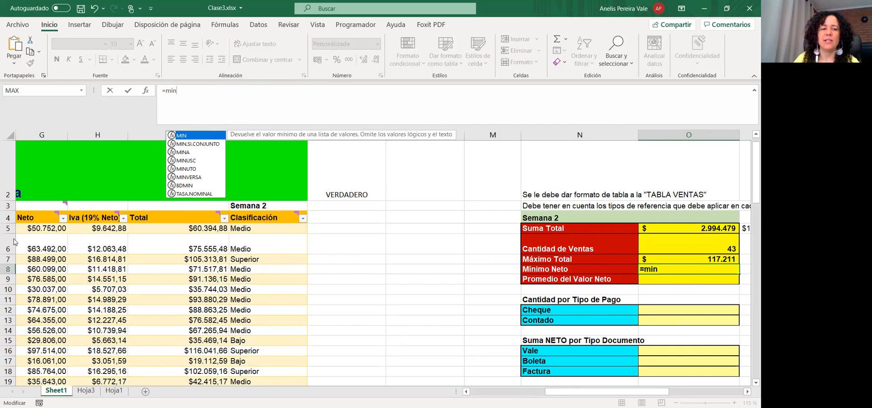
key("Tab")
left_click(45, 227)
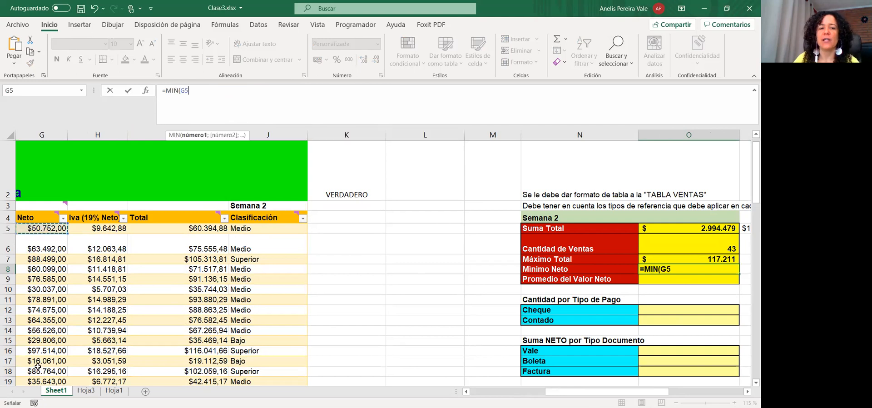
key("ctrl+shift+Down")
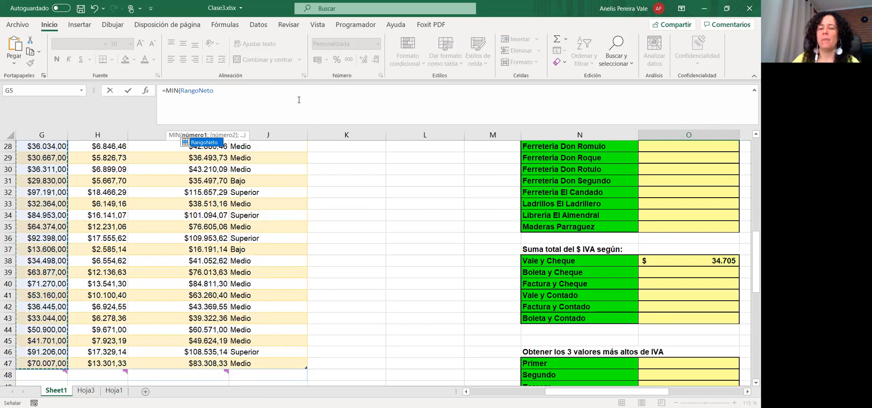
key("Return")
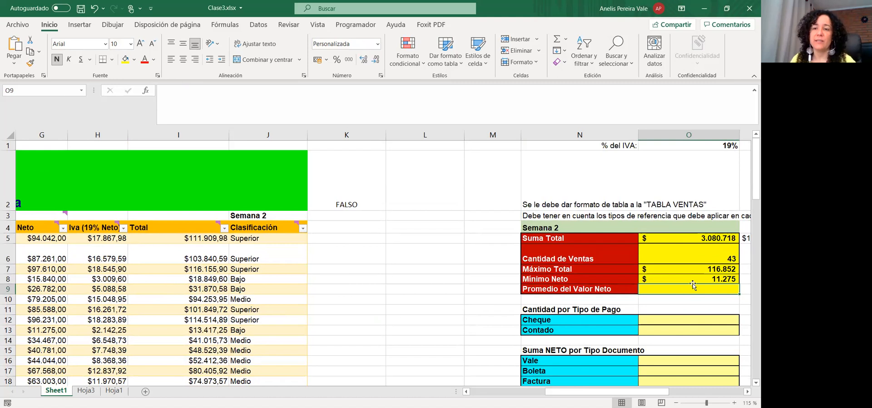
Enter =PROMEDIO(G5:G47) in O9 so Promedio del Valor Neto shows $ 52.760
left_click(251, 103)
type("=")
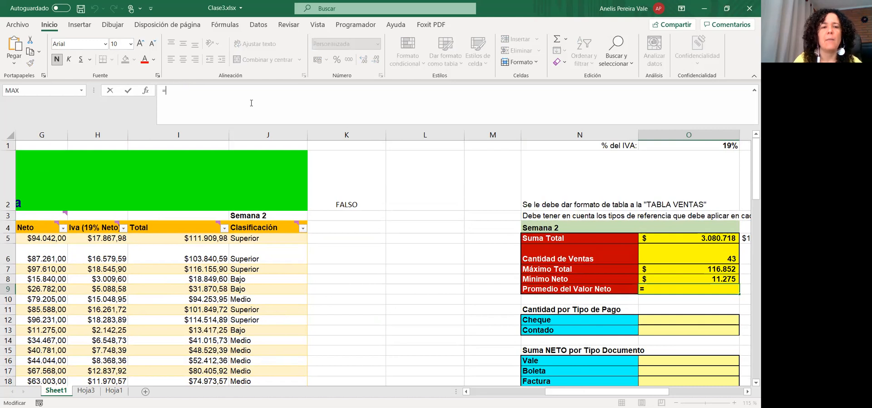
type("promedio")
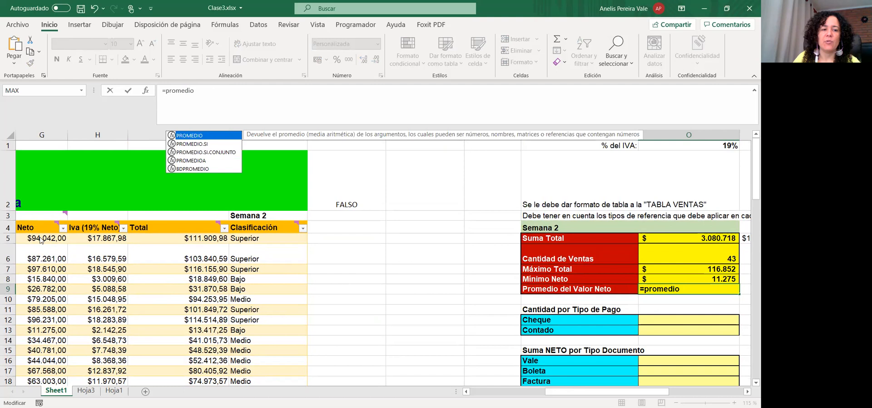
key("Tab")
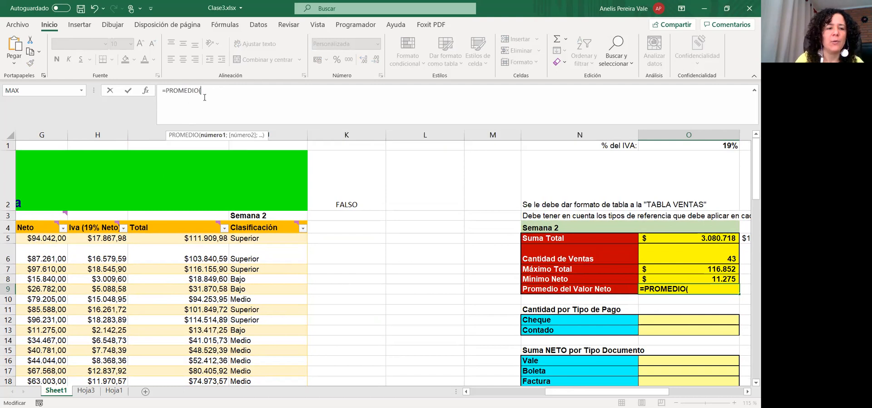
type("G%")
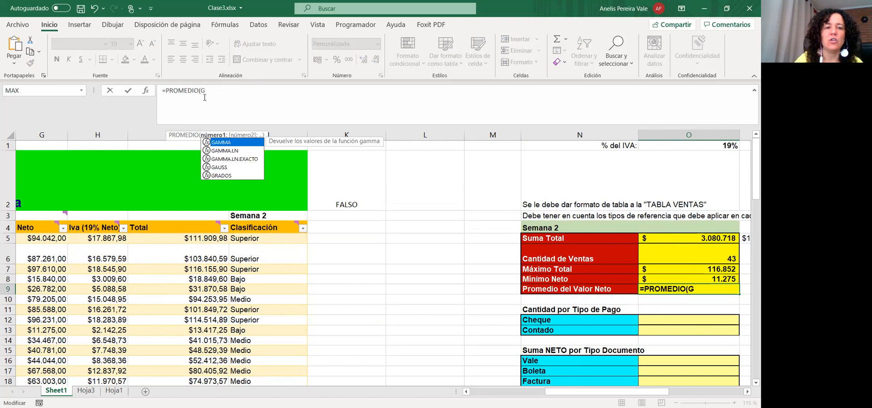
key("BackSpace")
type("5:")
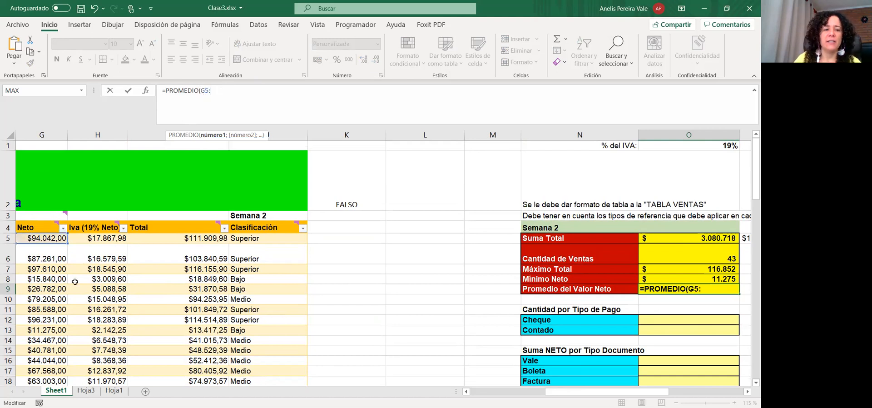
scroll(51, 296, "down", 9)
scroll(51, 295, "up", 1)
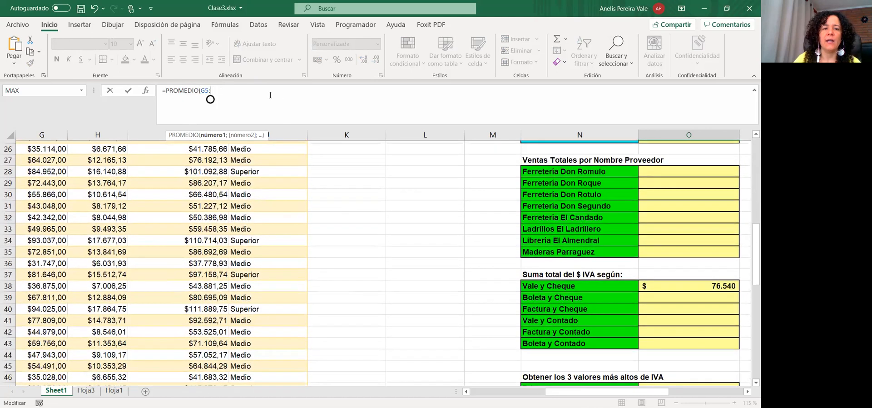
type("G")
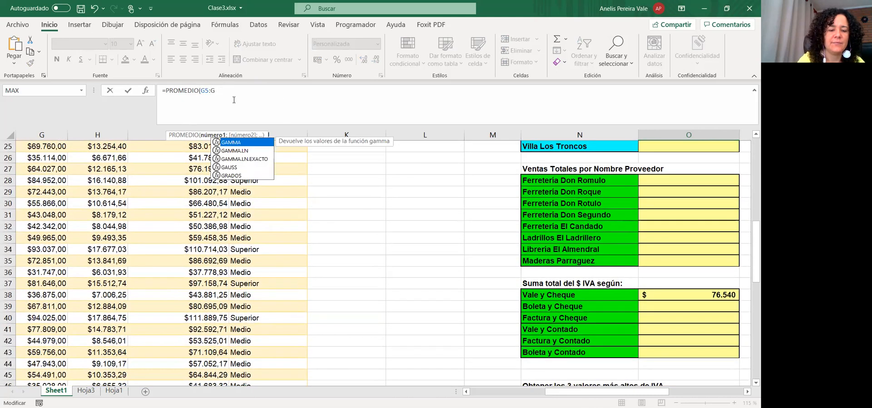
type("47")
key("Return")
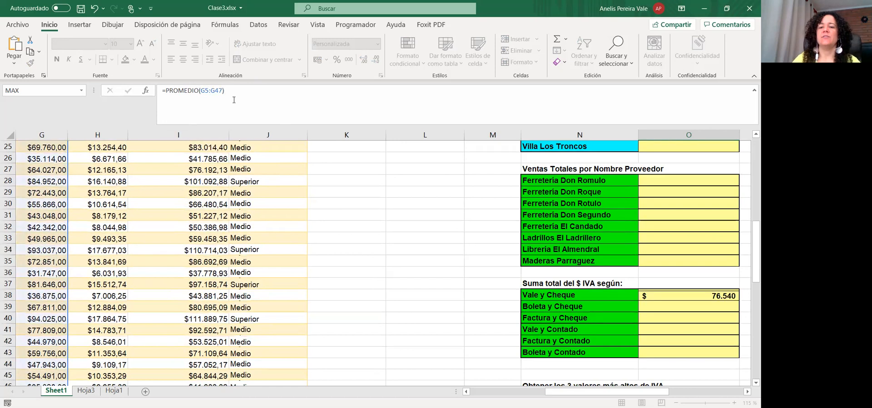
Review the average formula in O9, then open the Mínimo Neto formula to inspect RangoNeto
scroll(237, 98, "up", 3)
key("Up")
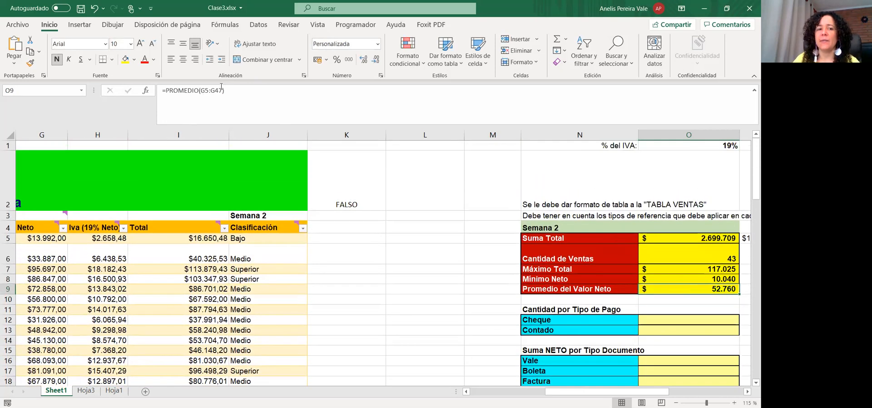
double_click(220, 86)
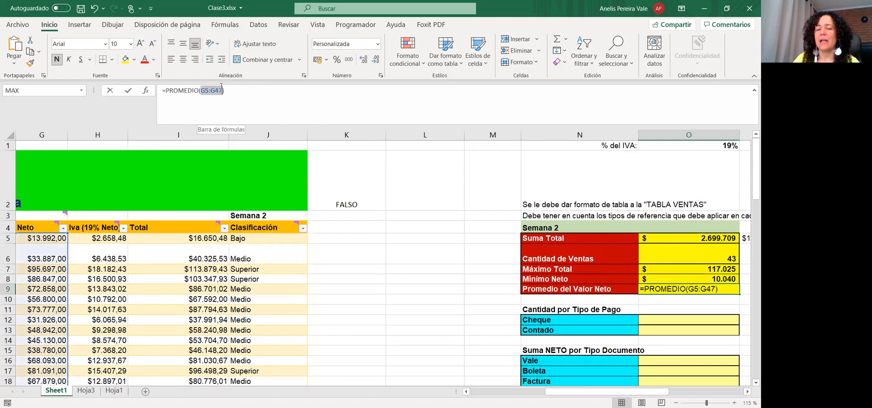
key("Escape")
left_click(699, 281)
left_click(189, 89)
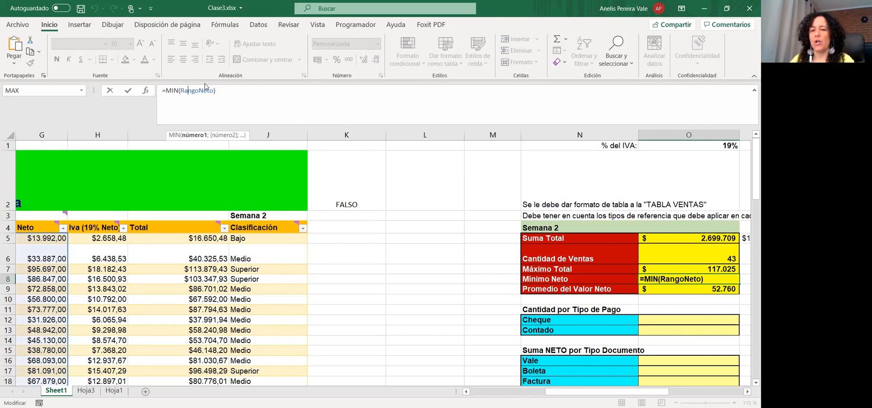
key("ctrl+Return")
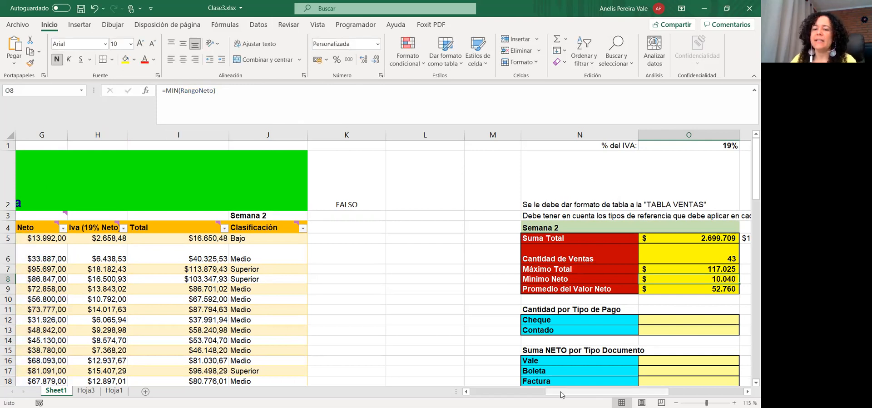
left_click_drag(561, 392, 586, 392)
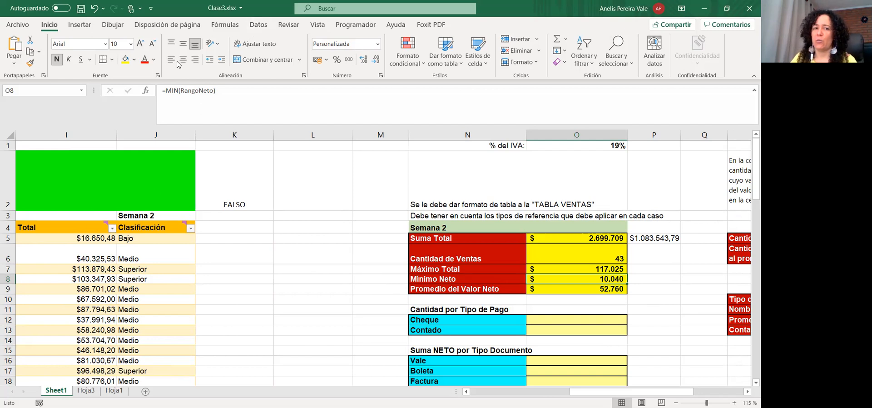
left_click(369, 187)
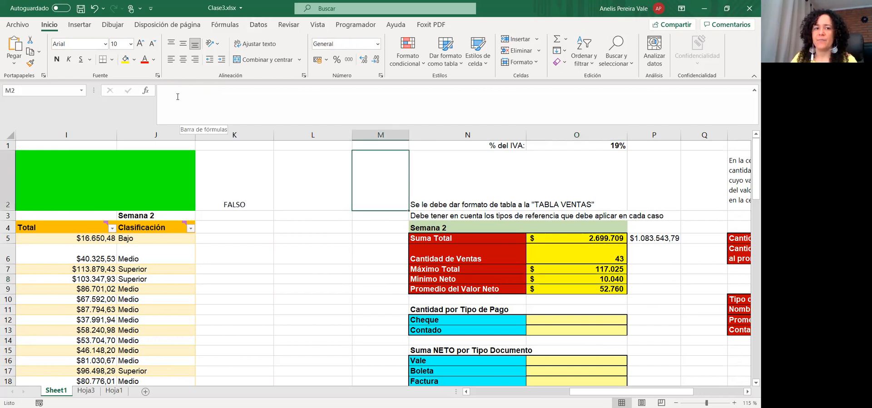
left_click(176, 93)
type("=")
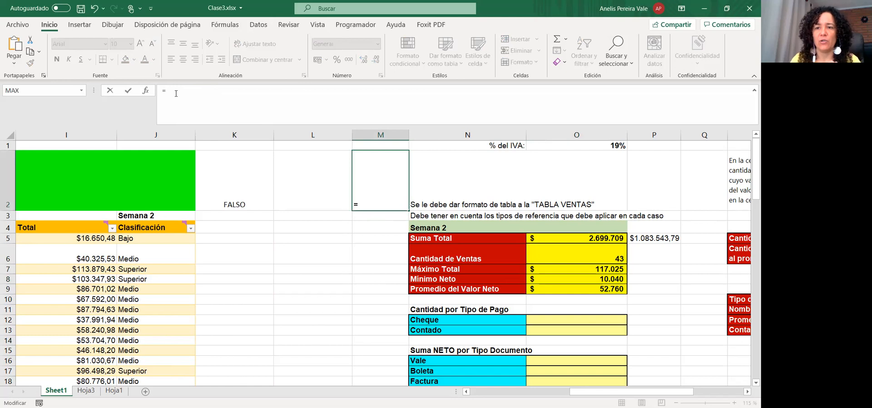
type("co")
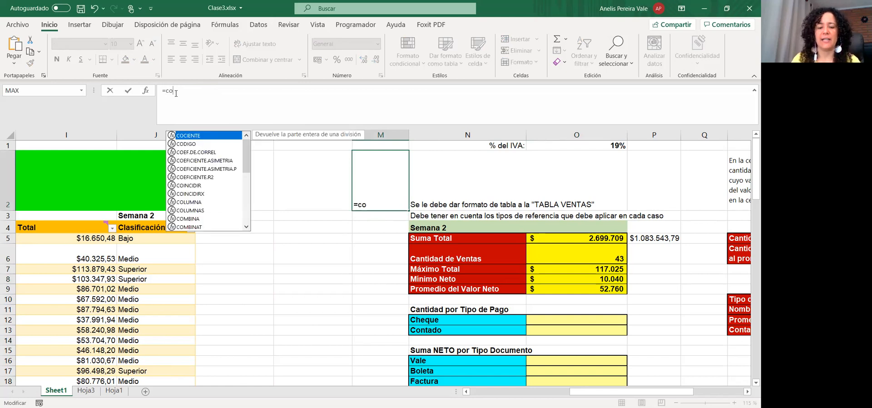
type("n")
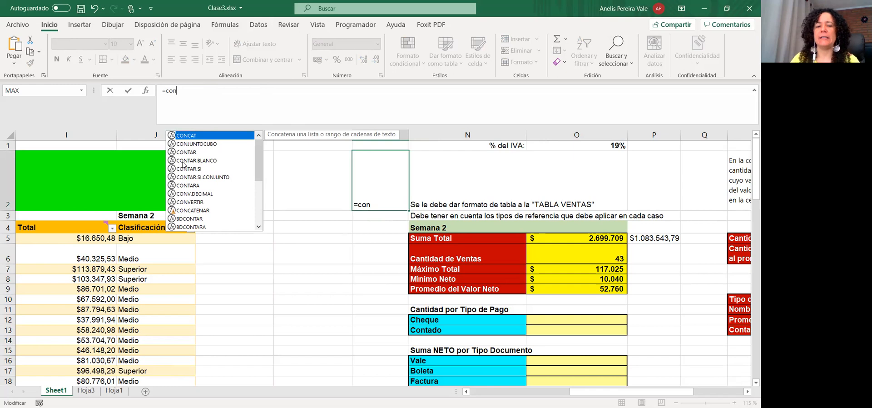
key("Escape")
key("Escape")
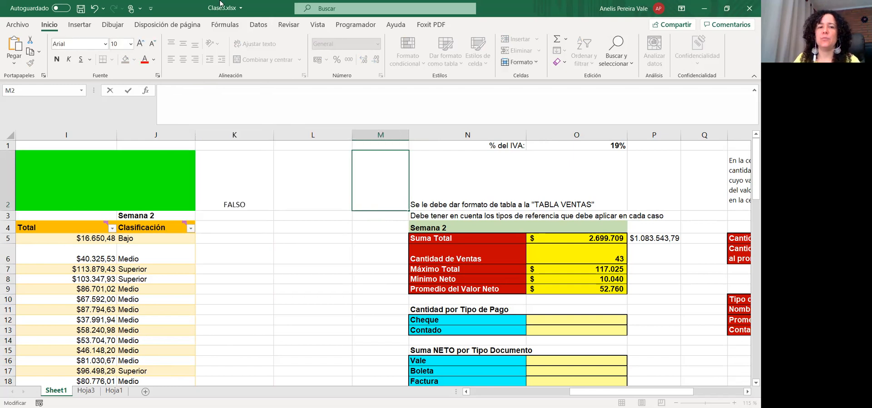
Open Insertar función and browse the Todo and Usadas recientemente categories
left_click(226, 24)
left_click(15, 51)
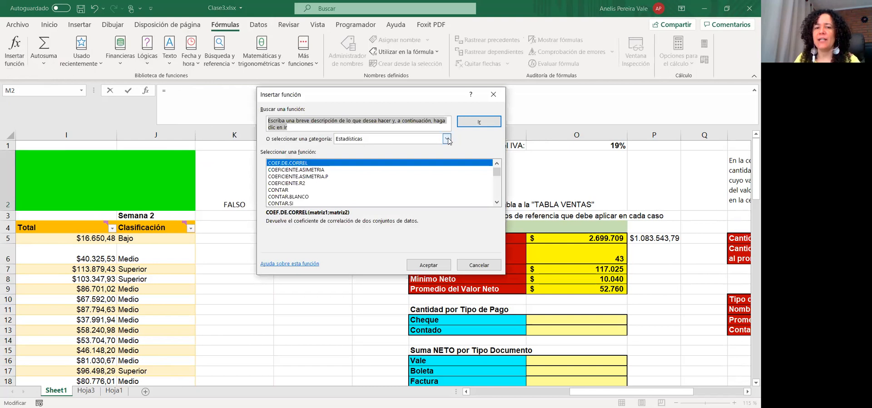
left_click(447, 139)
scroll(394, 182, "down", 1)
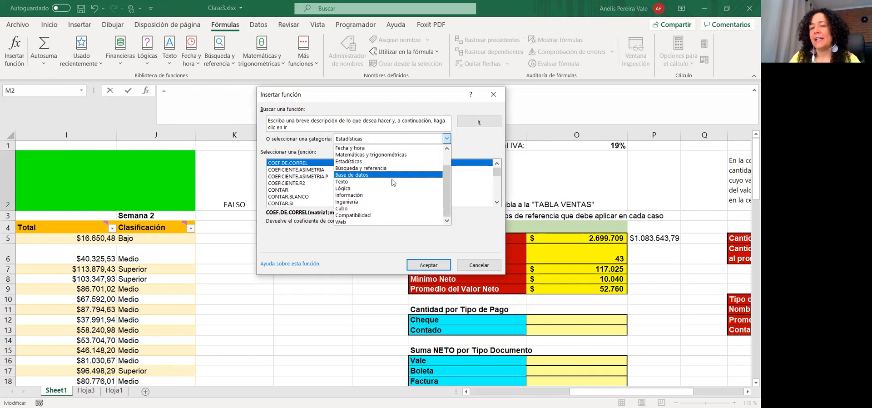
scroll(362, 162, "up", 2)
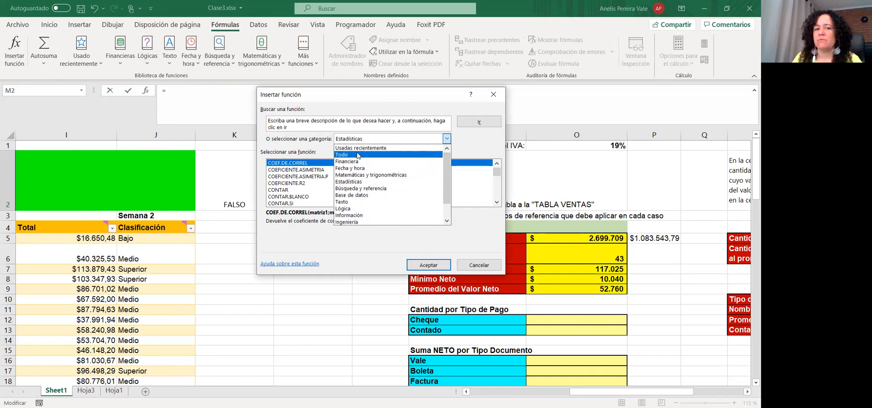
left_click(358, 155)
left_click(365, 138)
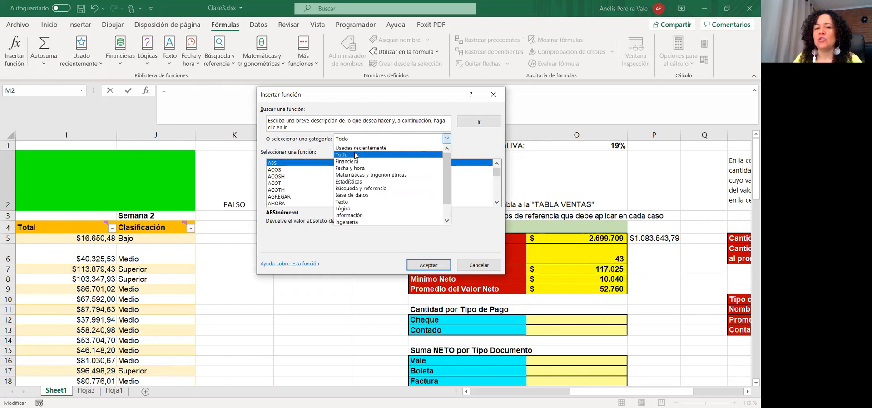
left_click(299, 180)
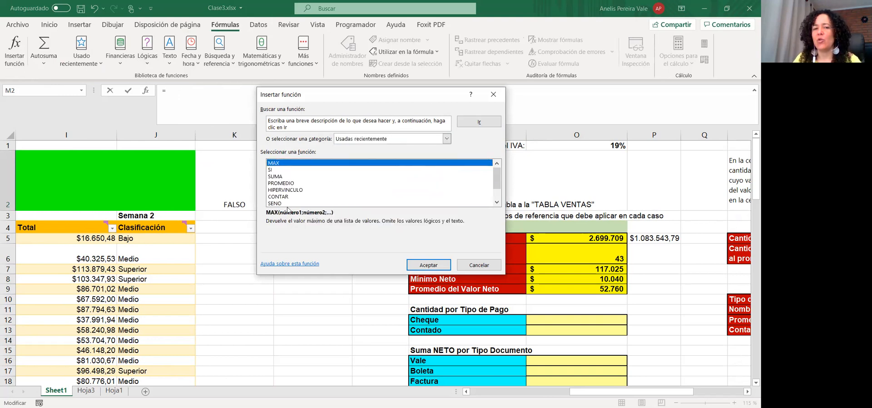
Switch to the Estadísticas category and read about CONTAR and CONTAR.BLANCO
left_click(344, 141)
scroll(367, 195, "down", 1)
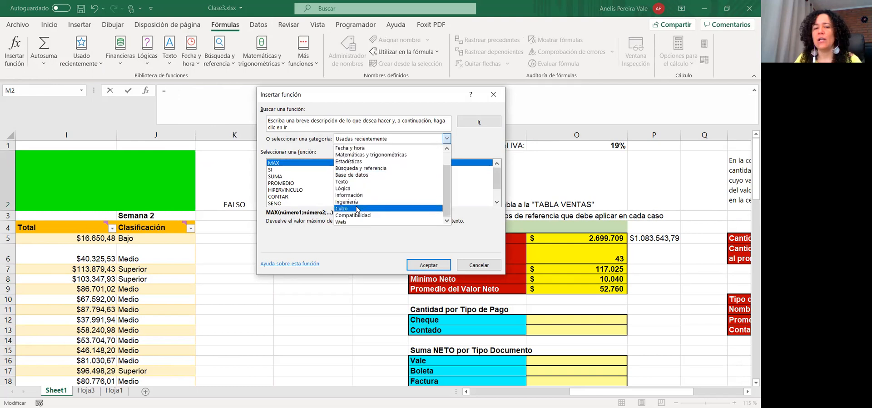
left_click(353, 164)
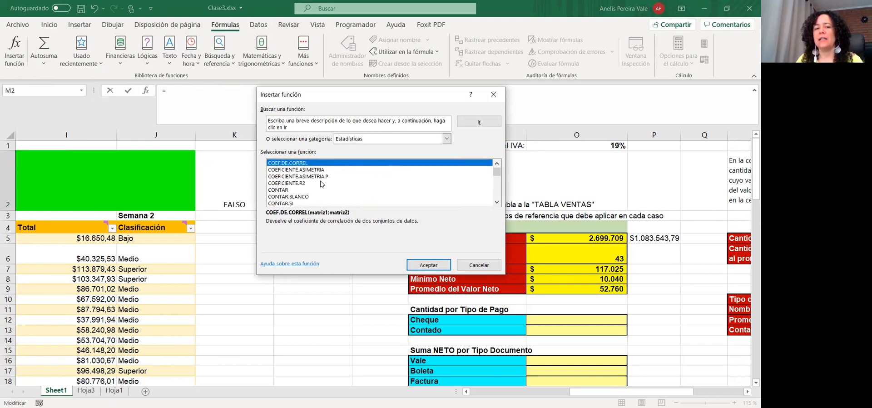
left_click(287, 191)
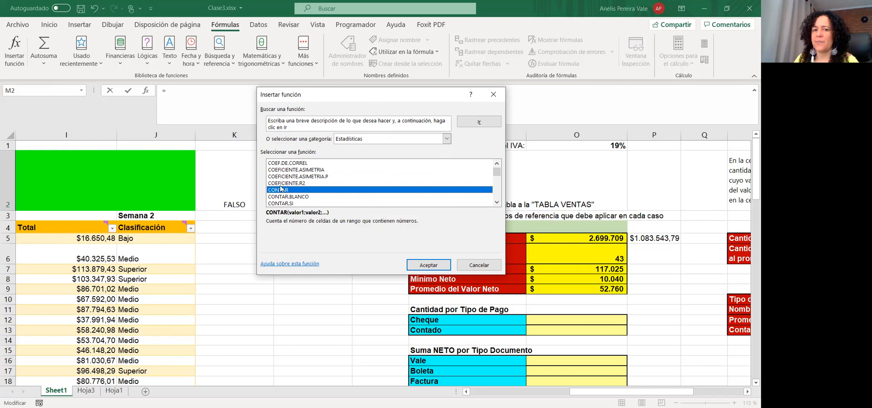
left_click(303, 198)
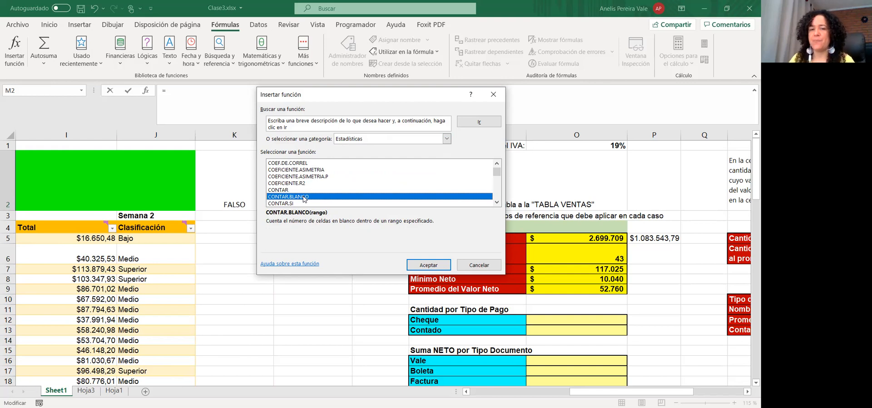
left_click(476, 270)
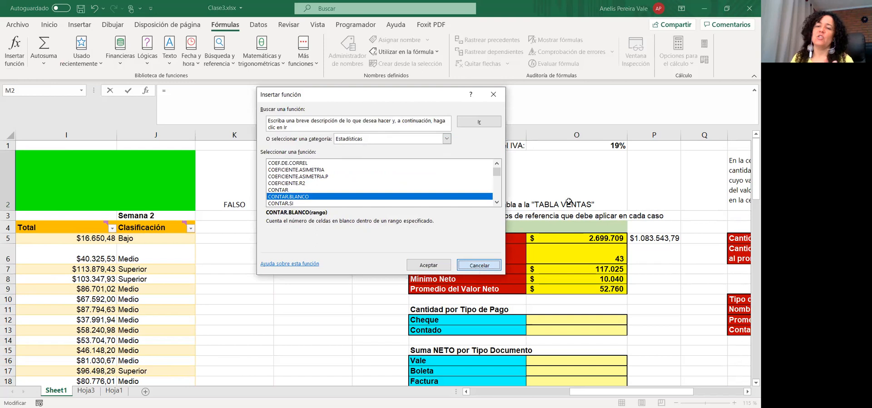
Close Insertar función without inserting anything and go to the Cheque cell O12
key("Escape")
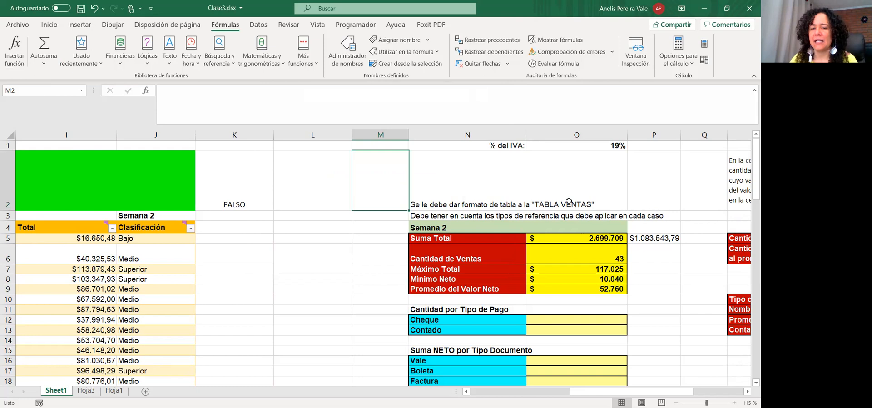
left_click(545, 320)
scroll(547, 334, "down", 2)
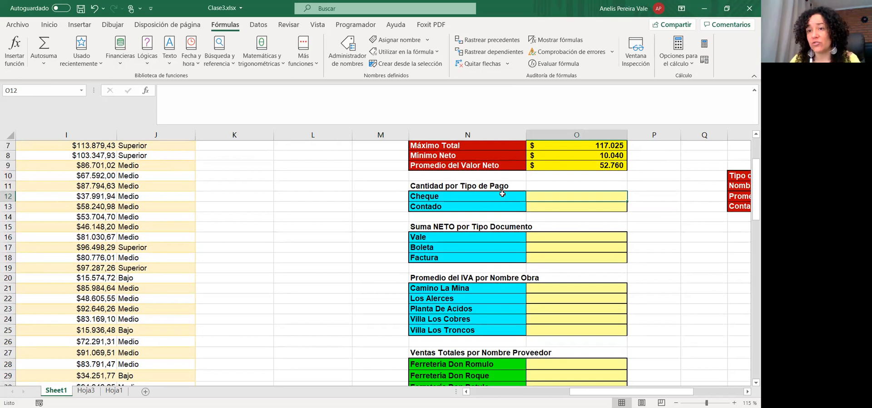
Begin a CONTAR.SI formula in the Cheque cell O12 from the autocomplete list
left_click(246, 121)
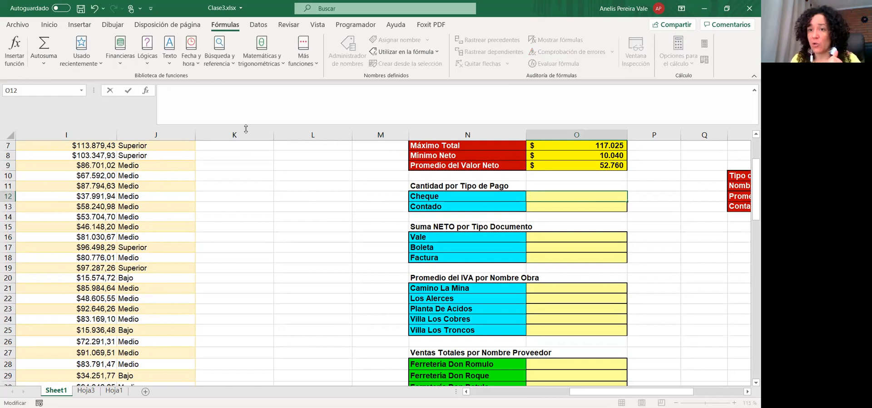
type("=")
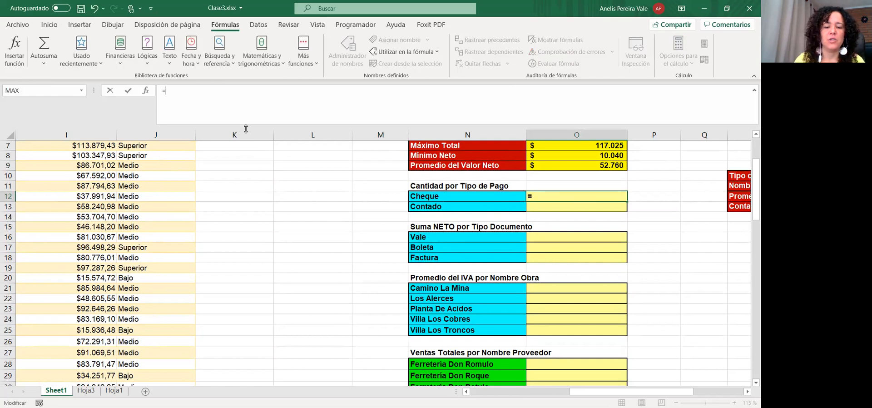
type("contar")
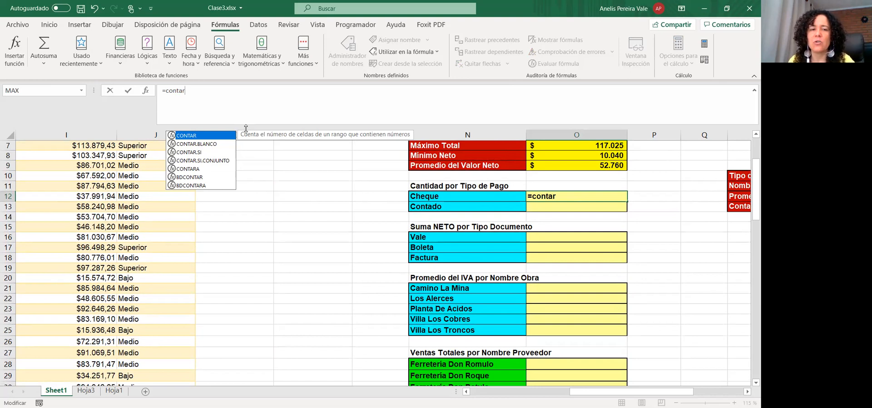
key("Down")
key("Down")
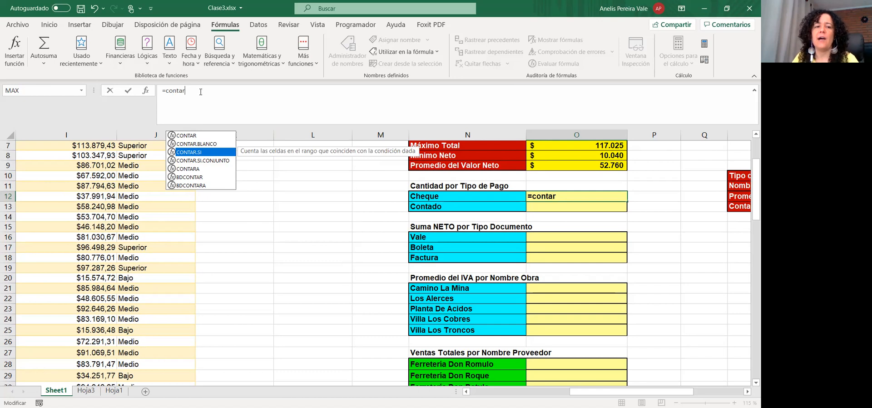
key("Tab")
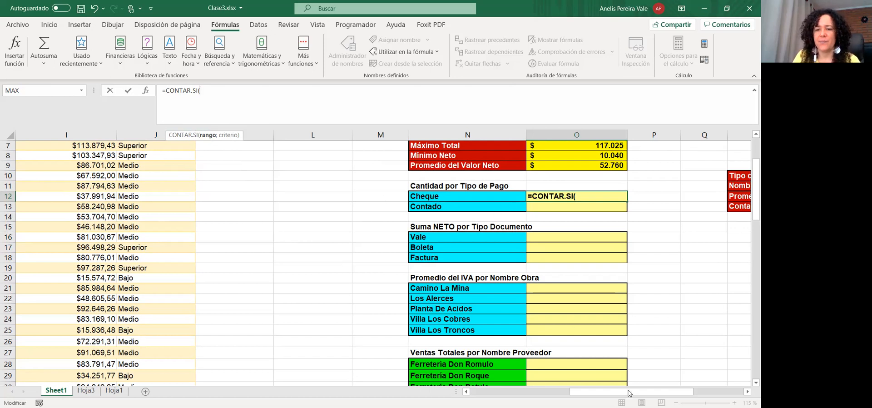
Complete O12 as =CONTAR.SI(Tabla1[Tipo Pago];N12) to count Cheque payments
left_click_drag(629, 393, 522, 393)
scroll(239, 252, "up", 2)
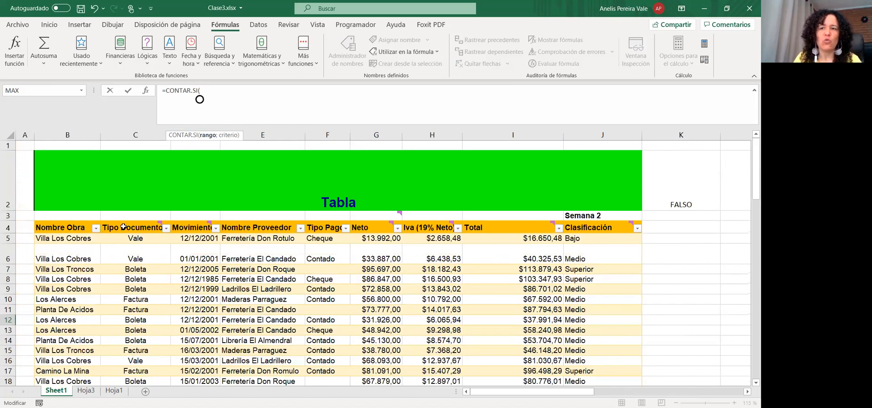
mouse_move(122, 226)
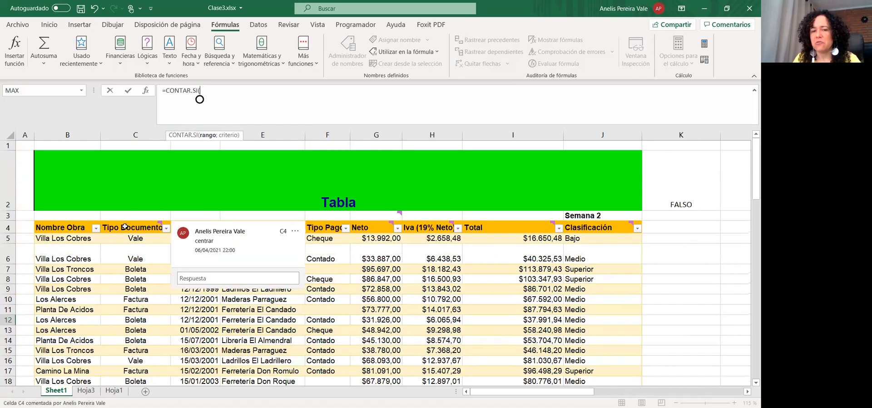
left_click(322, 238)
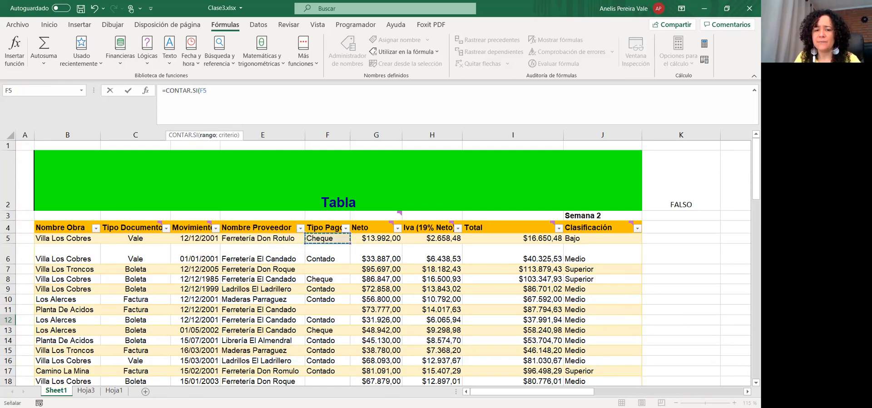
key("ctrl+shift+Down")
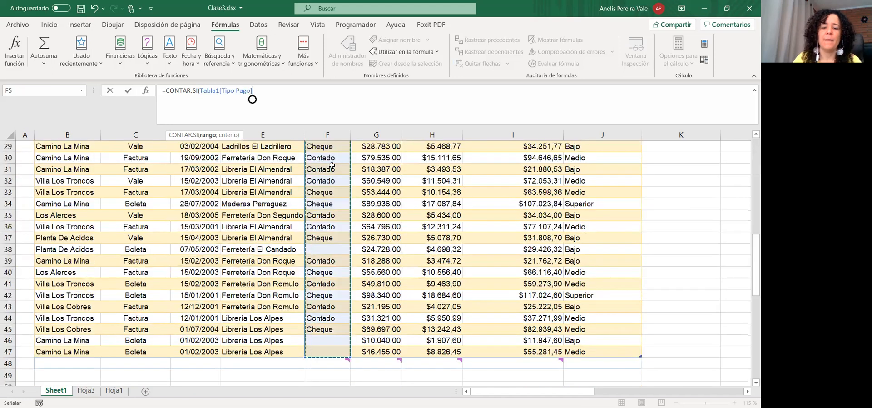
type(";")
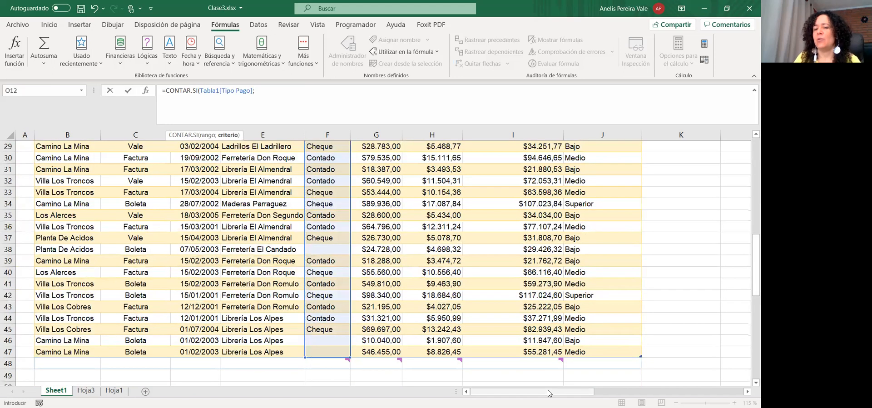
left_click_drag(549, 393, 662, 393)
scroll(617, 248, "up", 4)
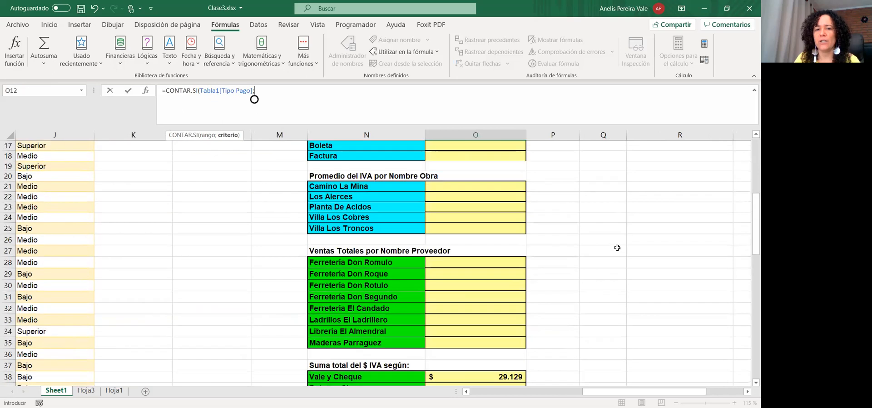
scroll(370, 245, "up", 4)
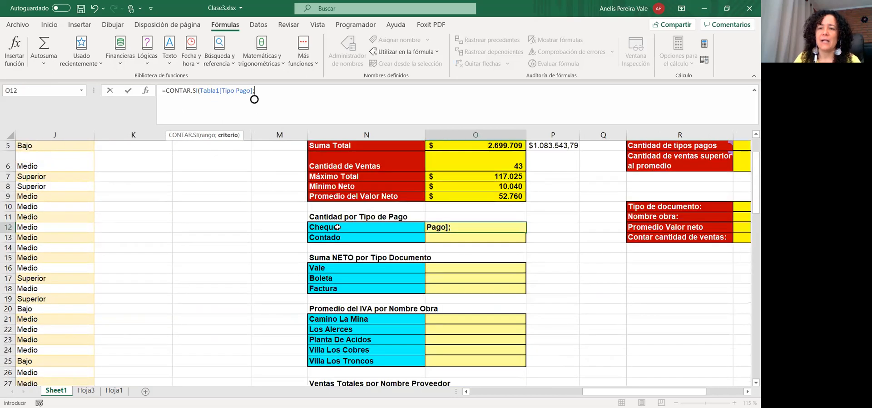
left_click(331, 233)
type(")")
key("Return")
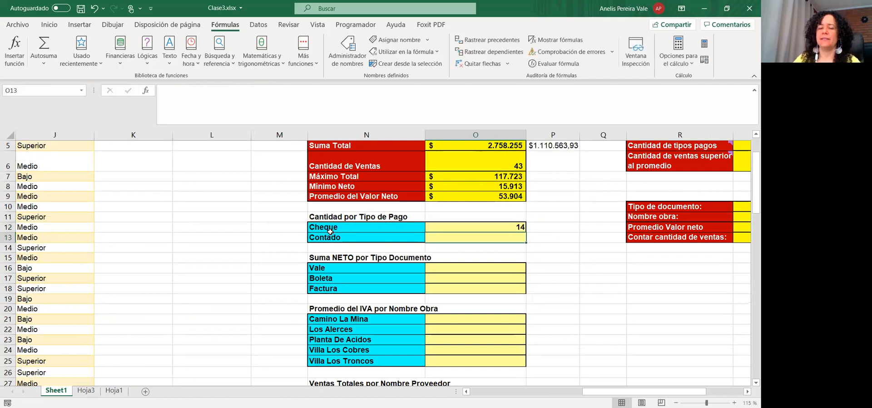
Fill the count formula down to O13, giving Cheque 14 and Contado 22
left_click(491, 230)
left_click_drag(524, 227, 518, 236)
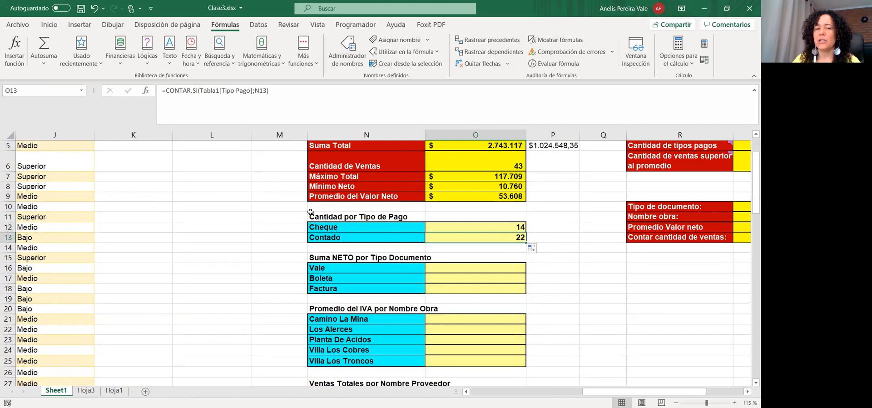
left_click(465, 225)
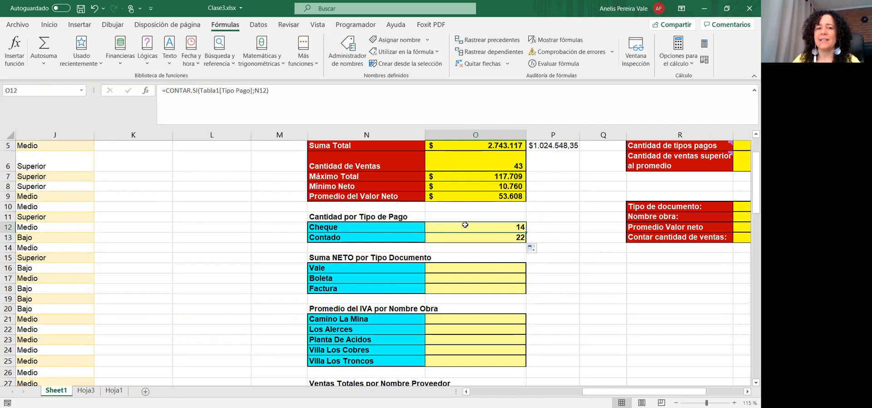
Inspect the count formulas in O12 and O13 and the Cheque label in N12
left_click(464, 239)
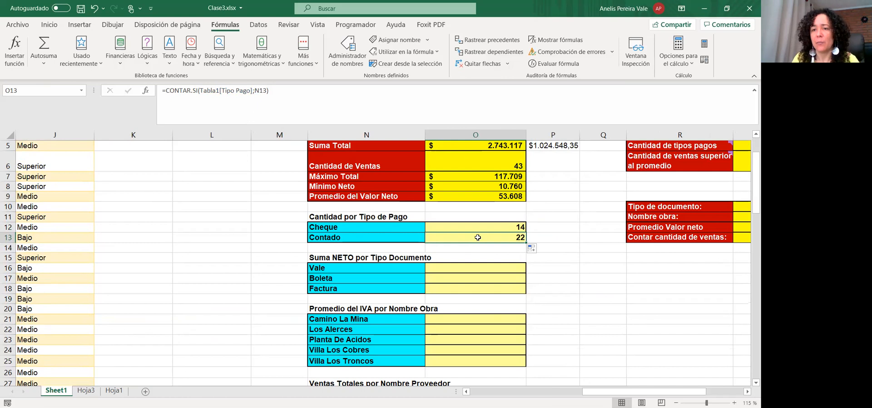
left_click(373, 231)
left_click(462, 226)
left_click(455, 238)
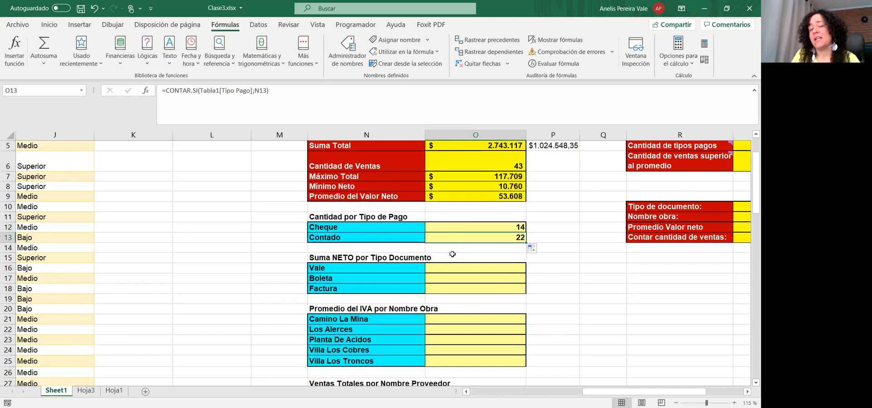
left_click(438, 227)
Replace the N12 criterion with "Cheque" in O12 and fill it down to O13
double_click(260, 91)
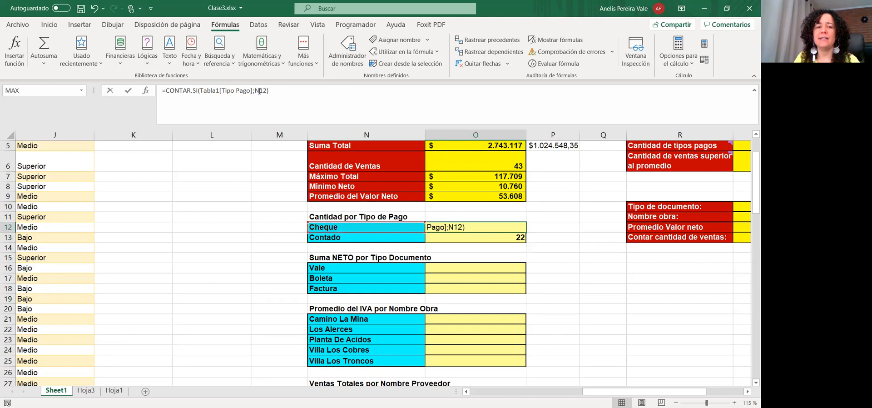
type("\"Cheque\"")
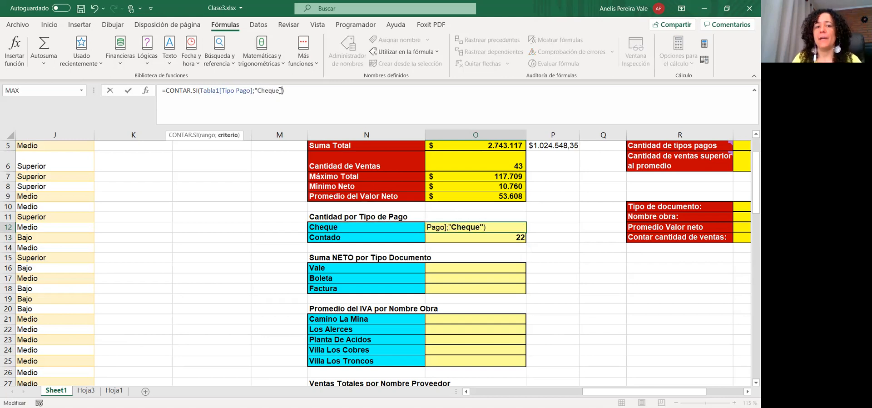
key("Return")
left_click(499, 227)
left_click_drag(526, 234, 523, 243)
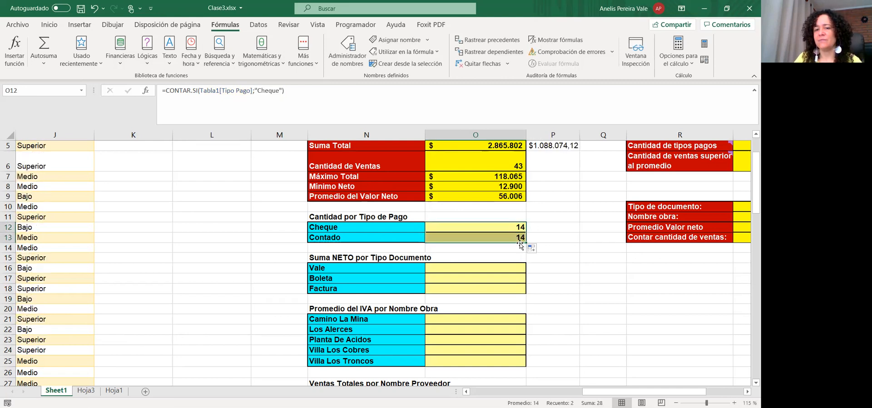
Change the O12 criterion text from Cheque to Contado
left_click(265, 92)
key("shift+Left")
key("shift+Right")
key("shift+Right")
key("shift+Right")
key("shift+Right")
key("shift+Right")
type("Contado")
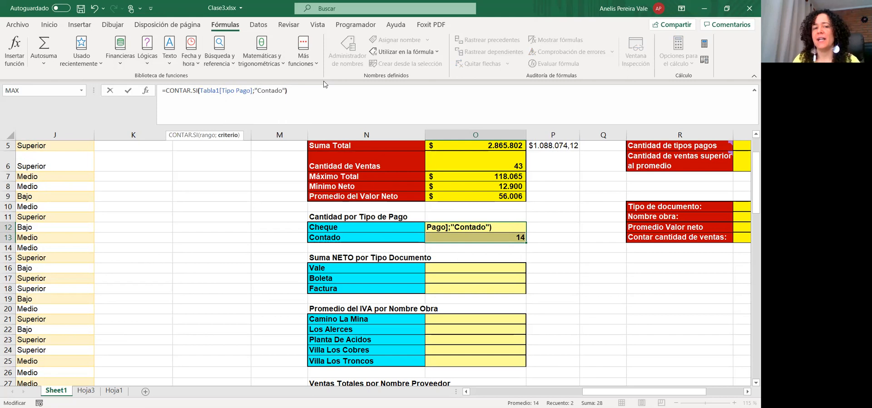
key("Return")
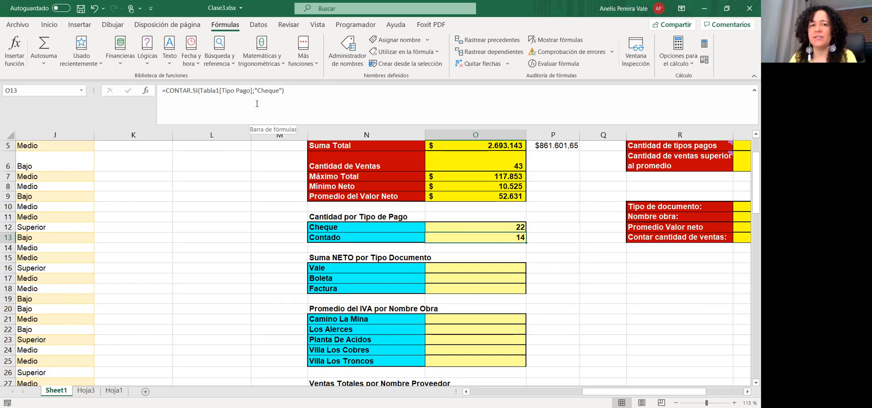
Revert O12 to reference the N12 label and refill O13, giving Cheque 14 and Contado 22
left_click(438, 228)
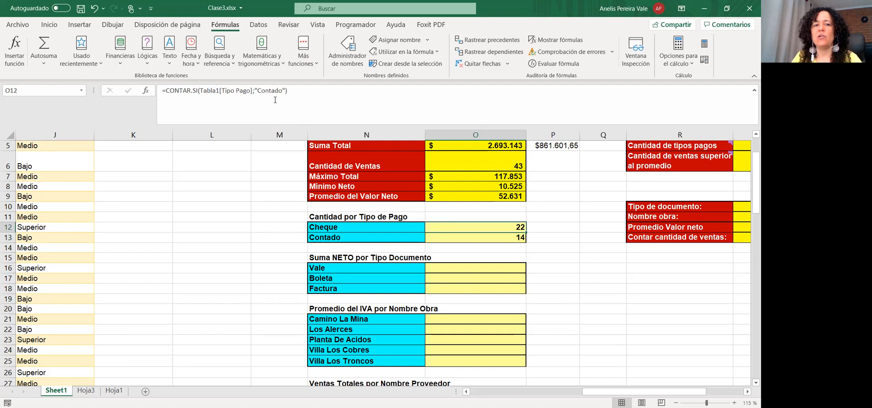
double_click(264, 89)
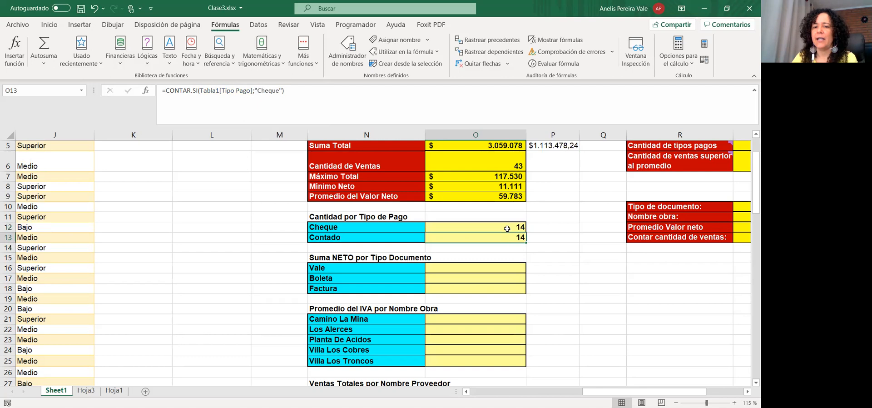
left_click(508, 228)
left_click_drag(527, 233, 522, 242)
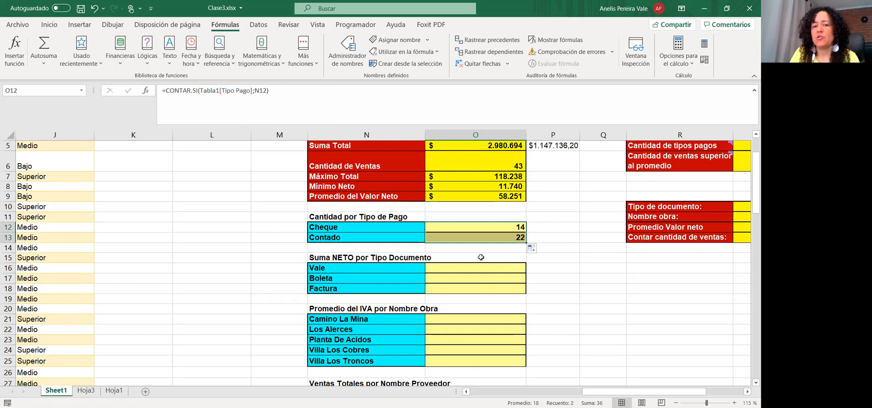
left_click(466, 268)
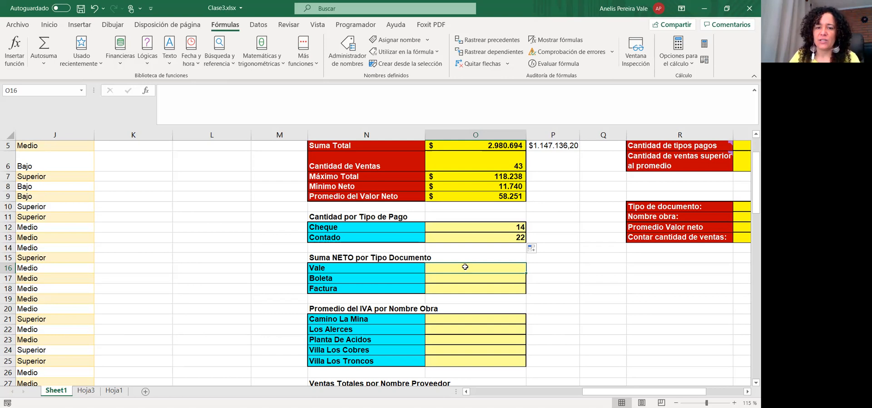
Begin a SUMAR.SI formula in O16 with the whole Tipo Documento column as range
left_click(210, 108)
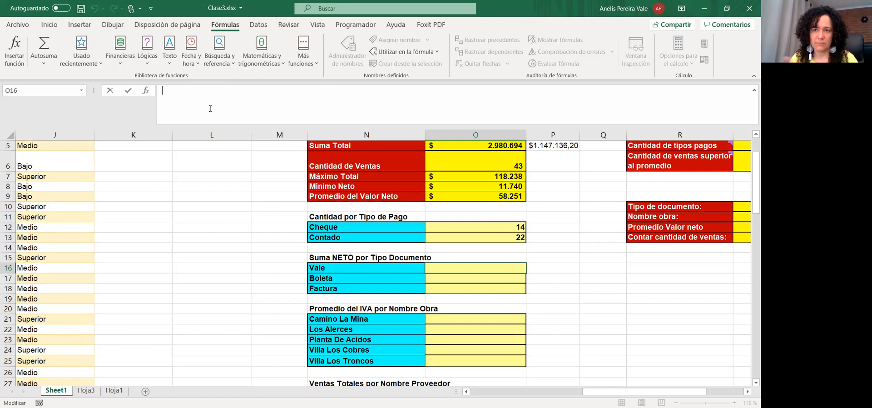
type("=")
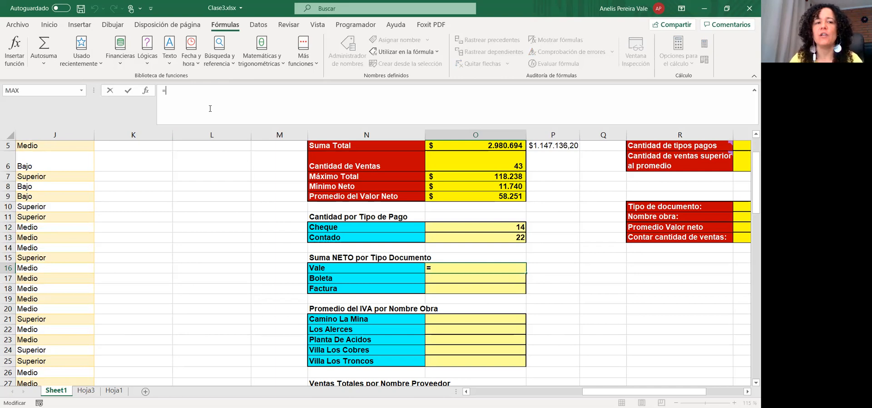
type("suma")
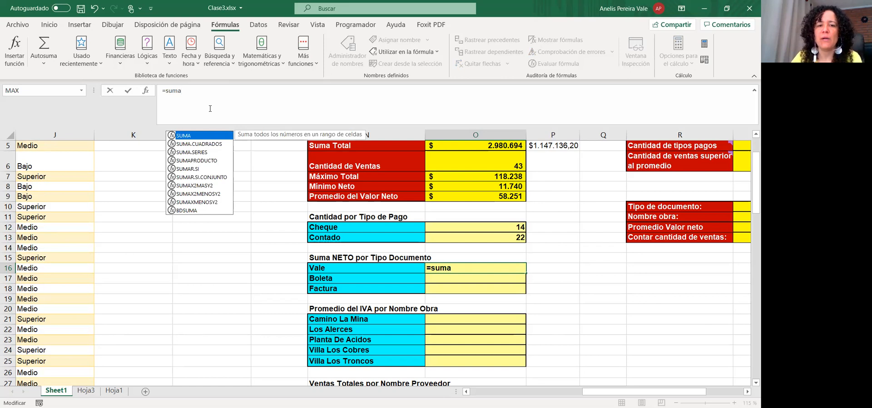
key("Down")
key("Down")
key("Down")
key("Down")
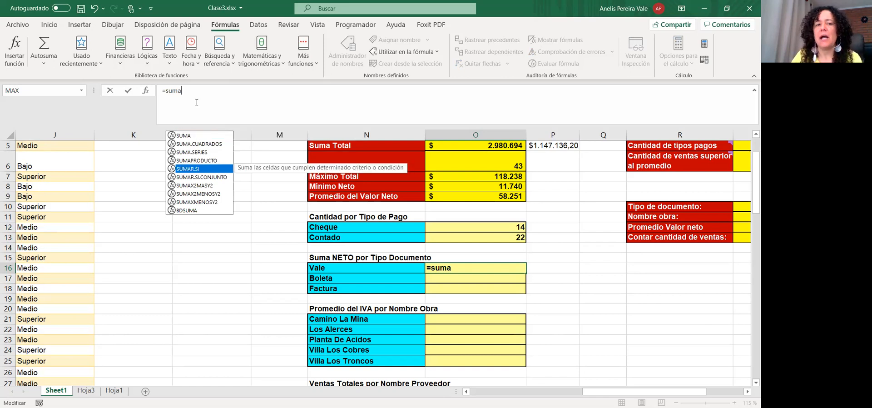
key("Tab")
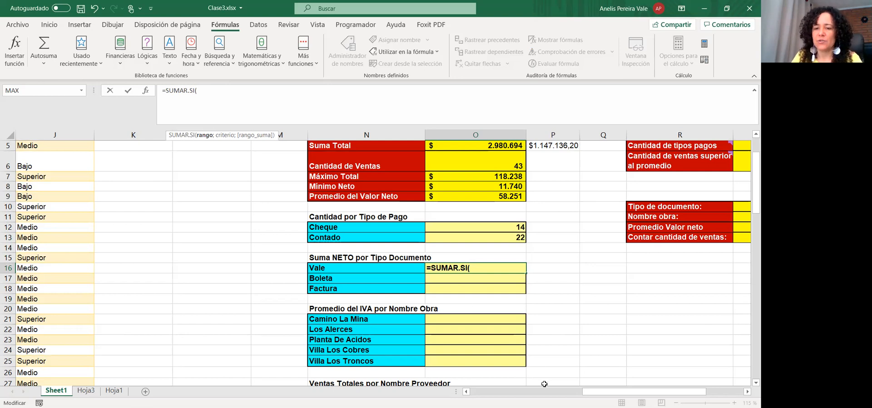
left_click_drag(595, 395, 483, 395)
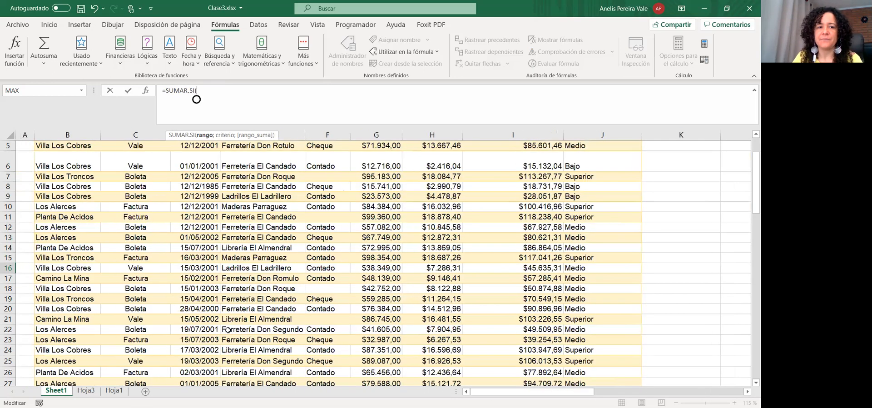
scroll(167, 252, "up", 2)
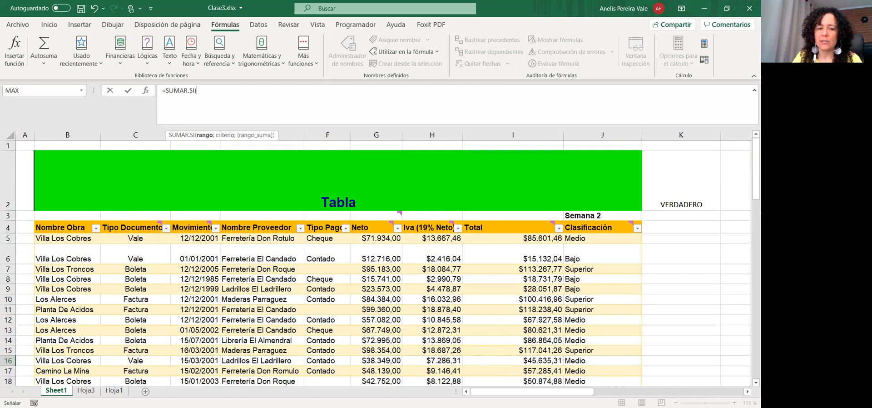
left_click(136, 238)
key("ctrl+shift+Down")
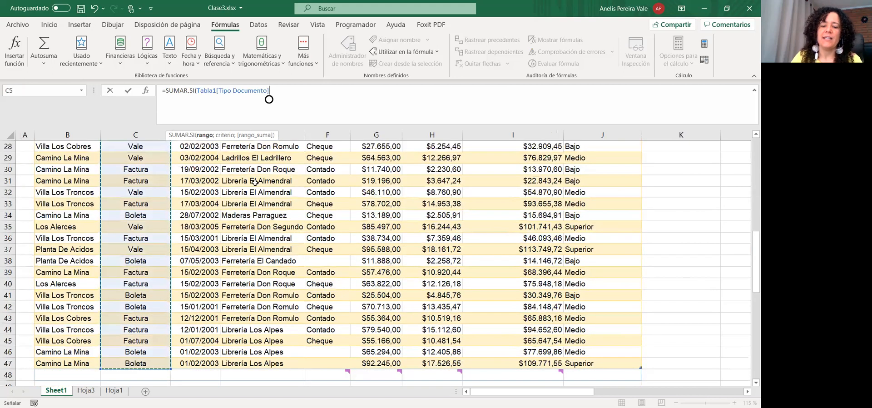
type(";")
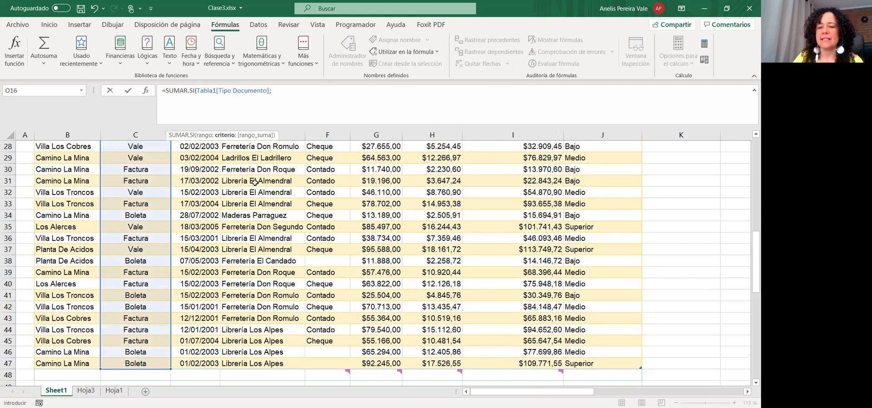
Complete it with N16 (Vale) as criterion and the Neto range as sum range, giving 496544
left_click_drag(550, 392, 649, 389)
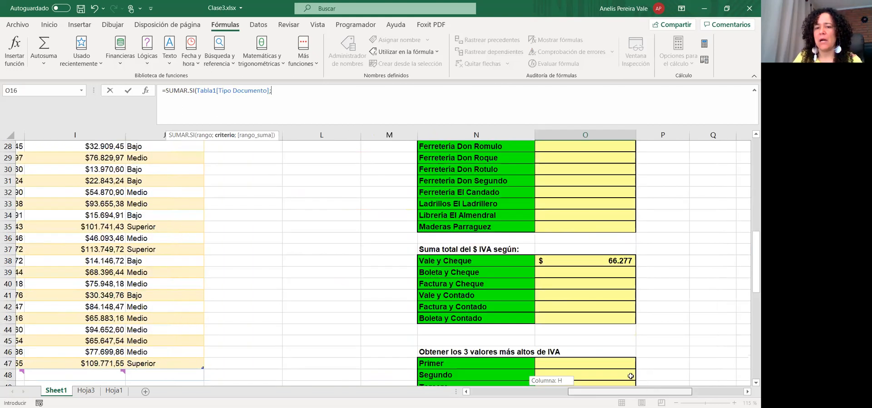
scroll(535, 247, "up", 3)
scroll(535, 247, "up", 3)
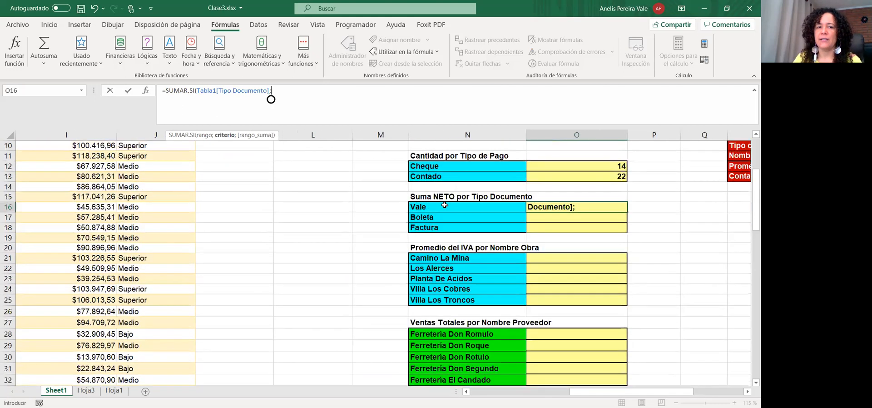
key("Left")
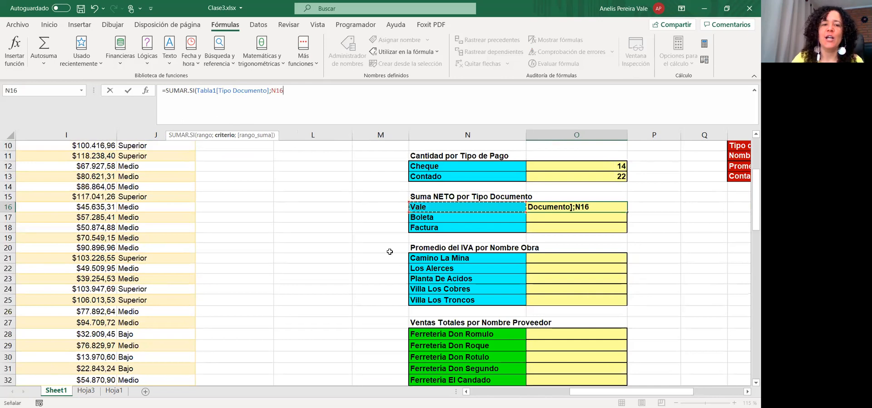
type(";")
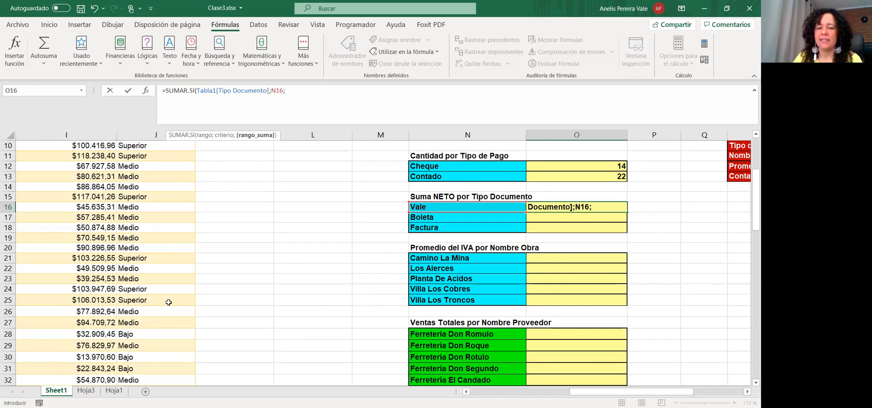
scroll(181, 225, "up", 1)
left_click_drag(573, 391, 523, 394)
scroll(444, 346, "up", 3)
left_click(182, 258)
left_click_drag(180, 238, 172, 363)
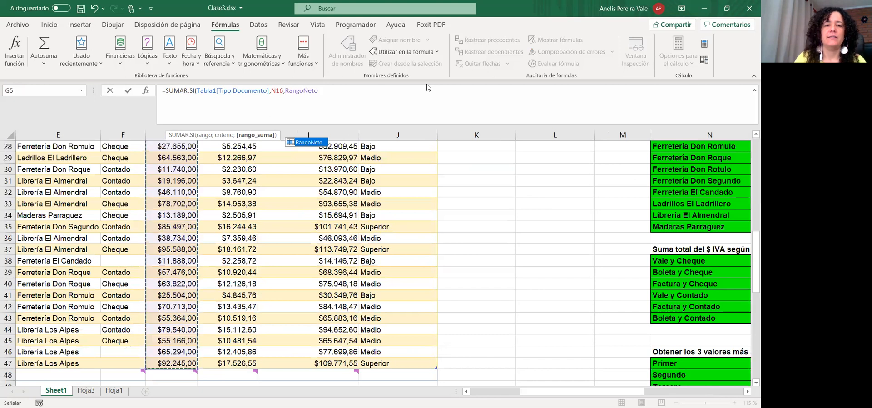
key("Return")
scroll(116, 275, "up", 5)
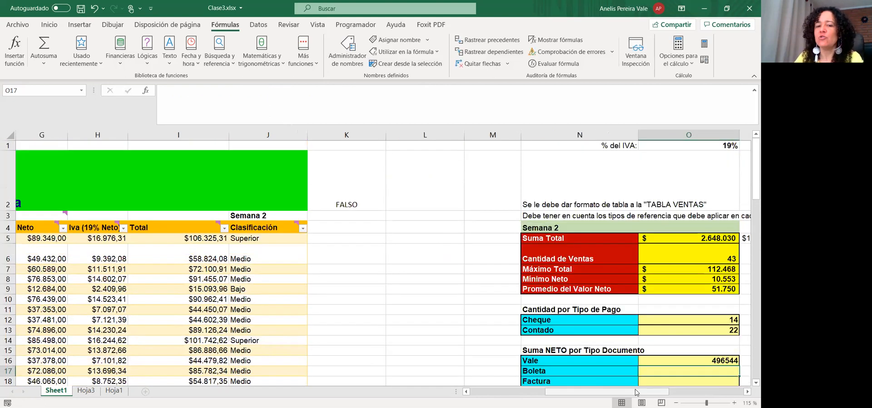
Check the Neto values and document types in rows 5 and 16 of the table
left_click_drag(636, 392, 586, 392)
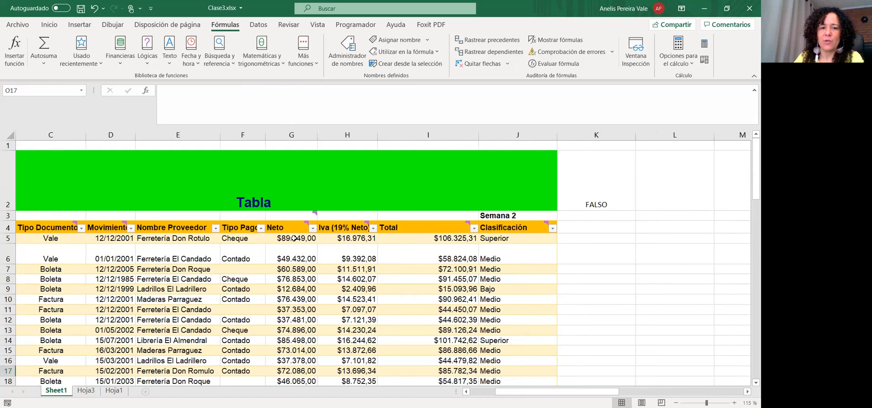
left_click_drag(297, 244, 293, 258)
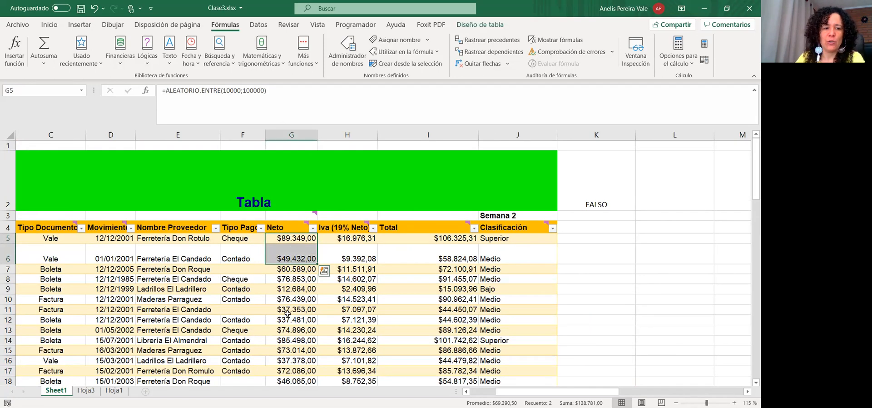
left_click(293, 362)
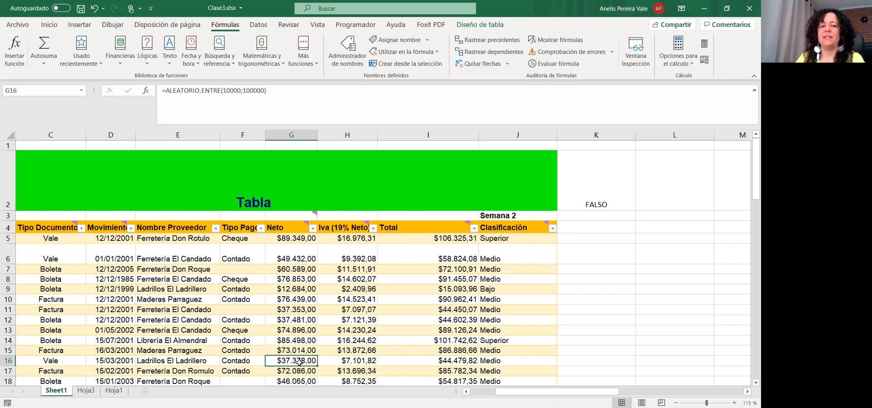
left_click(58, 237)
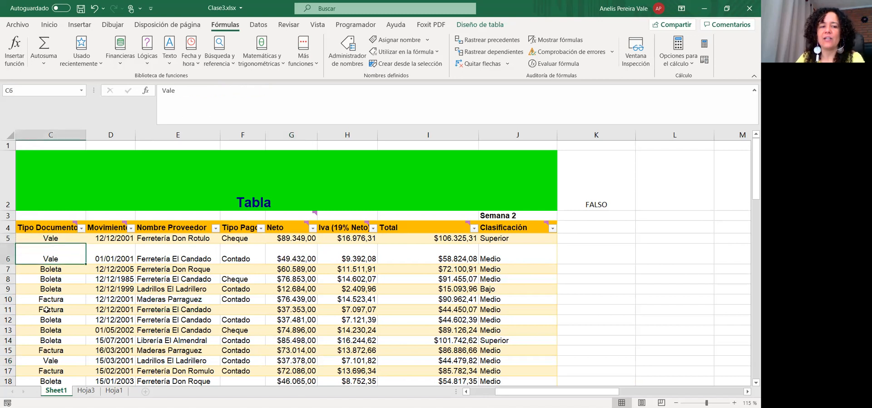
left_click(49, 362)
Fill the O16 SUMAR.SI formula down to O18 for Boleta and Factura, then select O16:O18
left_click_drag(589, 392, 659, 378)
scroll(591, 273, "down", 2)
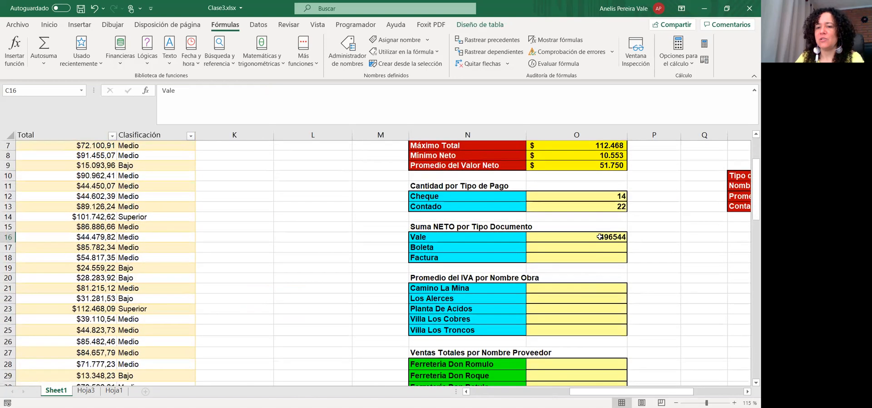
left_click(593, 237)
left_click_drag(627, 239, 627, 260)
left_click(588, 249)
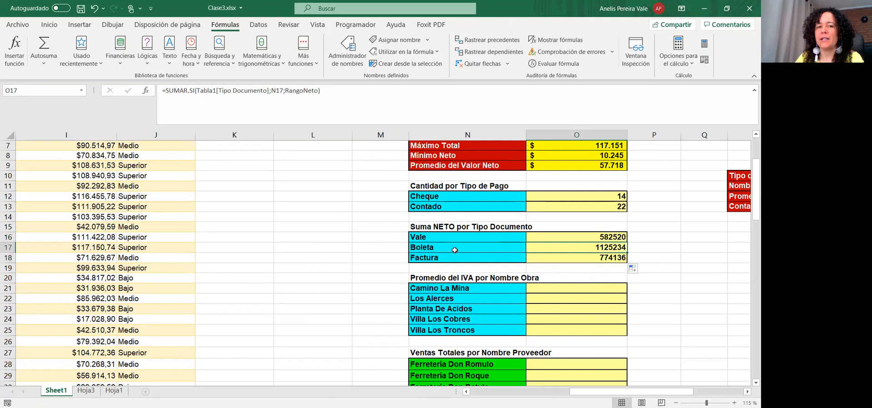
left_click(537, 258)
left_click_drag(541, 237, 545, 258)
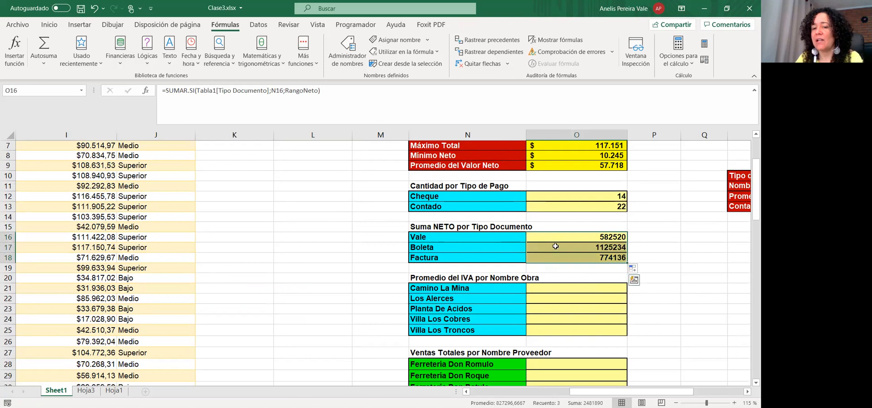
Format O16:O18 as Moneda with 0 decimals and the $ Español (Chile) symbol
right_click(557, 248)
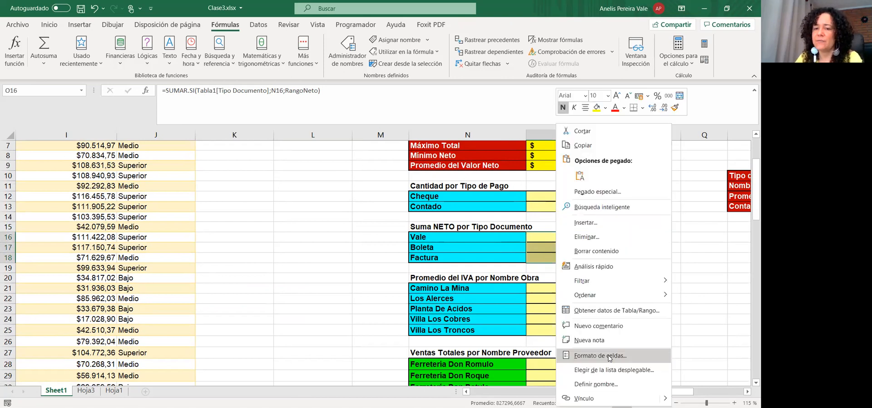
left_click(595, 360)
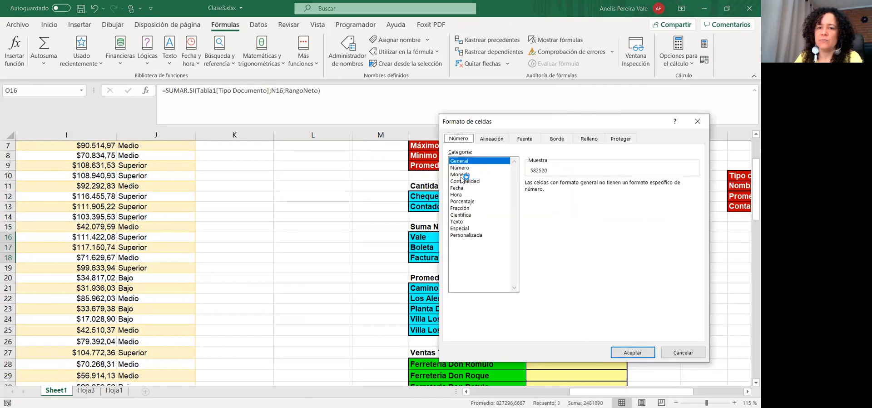
left_click(466, 175)
left_click(608, 186)
left_click(609, 185)
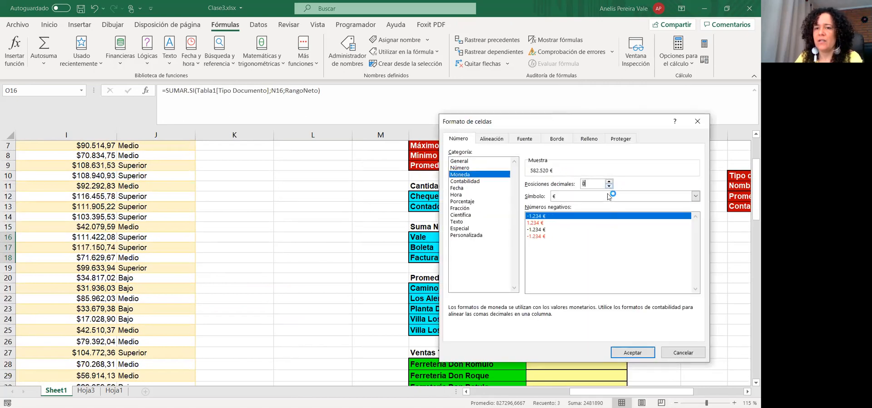
left_click(611, 194)
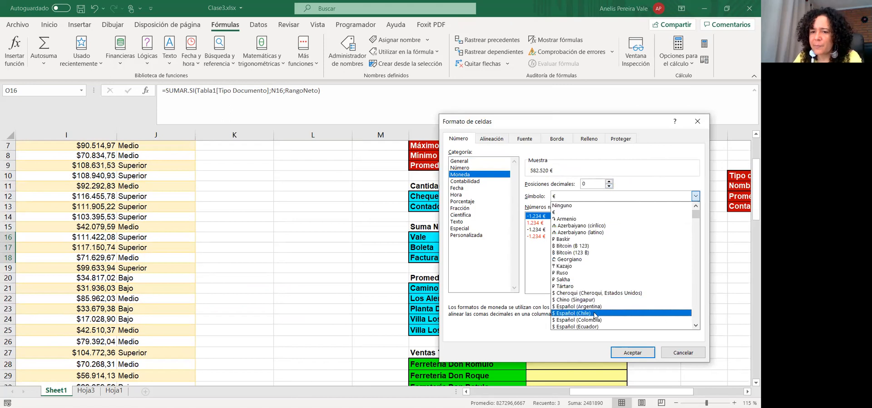
left_click(595, 314)
left_click(632, 352)
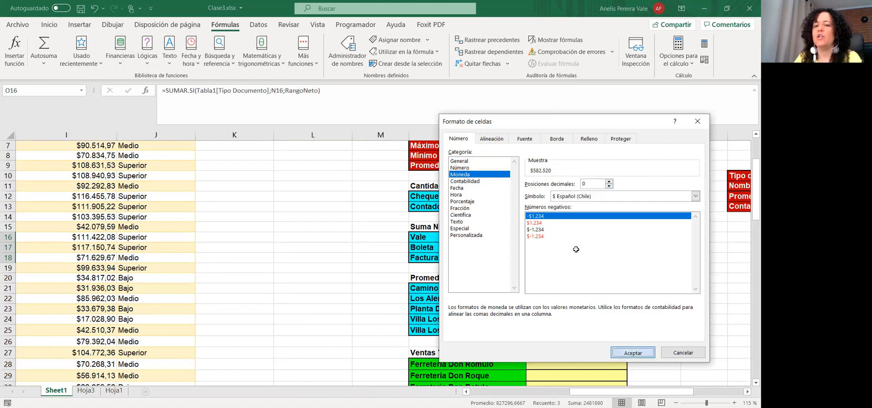
left_click(570, 244)
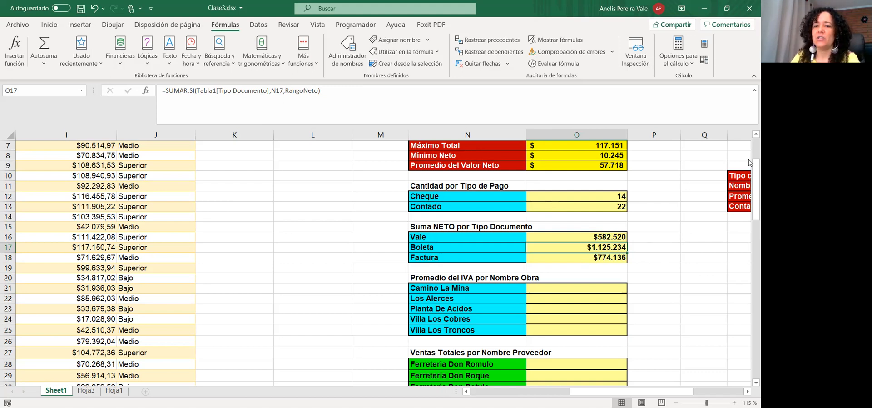
Start a PROMEDIO.SI formula in the Los Alerces average cell O22
left_click(585, 234)
left_click(558, 300)
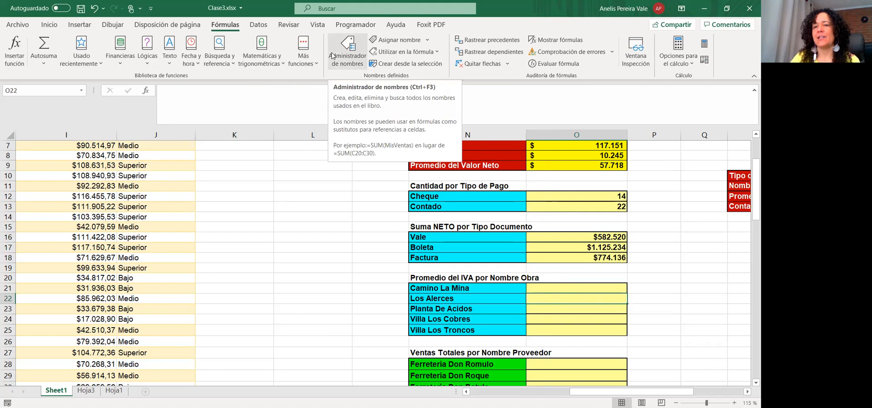
left_click(179, 102)
type("=prom")
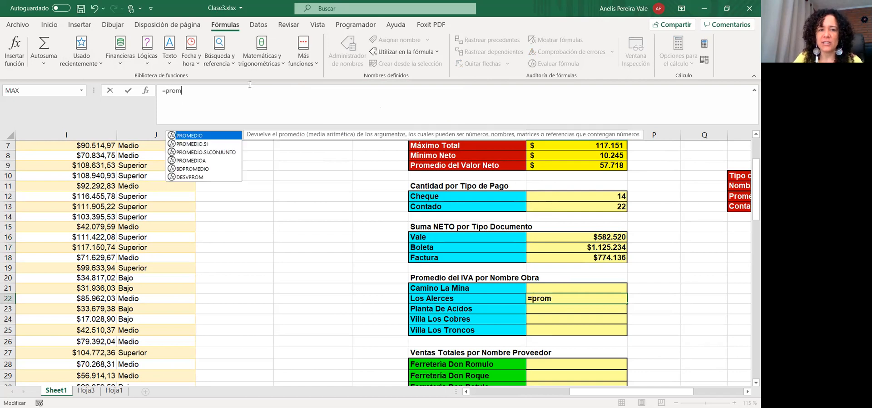
left_click(204, 144)
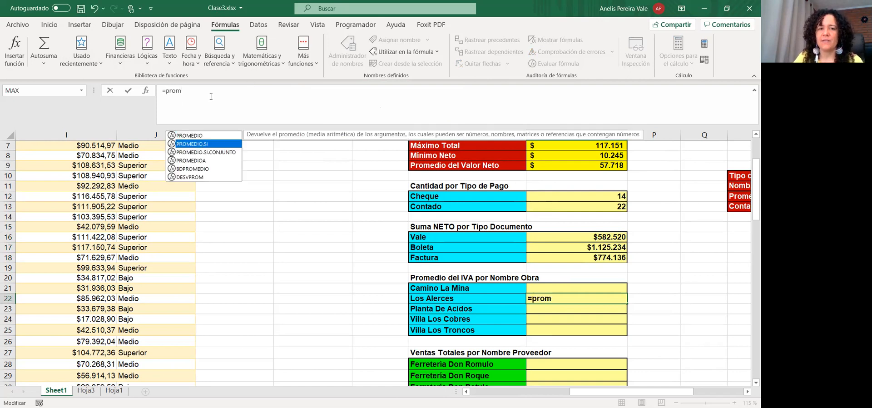
key("Tab")
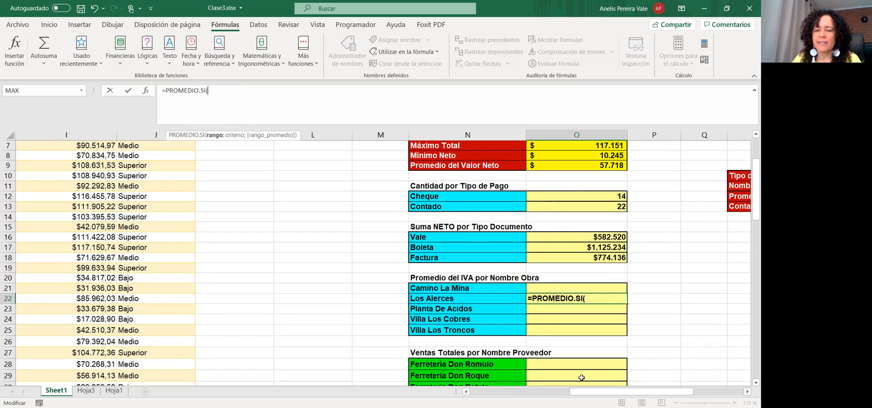
Give it the Nombre Obra column, a criterion cell and the IVA column, which returns #¡DIV/0!
left_click_drag(587, 392, 76, 239)
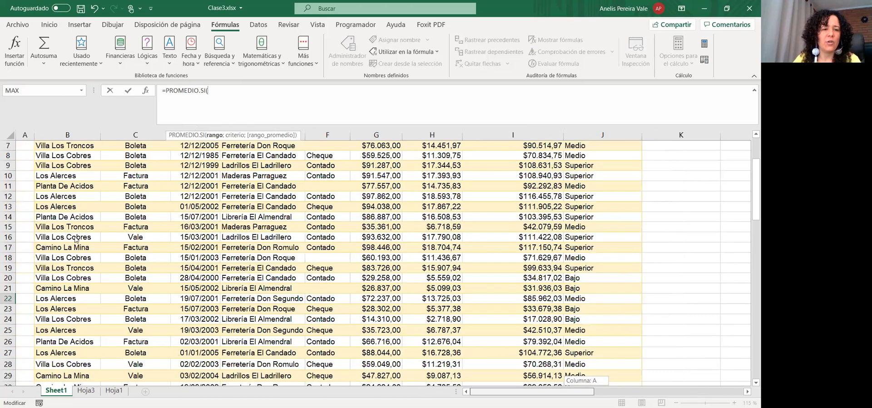
scroll(75, 237, "up", 2)
left_click(70, 248)
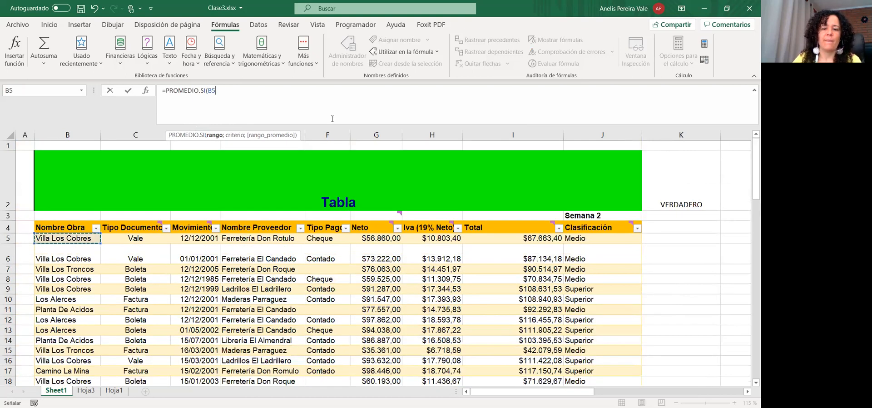
key("ctrl+shift+Down")
type(";")
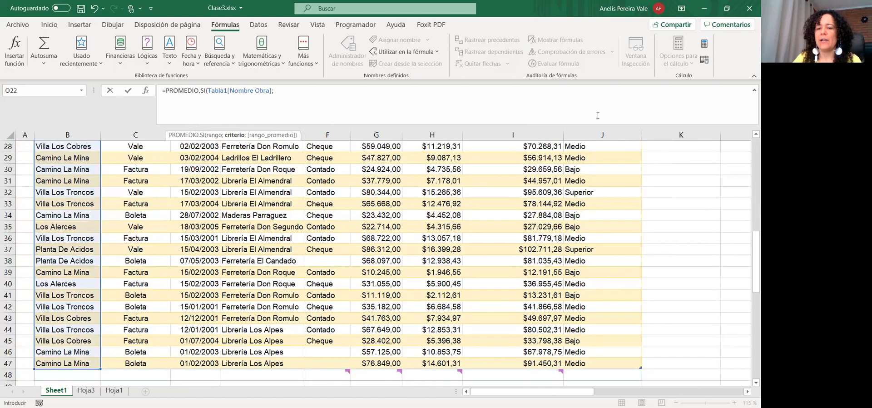
left_click_drag(547, 391, 633, 373)
scroll(584, 268, "up", 2)
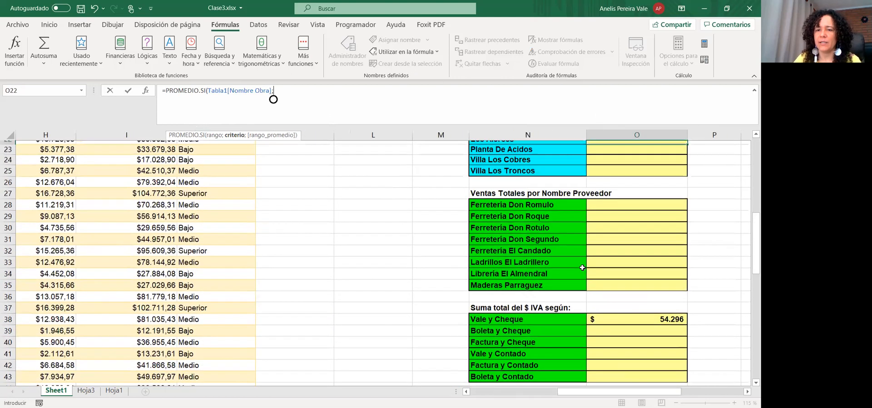
left_click(543, 214)
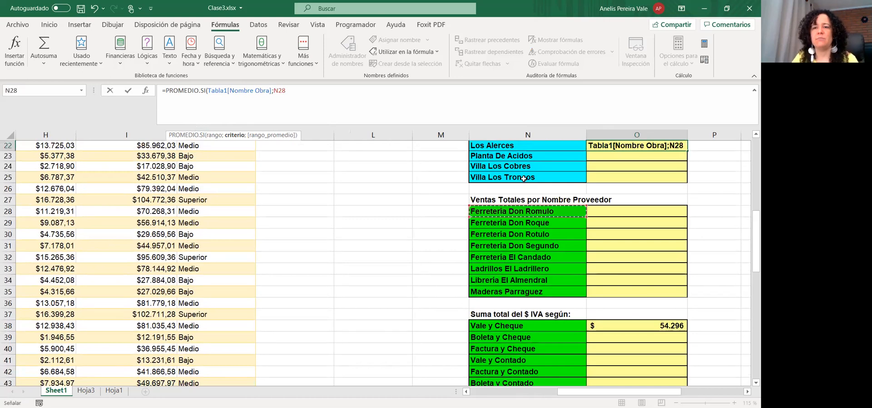
type(";")
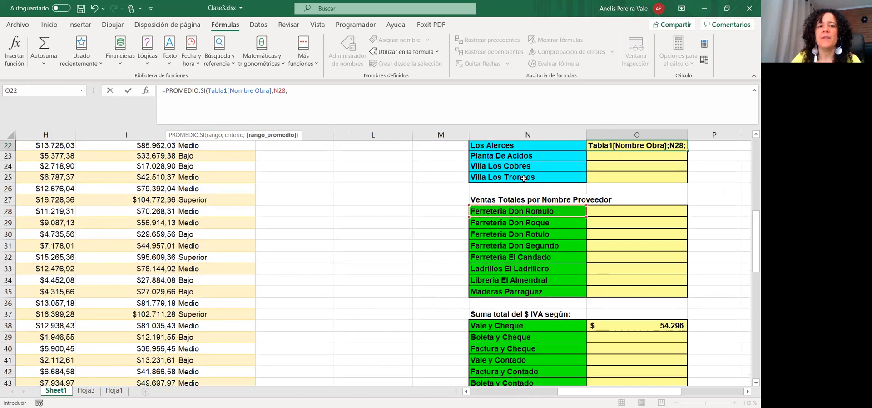
scroll(186, 236, "up", 1)
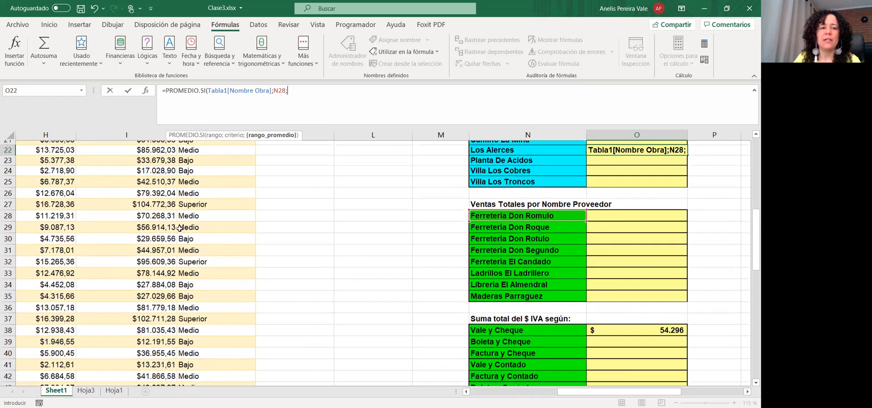
scroll(41, 243, "up", 7)
left_click(46, 238)
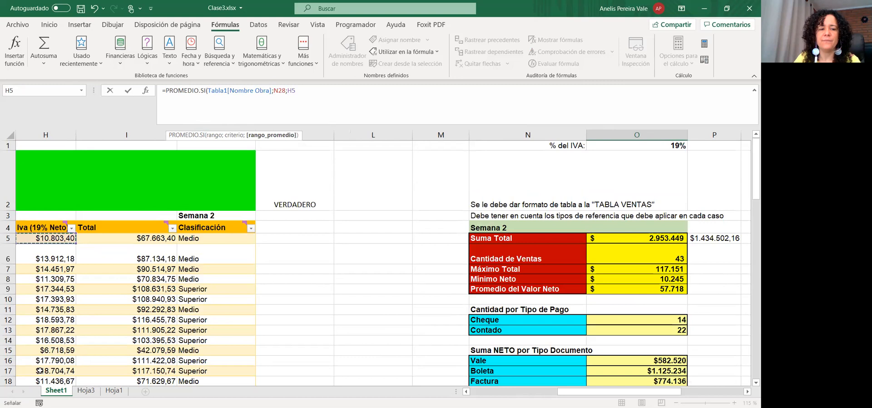
key("Escape")
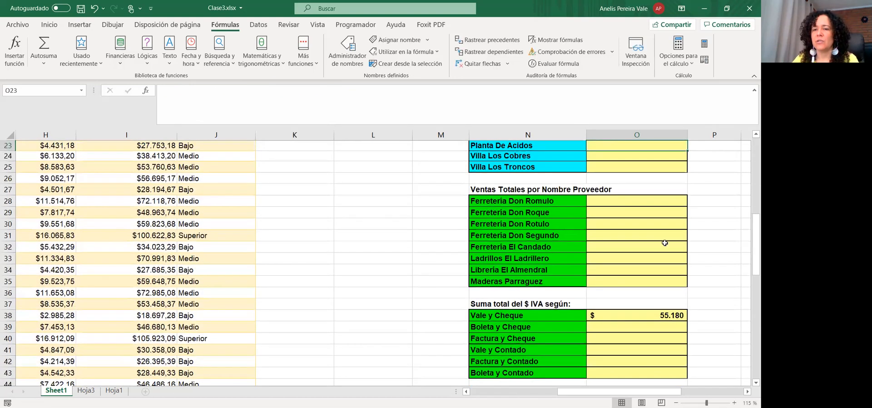
scroll(664, 243, "up", 1)
left_click(643, 165)
scroll(664, 194, "up", 1)
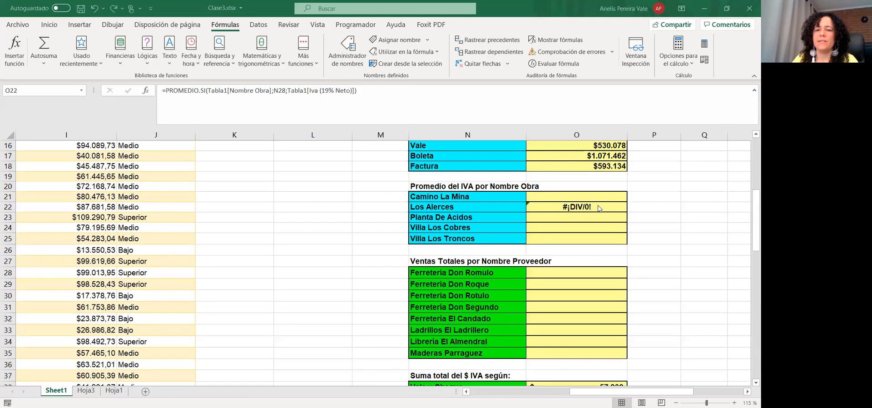
Dismiss the error options on O22 and delete its #¡DIV/0! PROMEDIO.SI formula
left_click(536, 206)
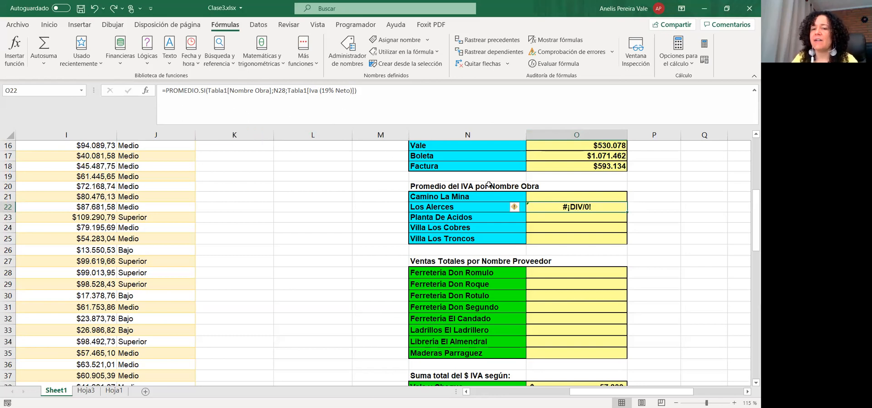
left_click(520, 209)
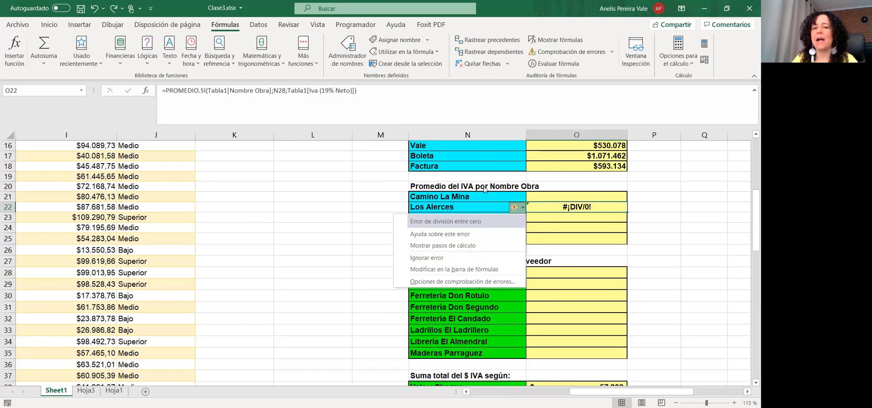
left_click(563, 200)
left_click(560, 196)
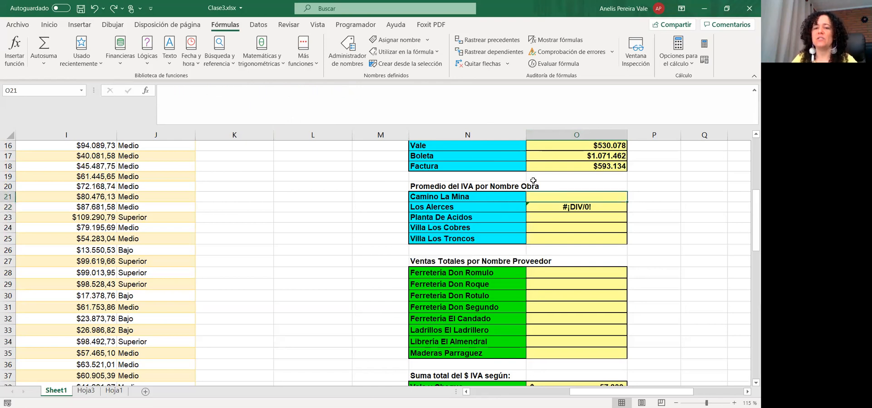
left_click(561, 206)
key("Delete")
left_click(553, 195)
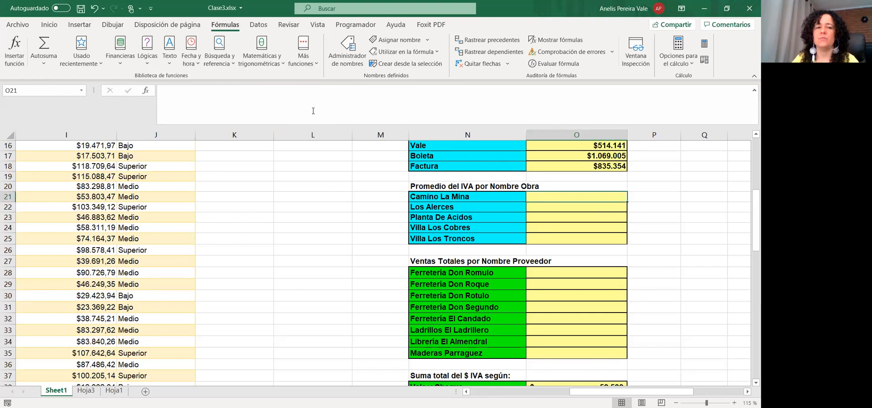
Start =PROMEDIO.SI in O21 with the whole Nombre Obra column as criteria range
left_click(308, 110)
type("=")
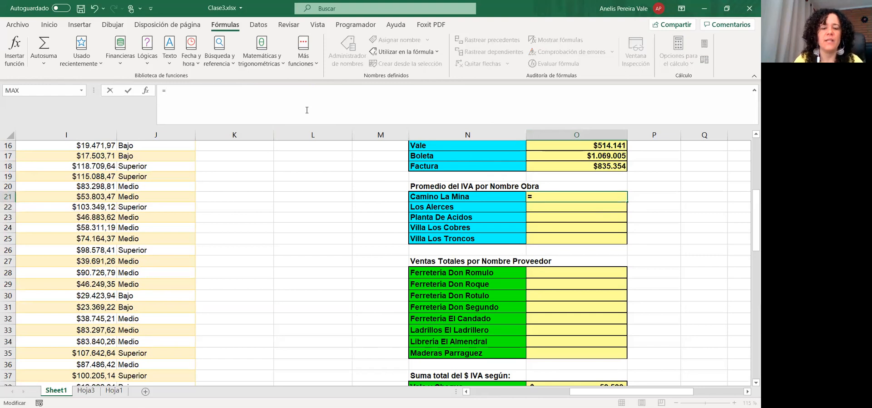
type("promedio")
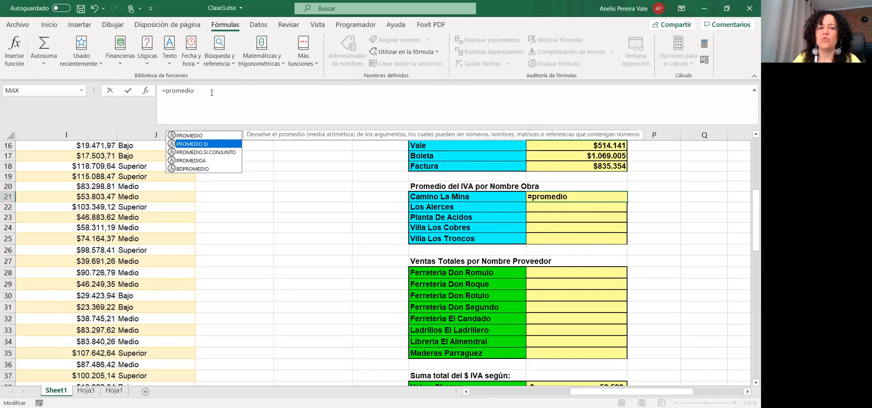
key("Tab")
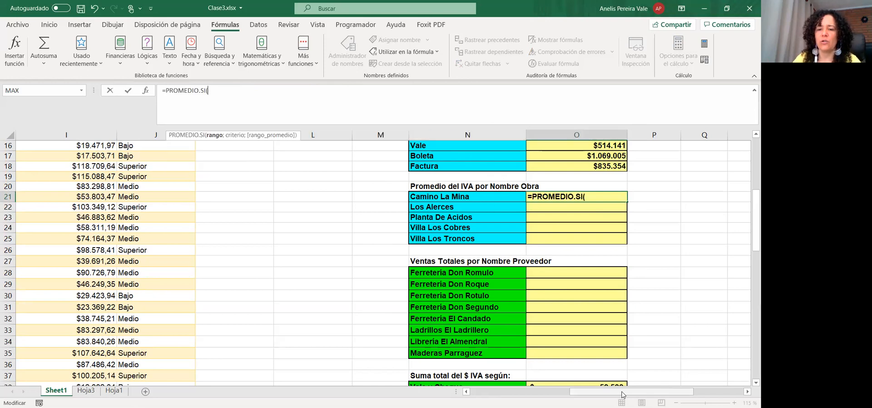
left_click_drag(623, 392, 536, 392)
scroll(317, 364, "up", 5)
left_click(59, 238)
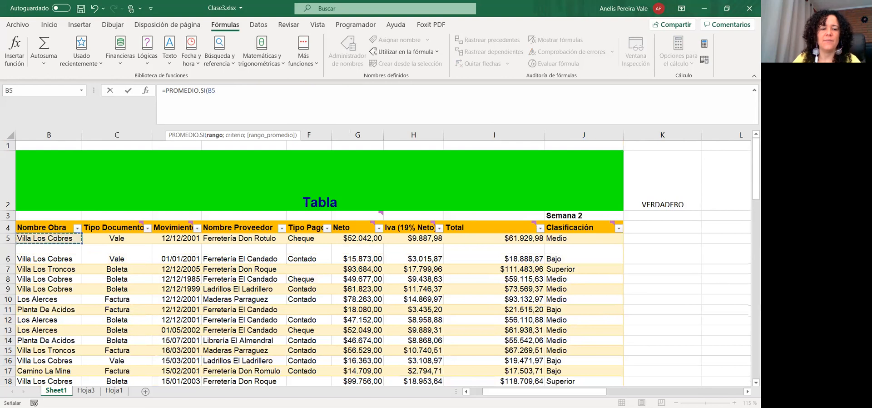
key("ctrl+shift+Down")
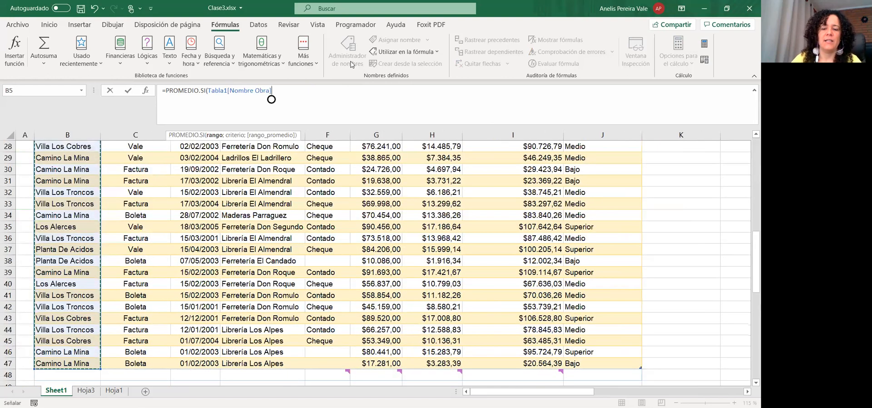
type(";")
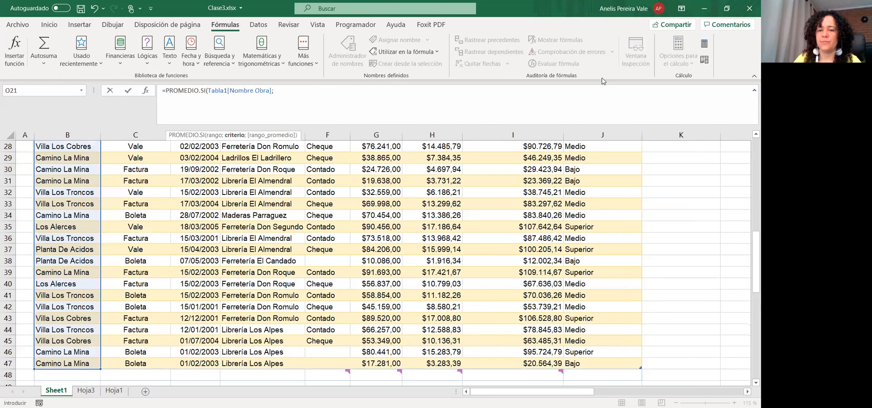
Add N21 (Camino La Mina) as criterion and the whole IVA column as average range
left_click_drag(572, 392, 634, 392)
scroll(672, 313, "up", 4)
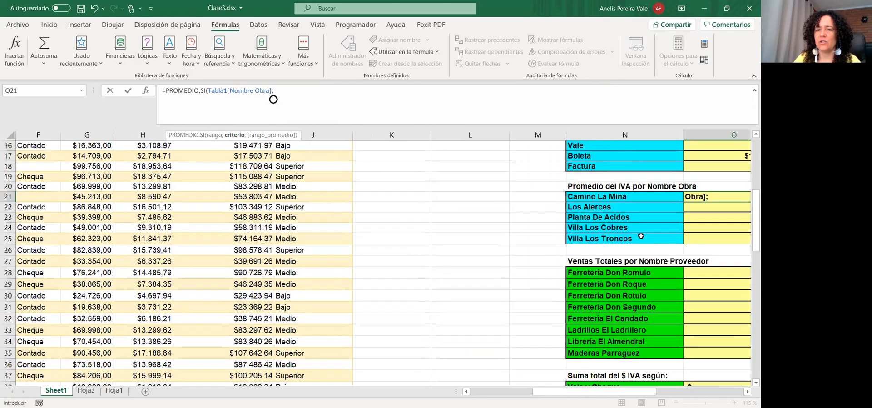
left_click(592, 198)
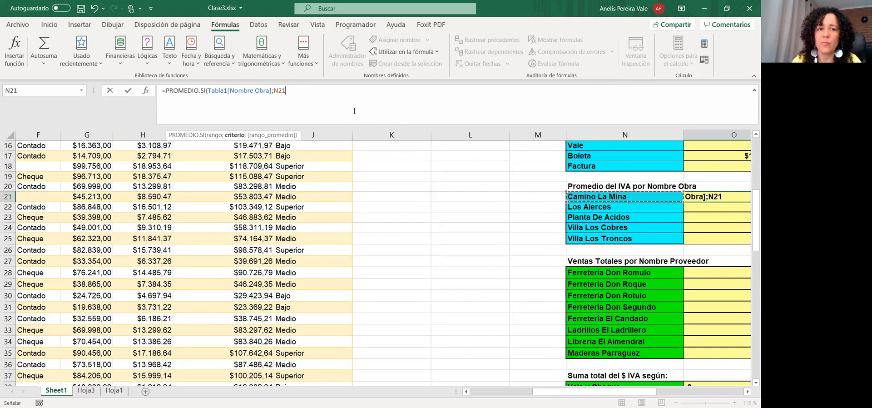
type(";")
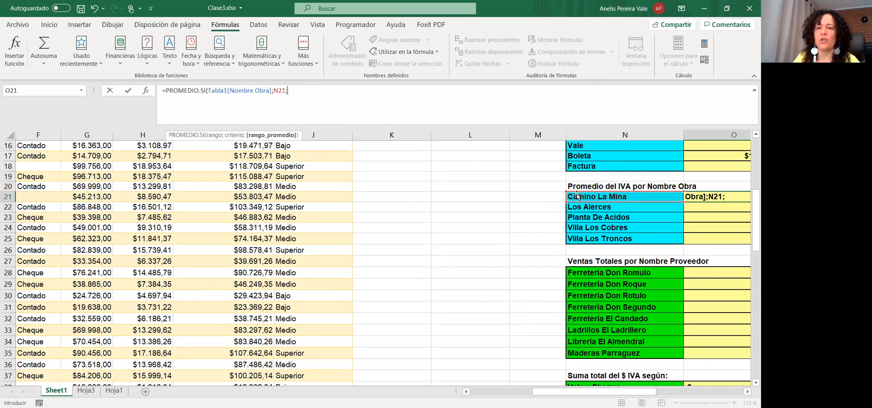
scroll(284, 185, "up", 2)
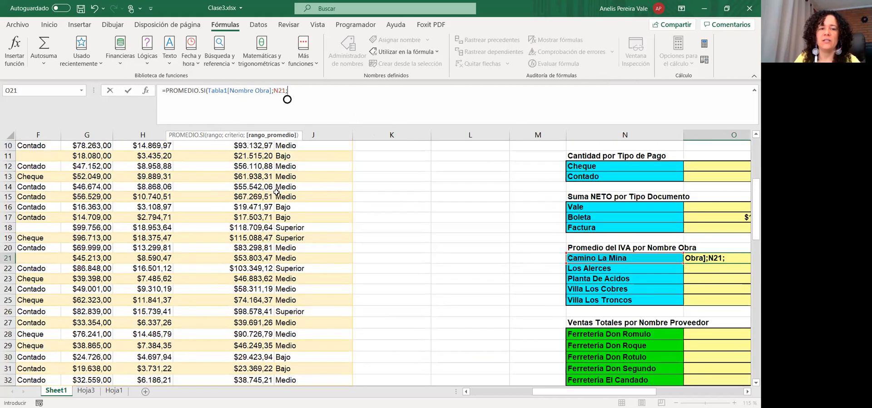
scroll(276, 192, "up", 2)
left_click(145, 158)
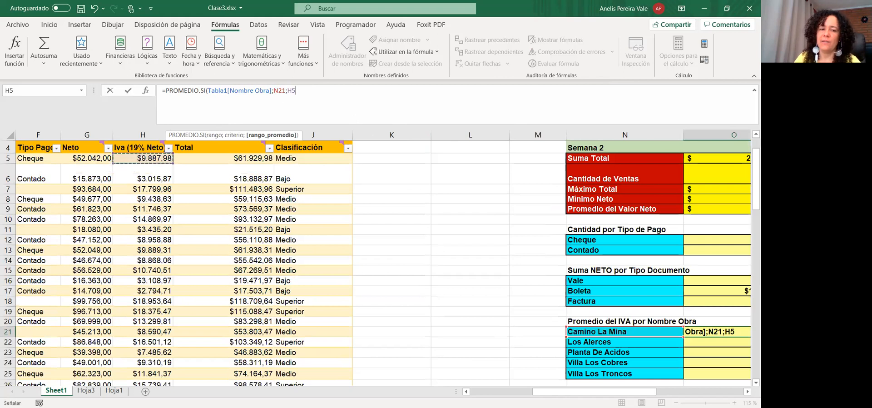
key("ctrl+shift+Down")
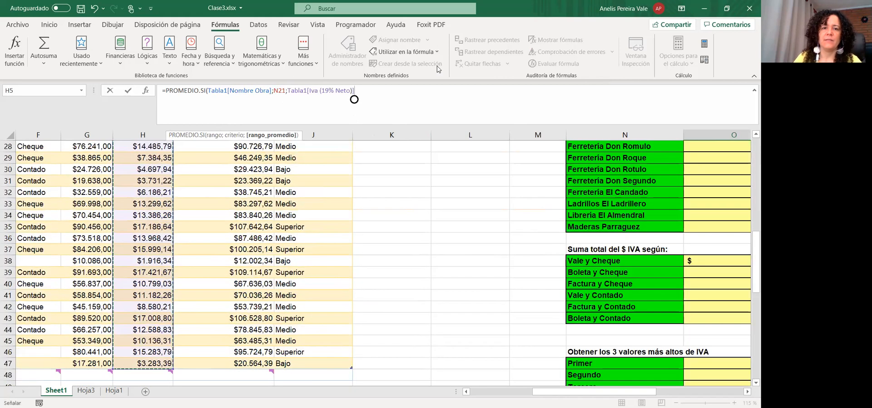
key("Return")
left_click(660, 148)
scroll(647, 238, "up", 3)
left_click(708, 228)
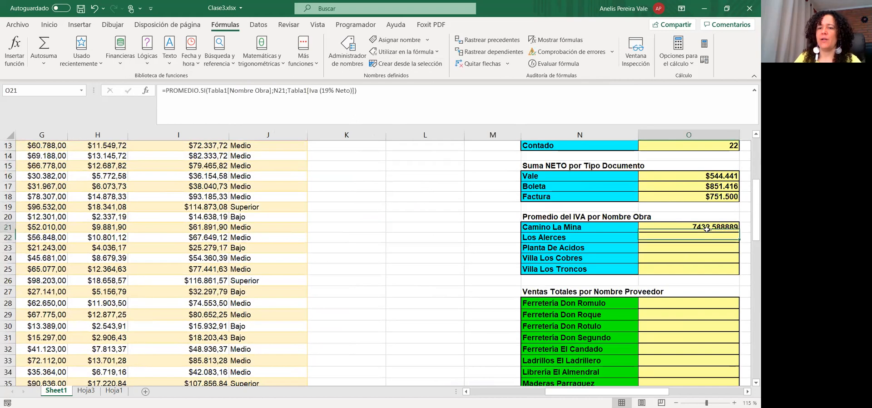
Fill the O21 average formula down to O25 and verify the Los Alerces, Planta De Acidos, Villa Los Cobres copies
left_click_drag(655, 394, 692, 393)
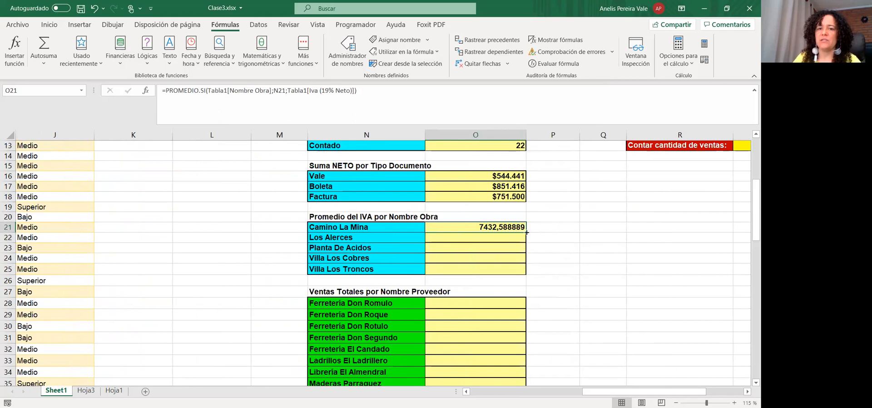
left_click_drag(526, 232, 519, 276)
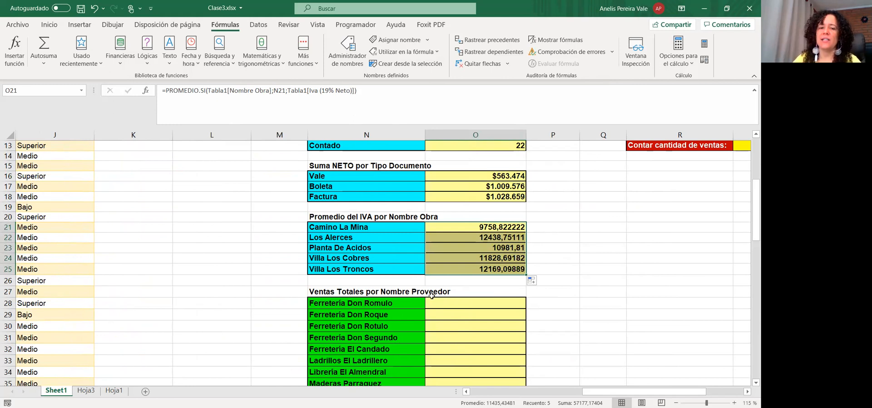
left_click(437, 237)
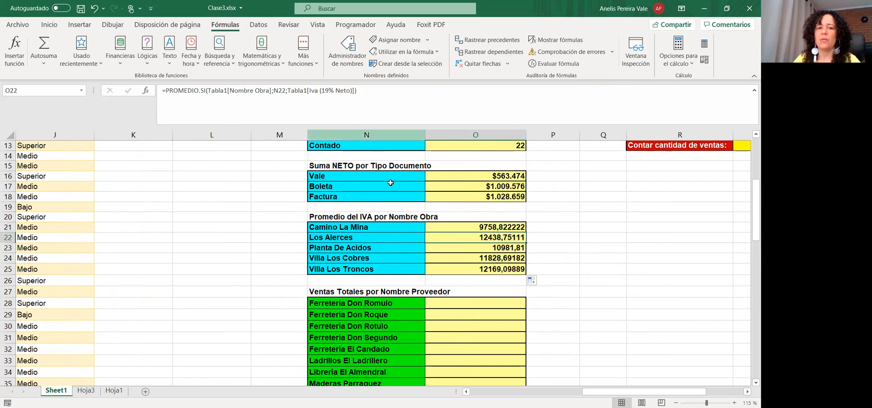
left_click(456, 245)
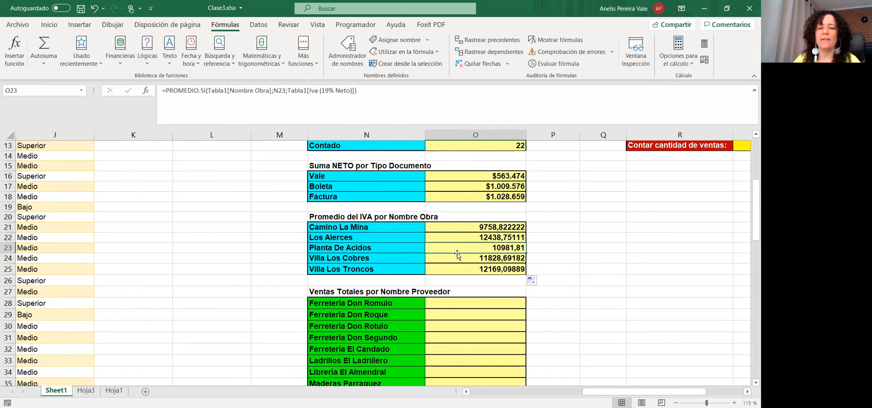
left_click(453, 258)
left_click_drag(476, 227, 480, 265)
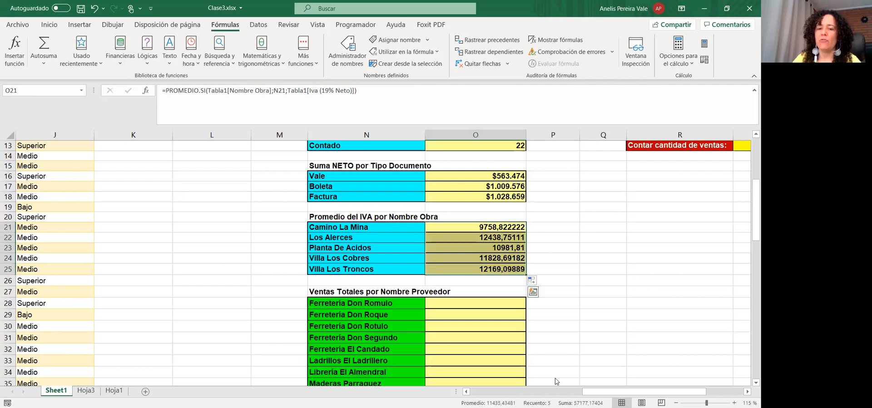
Format the five averages O21:O25 as Moneda with 0 decimals and $ Español (Chile)
right_click(479, 265)
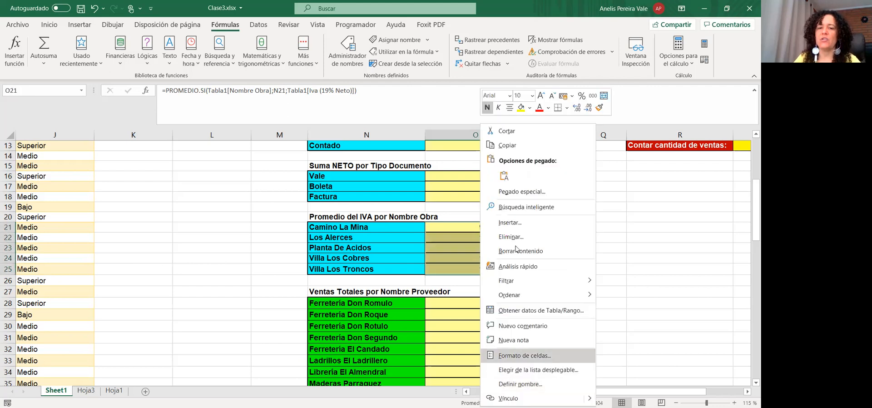
left_click(524, 355)
left_click(409, 216)
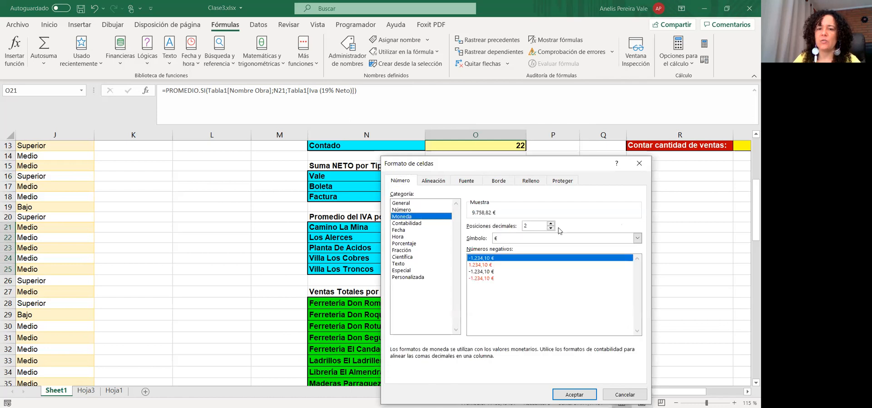
left_click(551, 228)
left_click(552, 228)
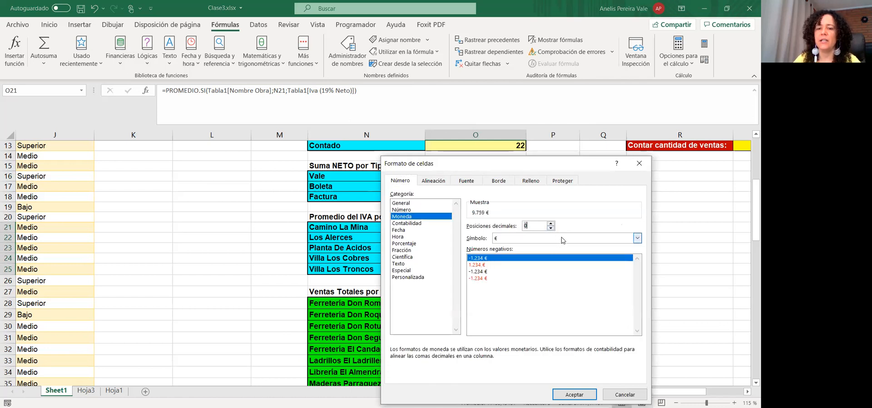
left_click(563, 240)
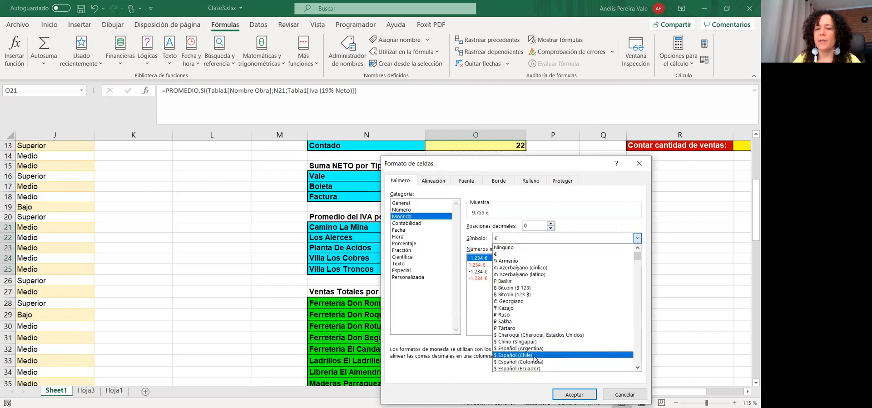
left_click(534, 355)
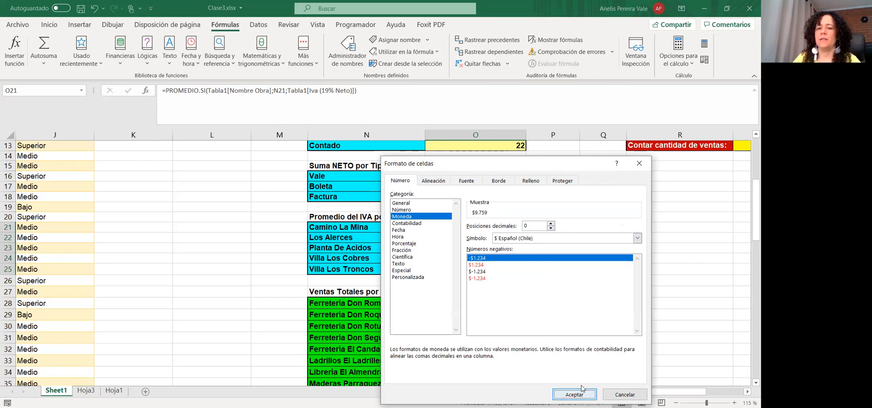
key("Return")
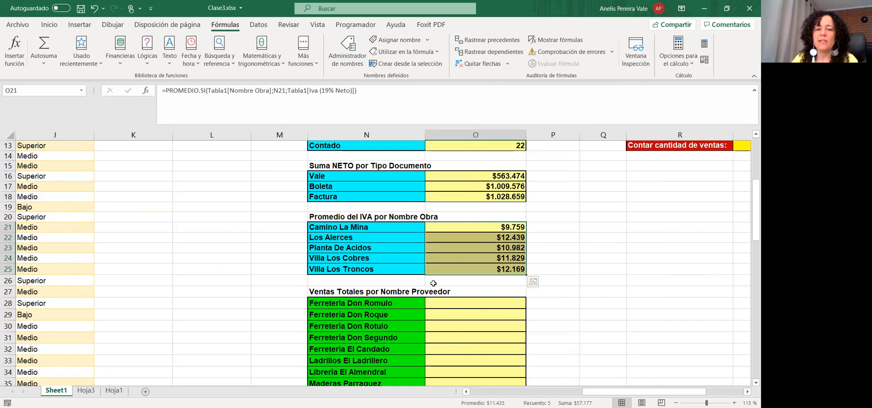
Scroll down to the Suma total del $ IVA según table and select the Vale y Cheque total O38
scroll(405, 250, "down", 1)
scroll(431, 231, "up", 2)
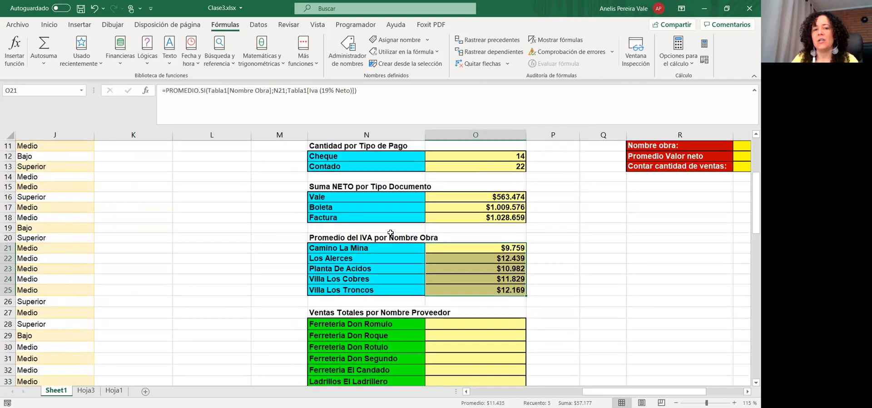
scroll(440, 262, "down", 1)
scroll(440, 261, "down", 1)
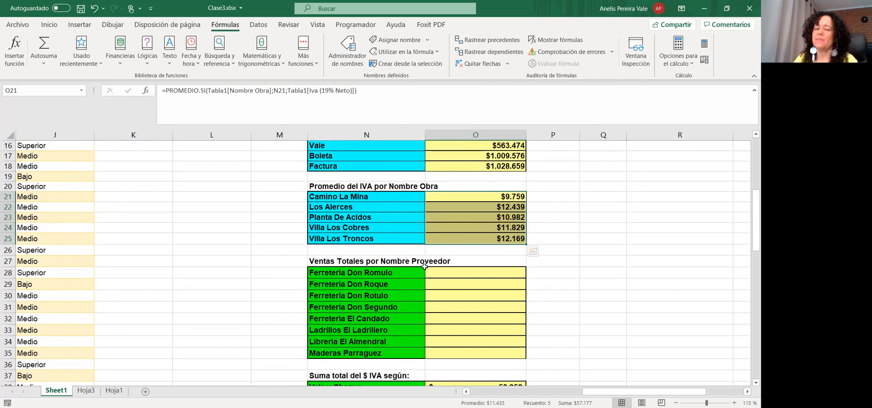
scroll(428, 262, "down", 3)
left_click(503, 293)
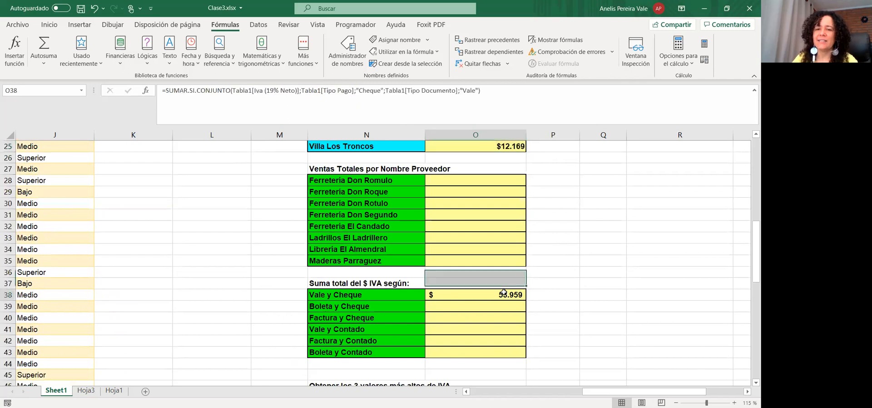
Delete the existing SUMAR.SI.CONJUNTO formula from O38
key("Delete")
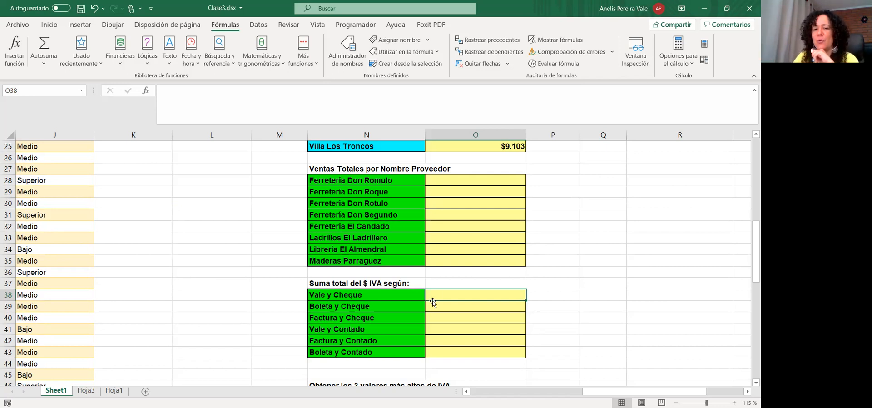
Begin a SUMAR.SI.CONJUNTO formula in the Vale y Cheque total cell O38
left_click(185, 98)
type("=")
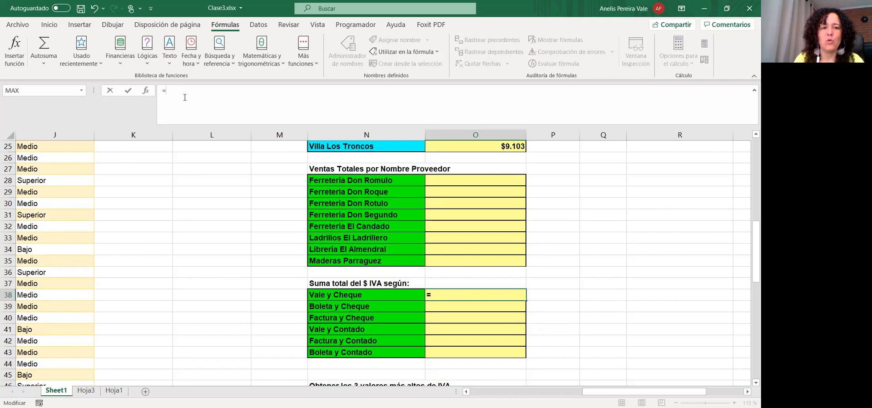
type("sumar.")
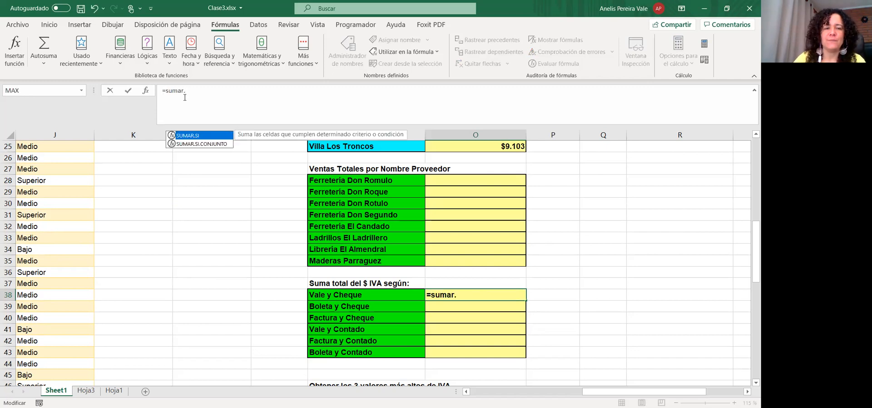
left_click(200, 144)
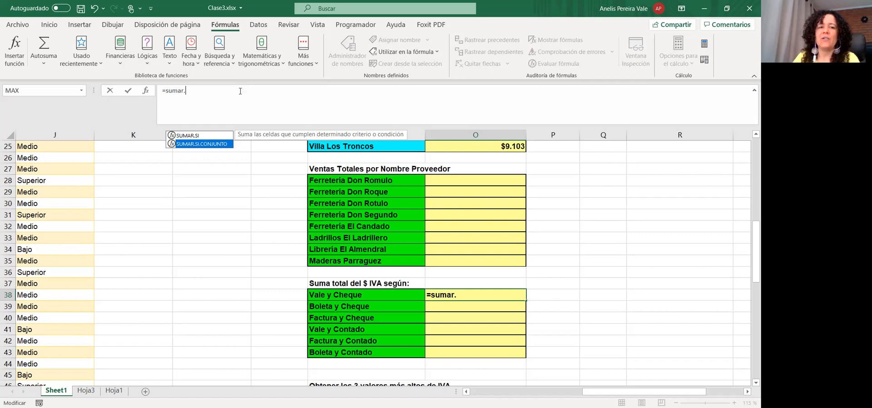
key("Tab")
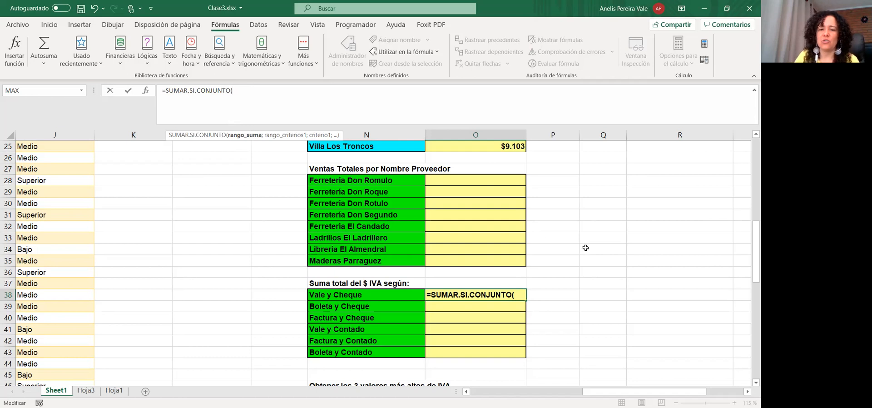
Sum the Iva (19% Neto) column from H5, with Tipo Pago as first criteria range and an empty criterion
left_click_drag(603, 392, 509, 392)
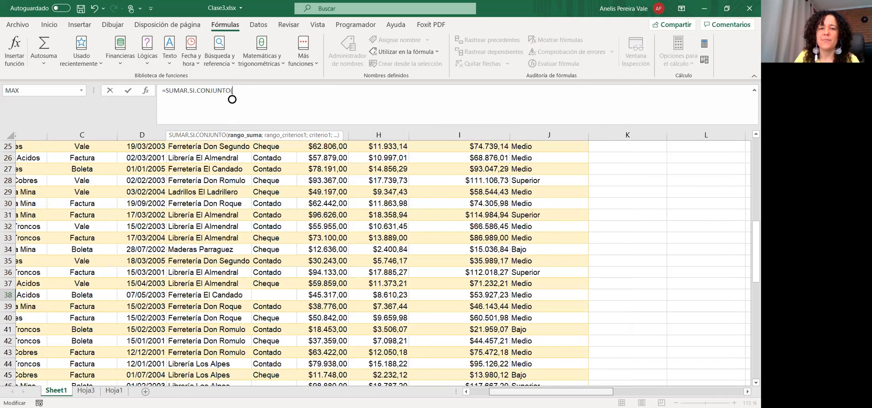
scroll(377, 246, "up", 8)
left_click(348, 237)
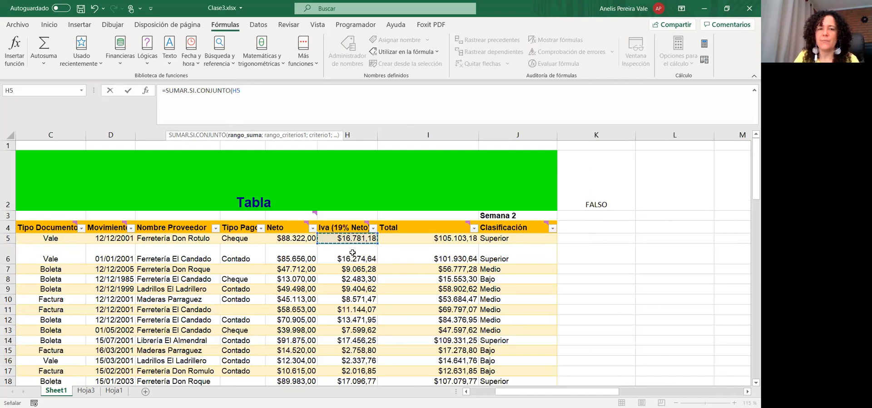
key("ctrl+shift+Down")
type(";")
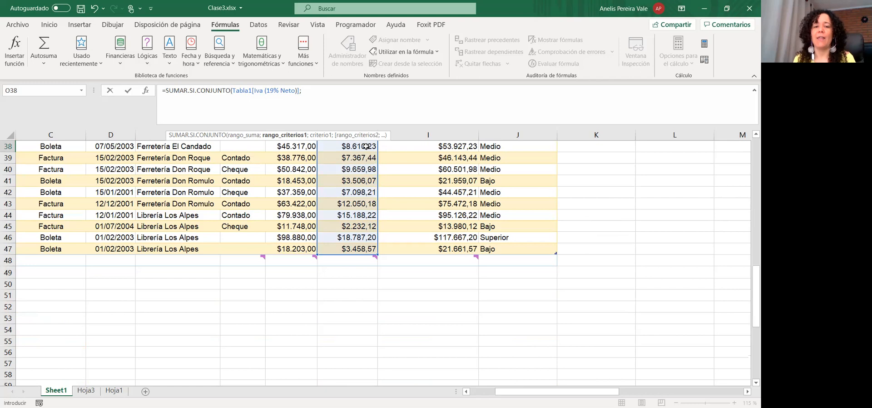
scroll(325, 233, "up", 12)
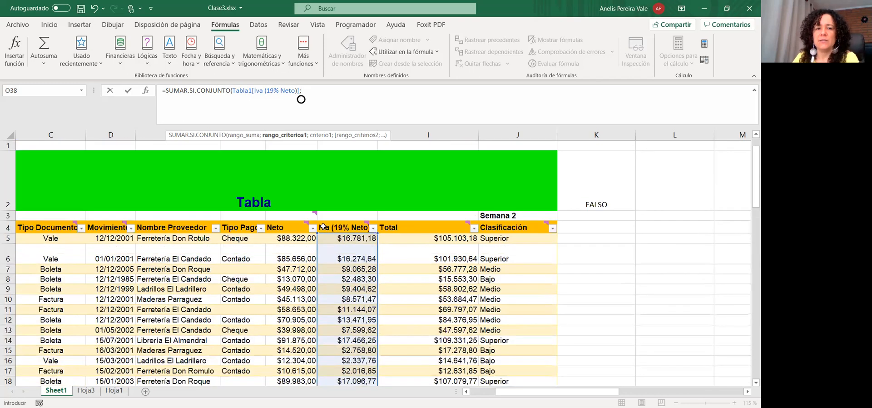
mouse_move(322, 227)
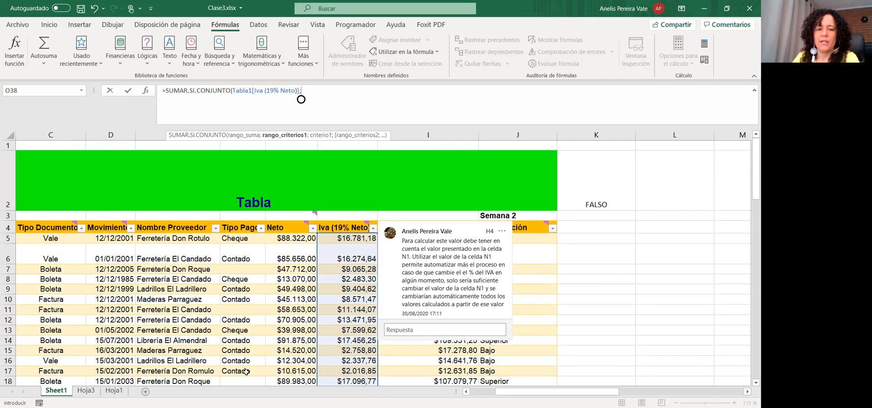
left_click_drag(243, 238, 243, 364)
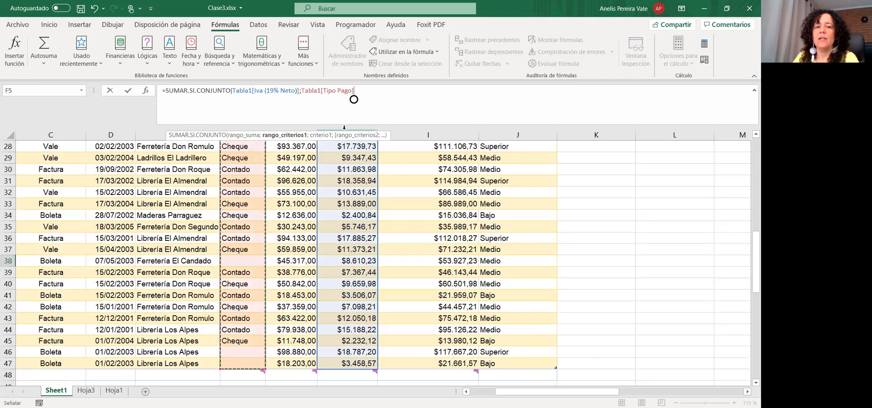
scroll(245, 358, "up", 2)
type(";\"\"")
key("Left")
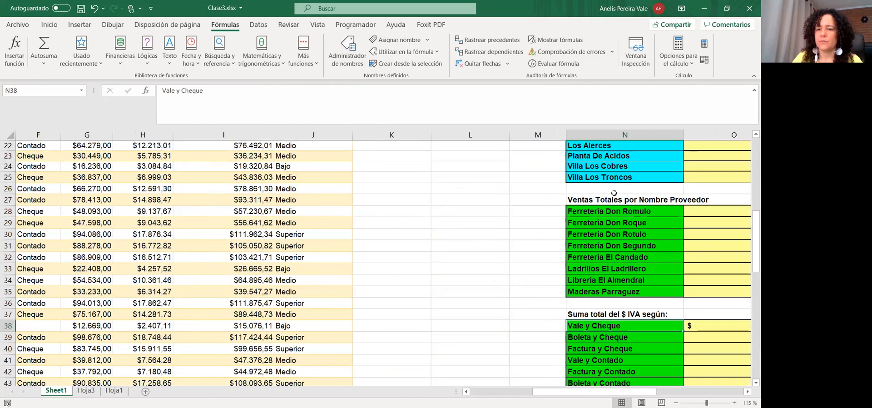
left_click_drag(571, 395, 621, 377)
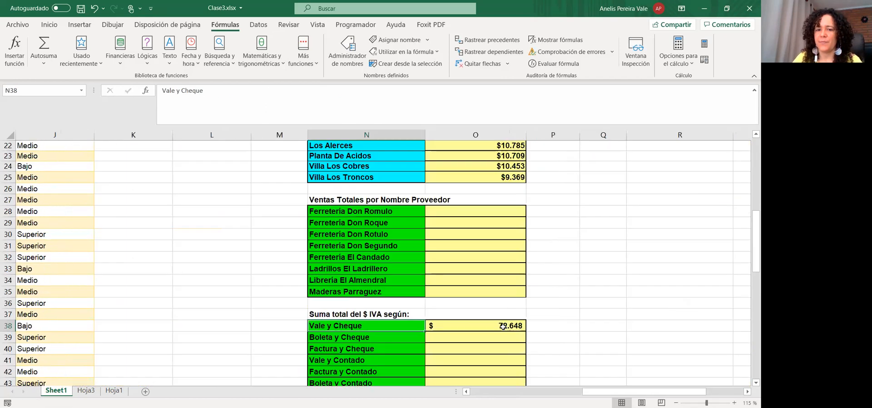
Complete the O38 formula with criterion "Cheque" plus the Tipo Documento column equal to "Vale"
left_click(503, 327)
scroll(473, 213, "down", 5)
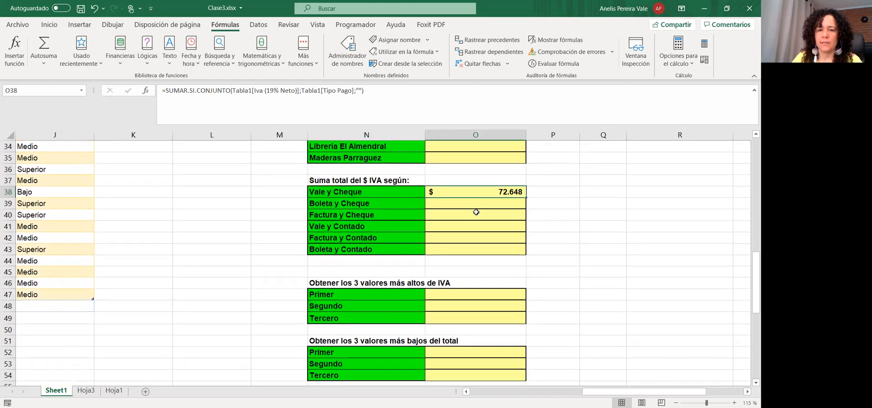
scroll(474, 227, "up", 1)
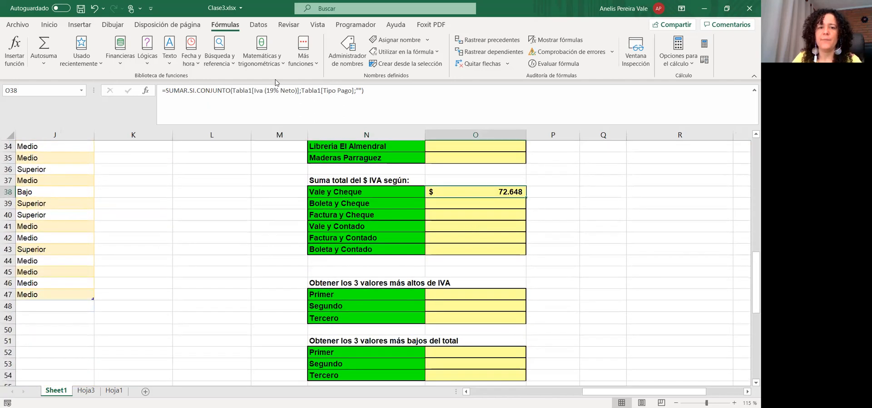
left_click(390, 96)
key("Left")
key("Left")
type("Cheque\"")
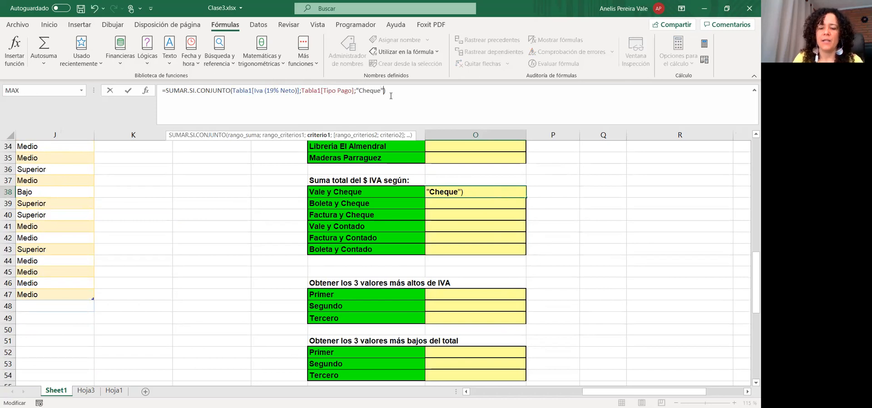
type(";")
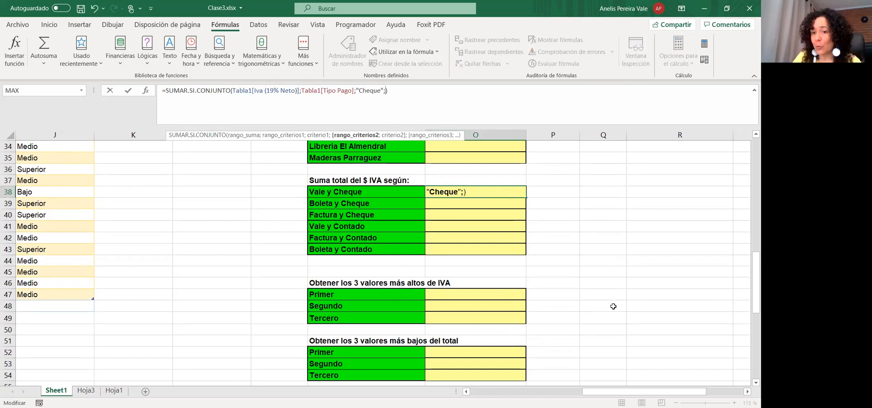
left_click_drag(605, 393, 492, 394)
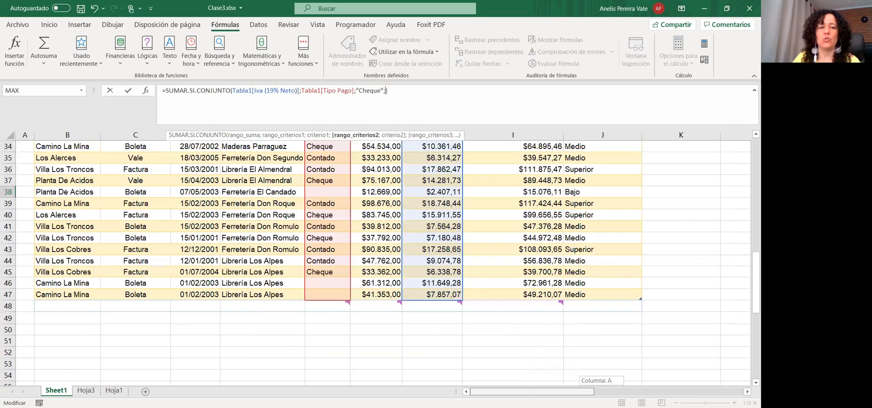
scroll(186, 248, "up", 10)
left_click(135, 238)
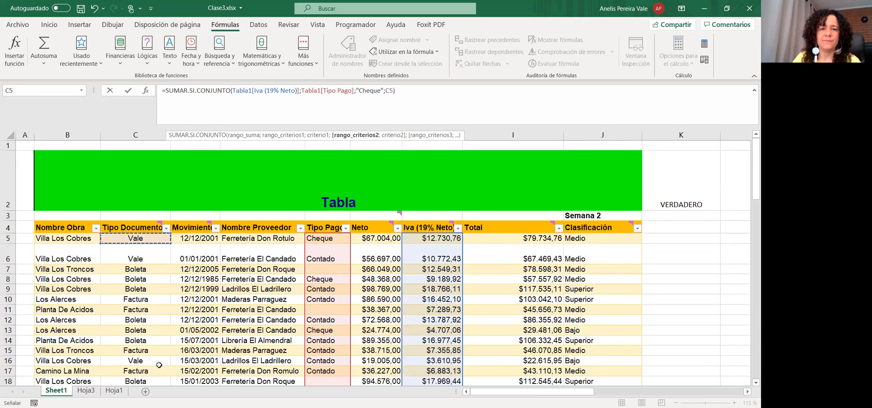
key("ctrl+shift+Down")
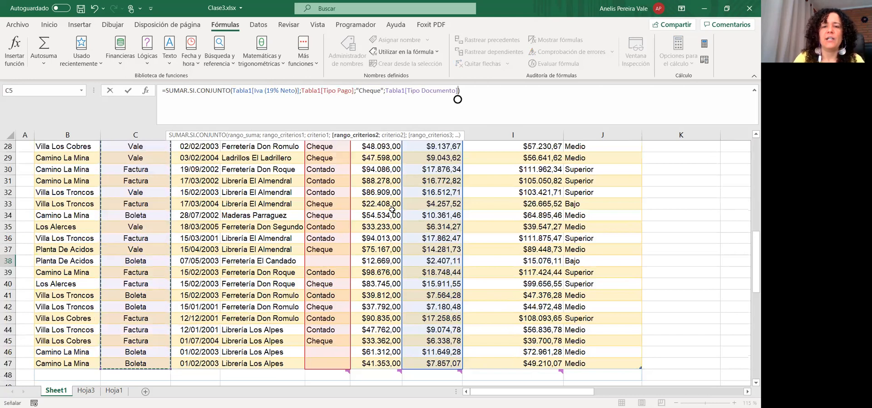
type(";\"")
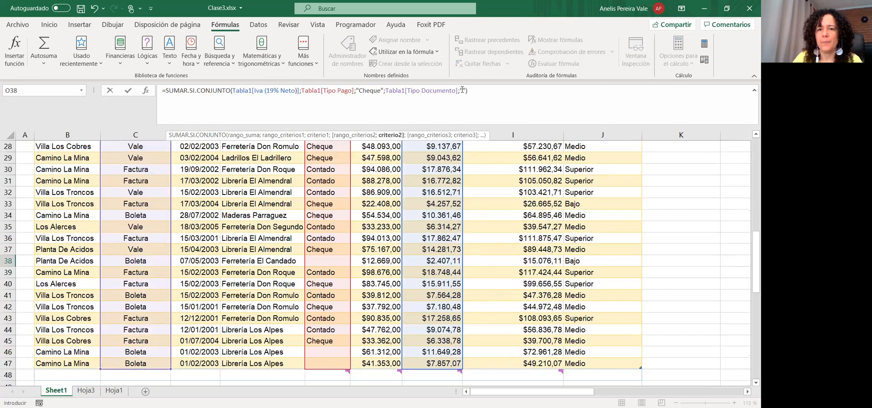
type("Vale\"")
key("Return")
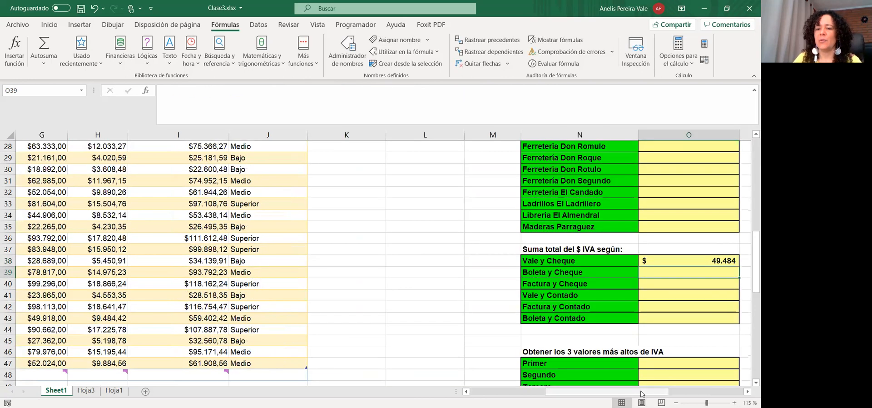
left_click_drag(642, 394, 678, 384)
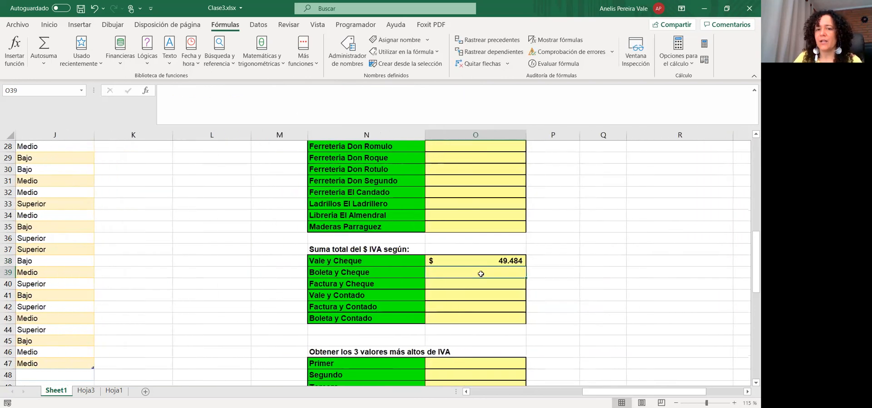
Fill the Vale y Cheque formula down from O38 through O43
left_click(484, 260)
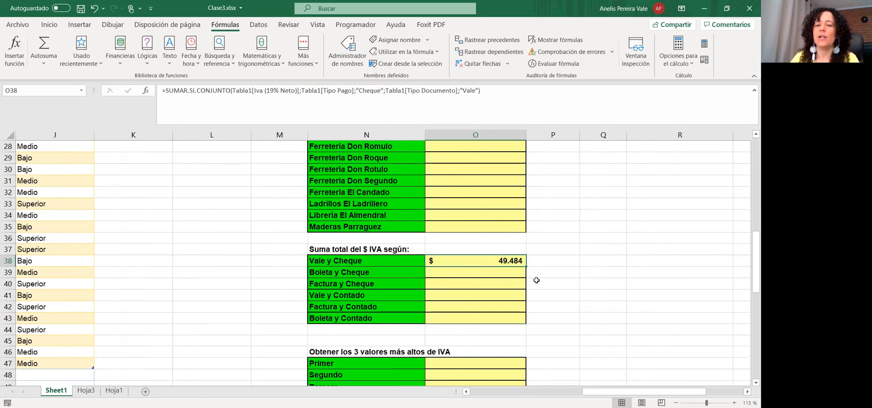
left_click_drag(525, 266, 522, 319)
left_click(517, 276)
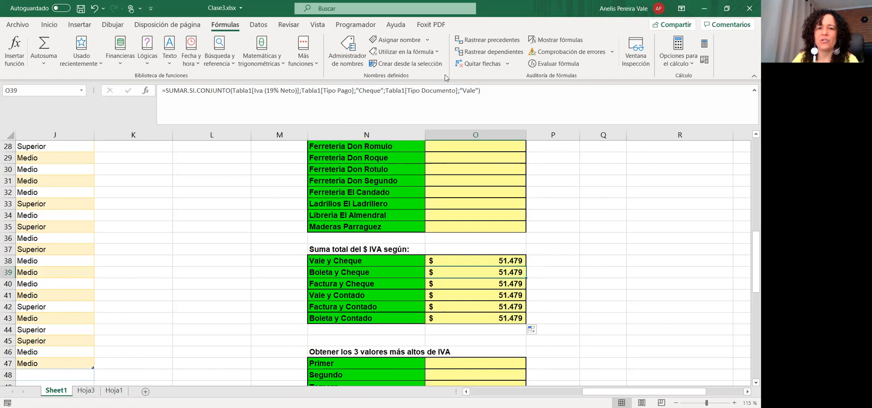
Change the Boleta y Cheque formula's document criterion from "Vale" to "Boleta"
left_click(468, 92)
double_click(468, 92)
left_click(479, 90)
left_click_drag(479, 91, 472, 90)
left_click(472, 90)
key("Left")
key("Left")
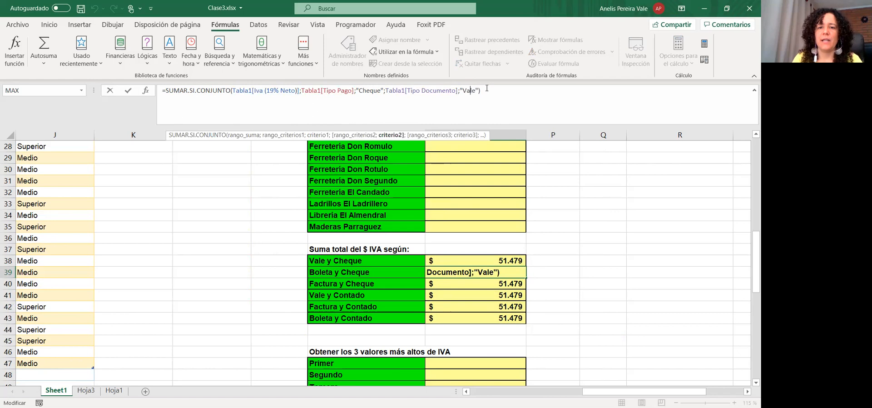
key("shift+Right")
key("shift+Right")
key("shift+Right")
key("shift+Right")
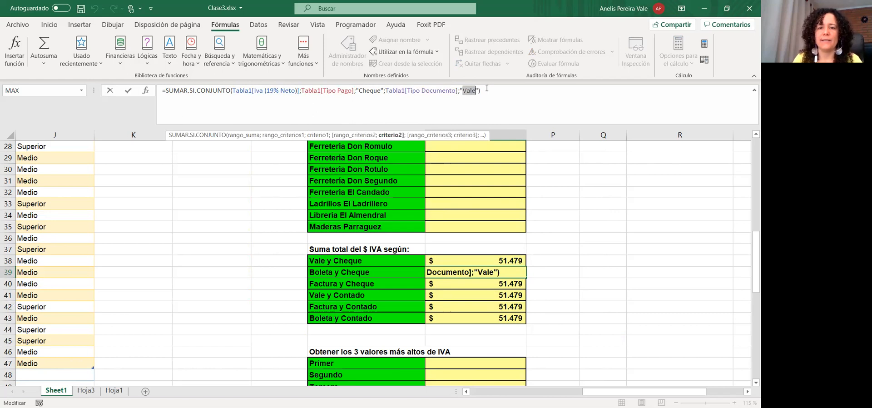
type("Bolet")
key("BackSpace")
key("BackSpace")
key("BackSpace")
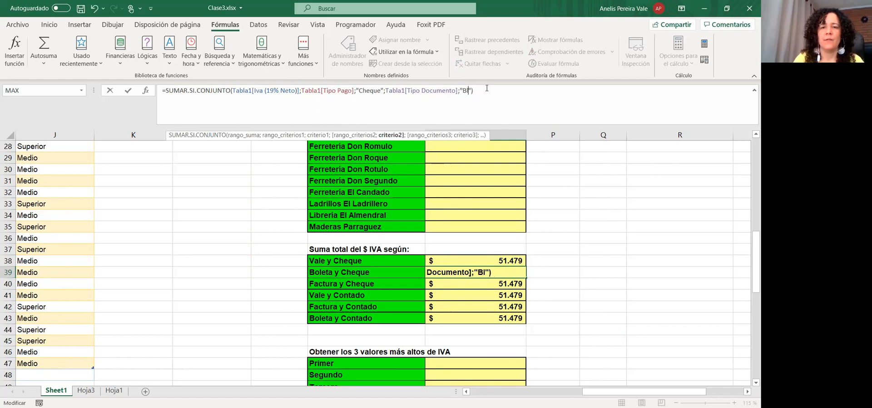
type("oleta")
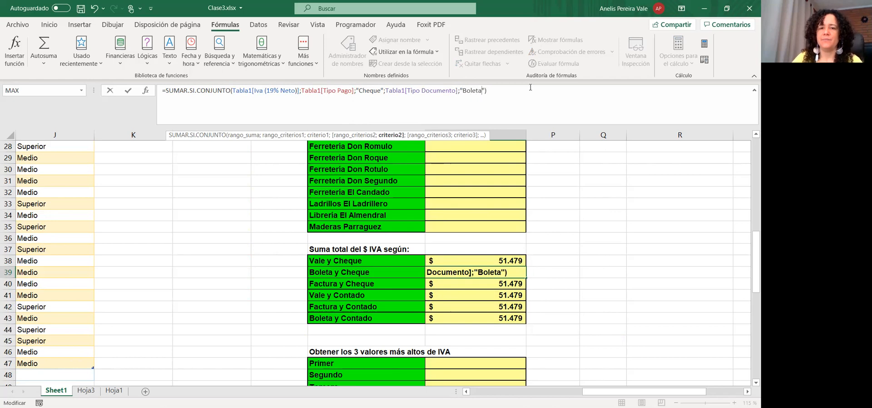
key("Return")
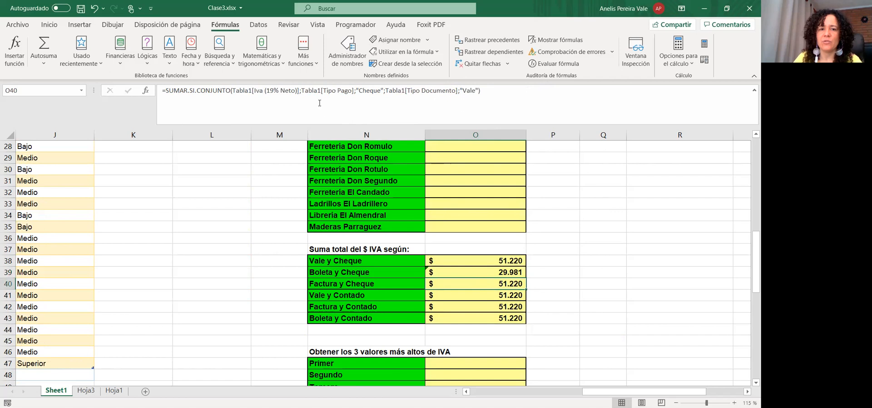
Change the Factura y Cheque formula's document criterion to "Factura"
left_click(370, 90)
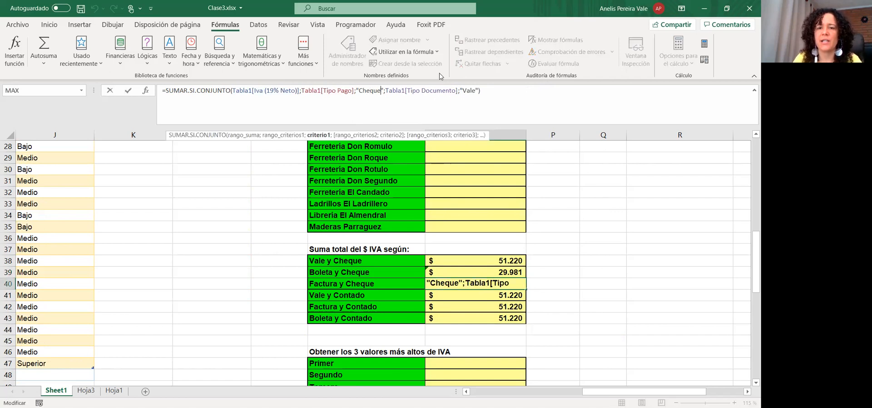
key("Right")
key("Right")
key("Right")
key("Right")
key("Right")
key("Right")
key("Right")
key("Right")
key("Right")
key("Right")
key("Right")
key("Right")
key("Right")
key("Right")
key("Right")
key("Right")
key("Right")
key("Right")
key("Right")
key("Right")
key("Right")
key("Right")
key("shift+Right")
key("shift+Right")
key("shift+Right")
key("shift+Right")
type("Factura")
key("Return")
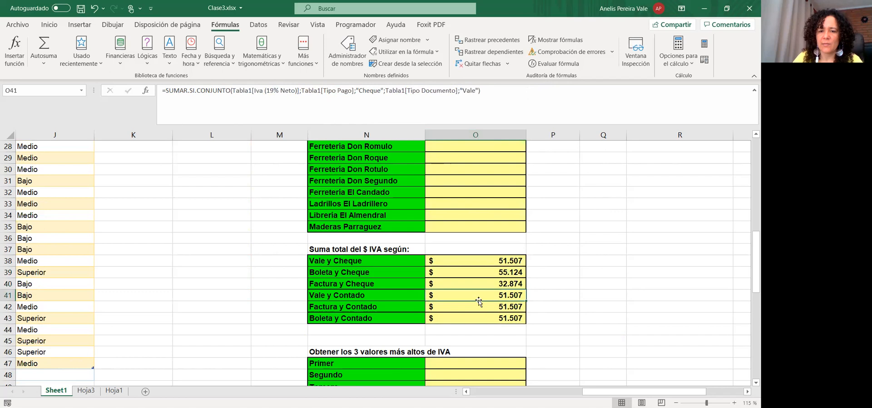
Set the Vale y Contado formula's payment criterion to "Contado", fixing the "Contador" typo
left_click(380, 91)
key("shift+Left")
key("shift+Left")
key("shift+Left")
key("shift+Left")
key("shift+Left")
key("shift+Left")
type("Contador")
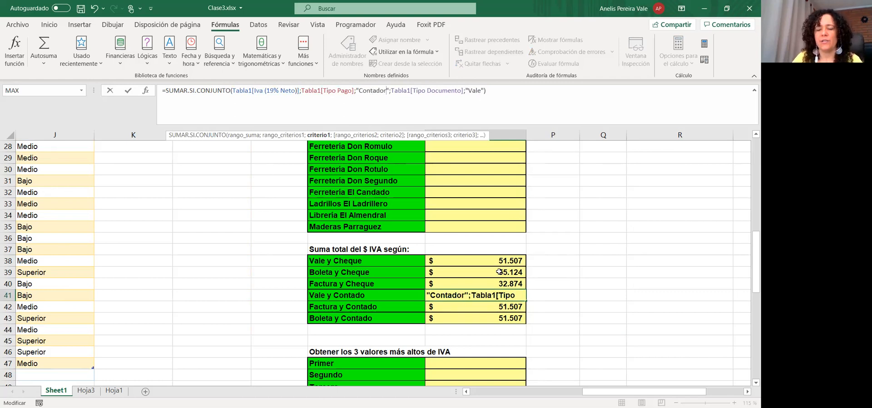
key("Return")
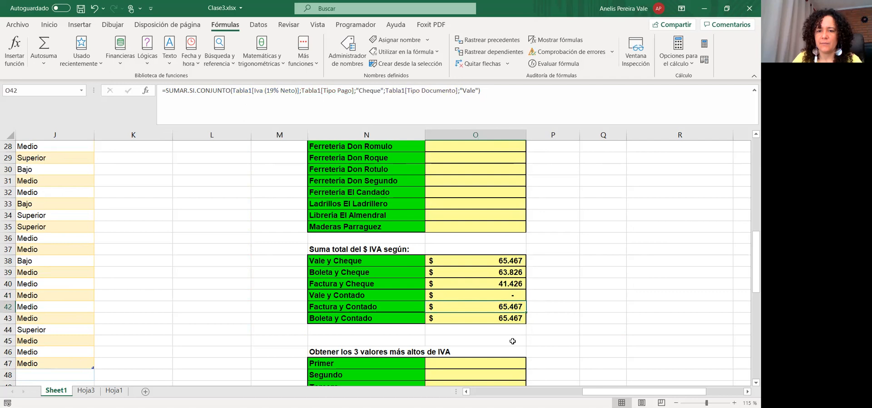
left_click(497, 295)
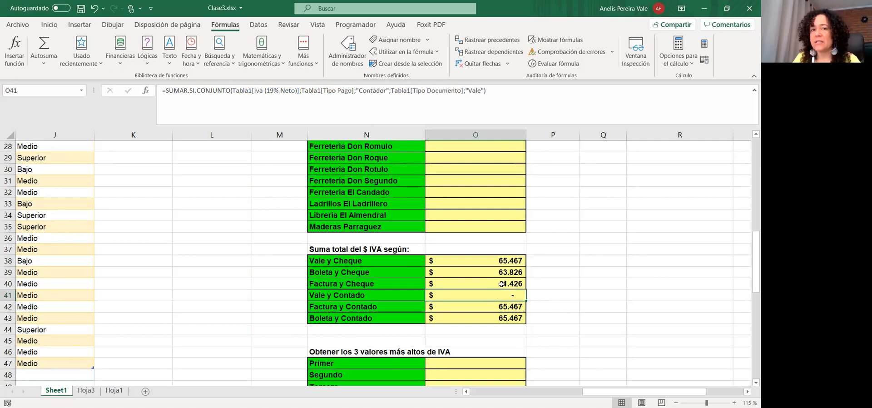
left_click(390, 90)
key("BackSpace")
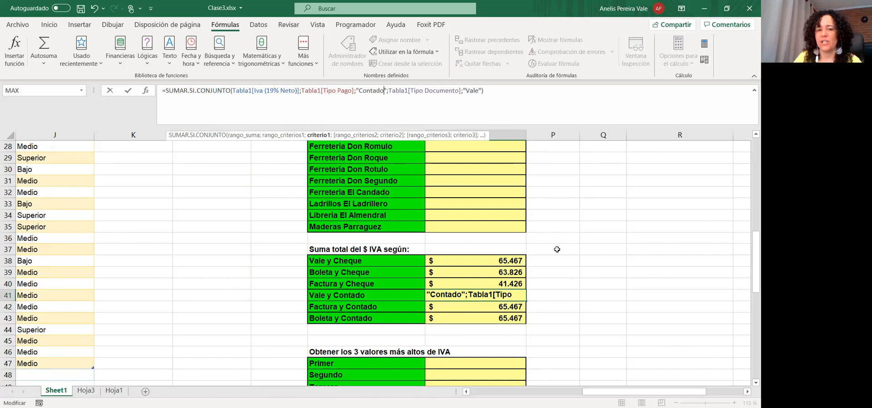
left_click(487, 307)
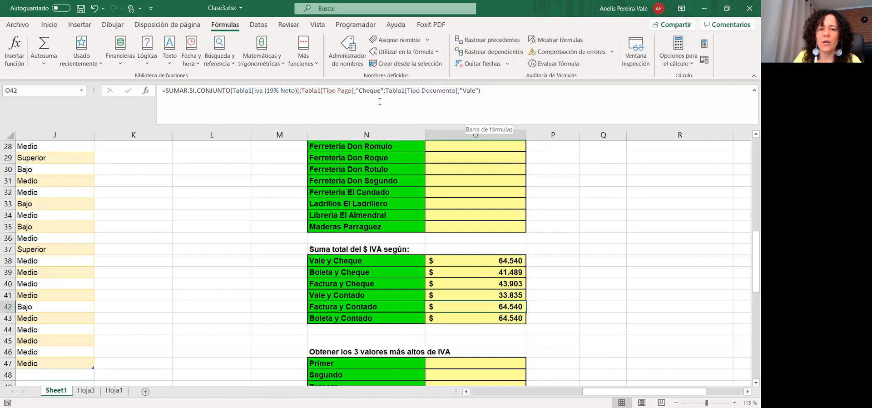
Set the Factura y Contado formula's criteria to "Factura" and "Contado"
left_click(476, 90)
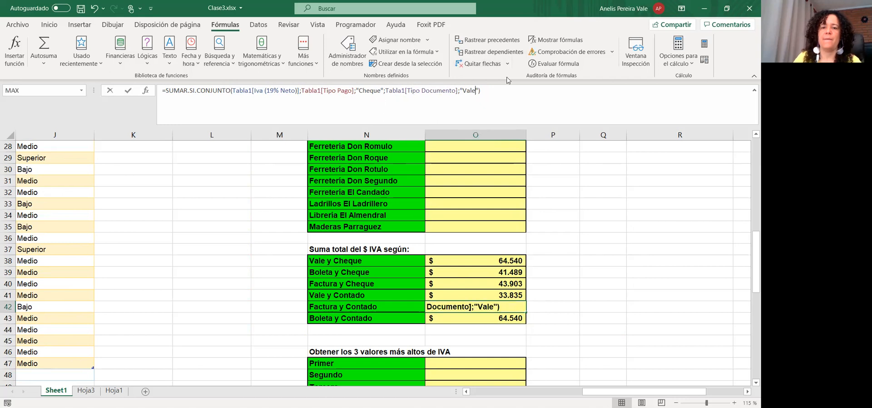
key("BackSpace")
key("BackSpace")
key("BackSpace")
key("BackSpace")
type("Factura")
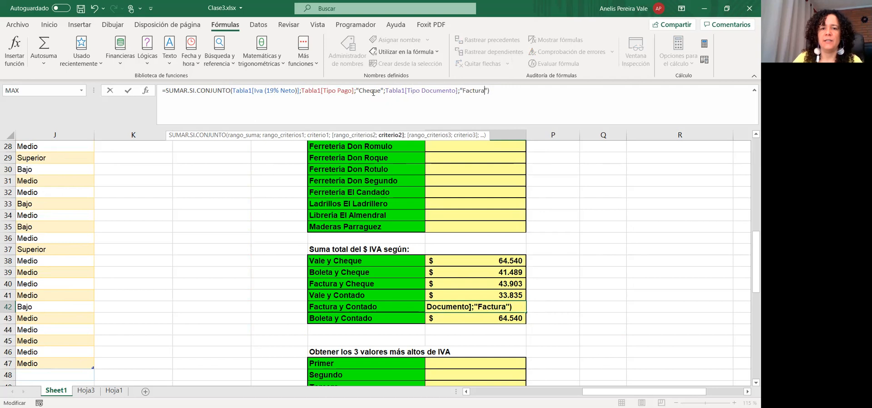
left_click(382, 91)
key("shift+Left")
key("shift+Left")
key("shift+Left")
key("shift+Left")
key("shift+Left")
key("shift+Left")
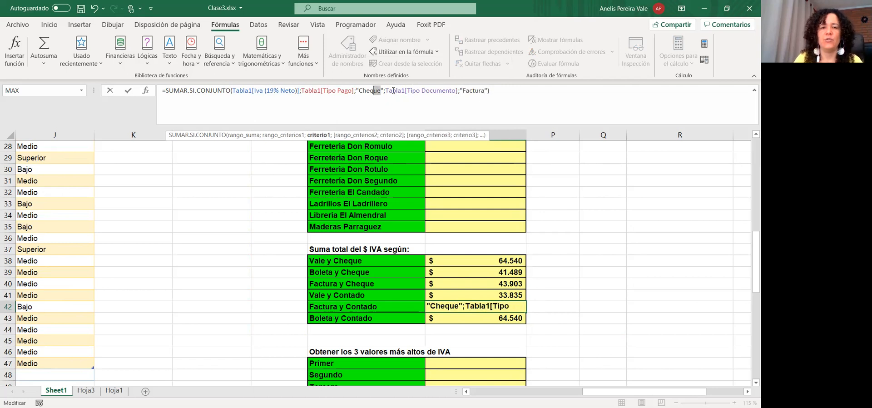
type("Contado")
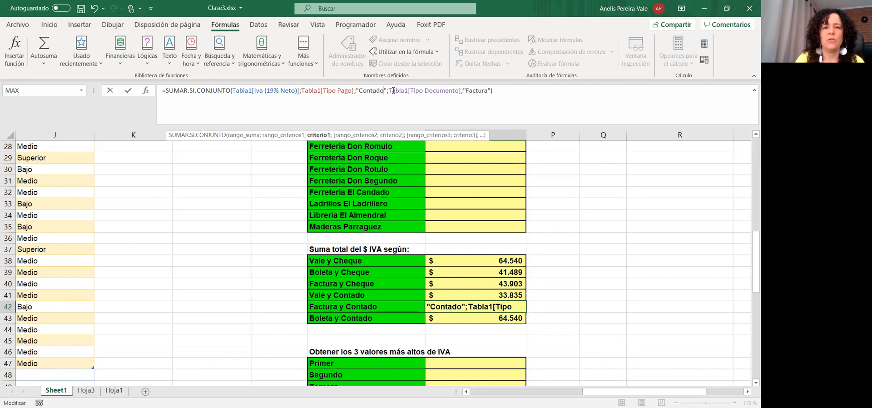
key("Return")
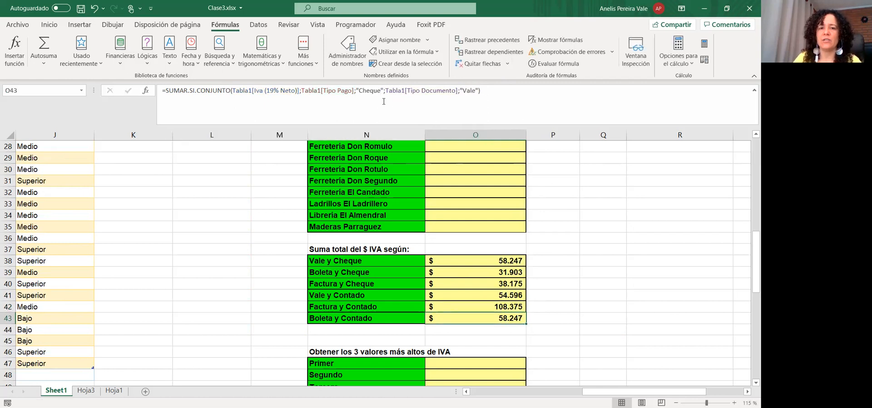
Set the Boleta y Contado formula's criteria to "Contado" and "Boleta", then select the six totals
left_click_drag(381, 91, 359, 90)
type("COntador")
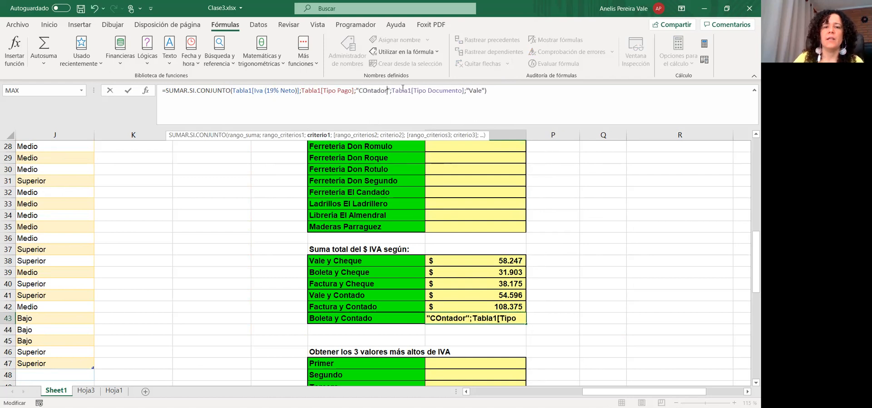
key("BackSpace")
type("o")
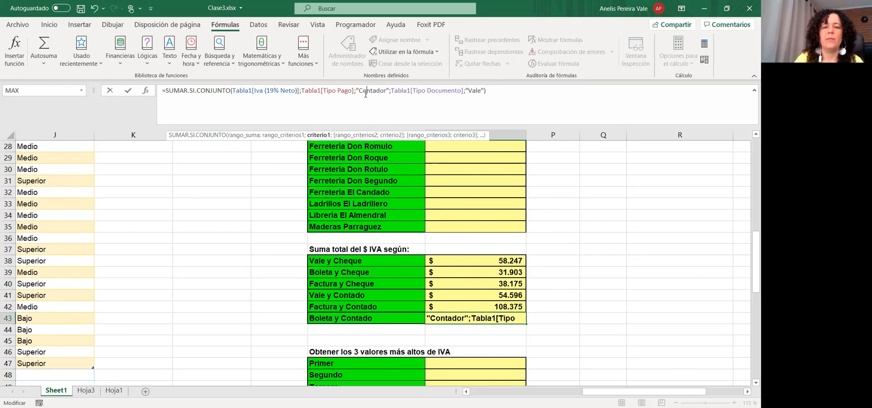
left_click(388, 90)
key("BackSpace")
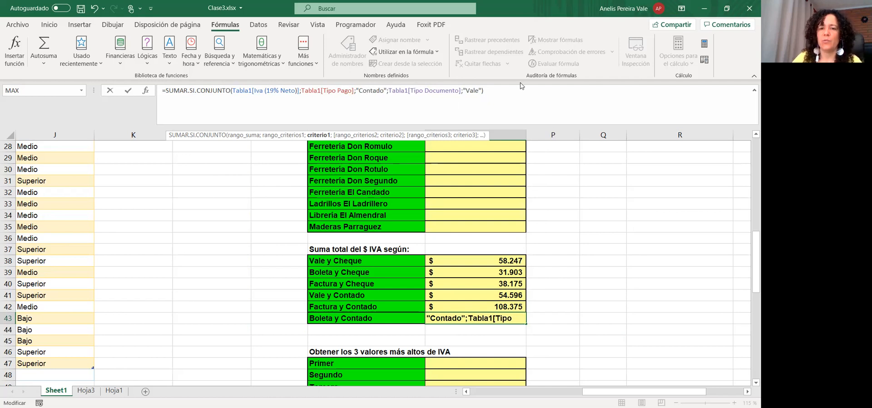
left_click(480, 90)
key("shift+Left")
key("shift+Left")
key("shift+Left")
key("shift+Left")
type("Bol")
type("eta")
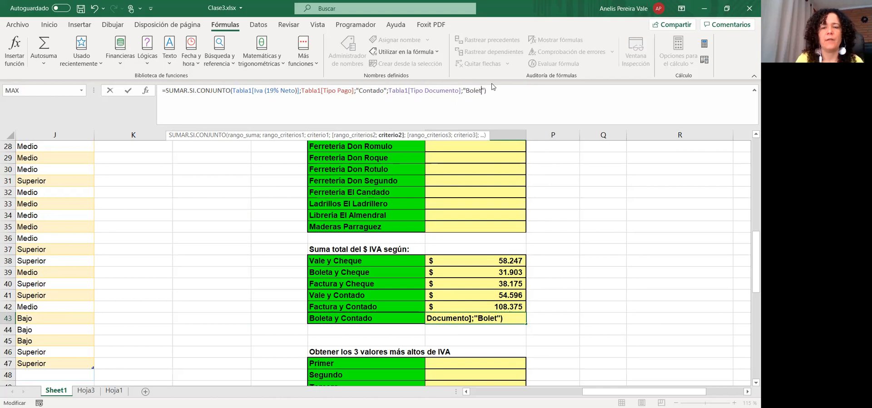
key("Return")
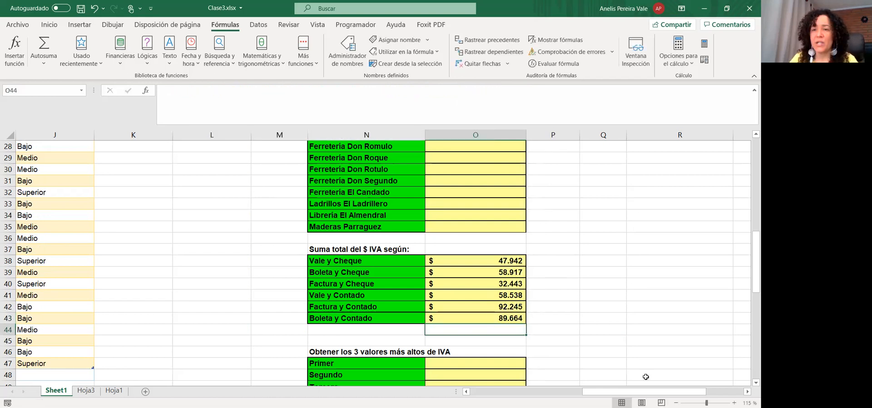
left_click_drag(493, 260, 494, 309)
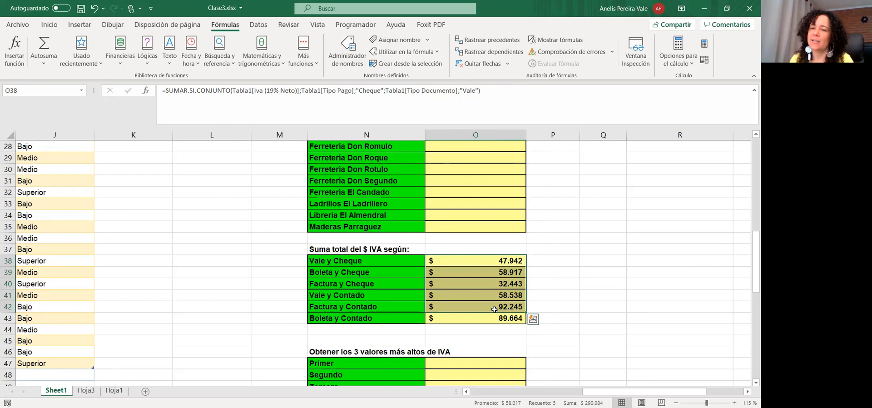
left_click(591, 298)
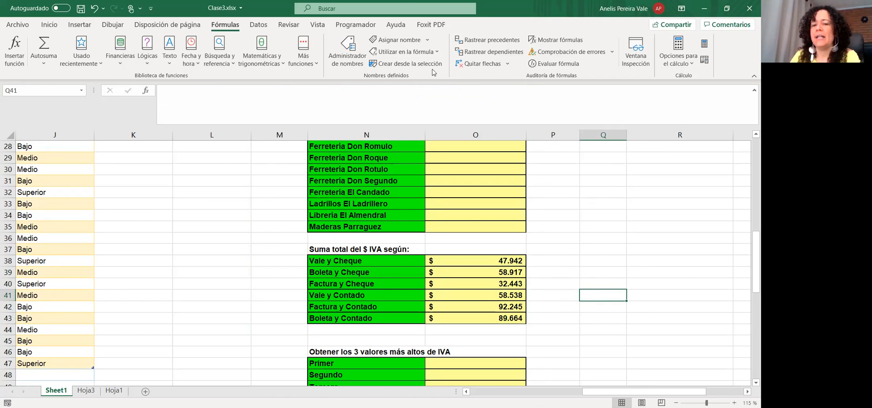
left_click(543, 257)
Start a CONTAR.SI.CONJUNTO formula in Q38 over the Tipo Pago column with an empty criterion
left_click(606, 257)
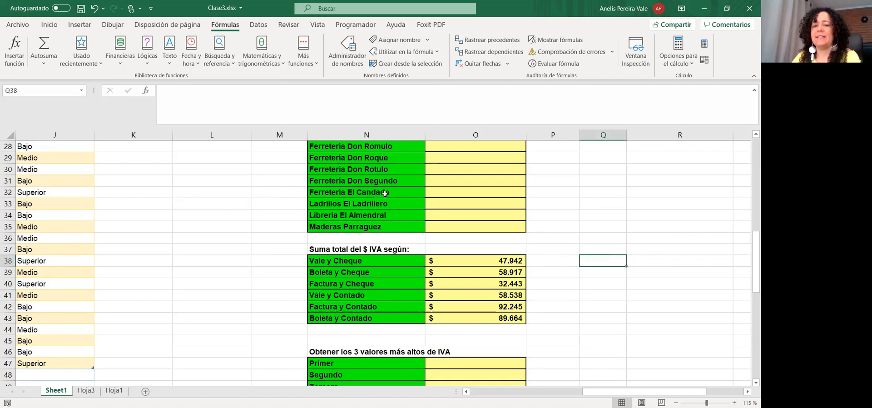
type("=Contar")
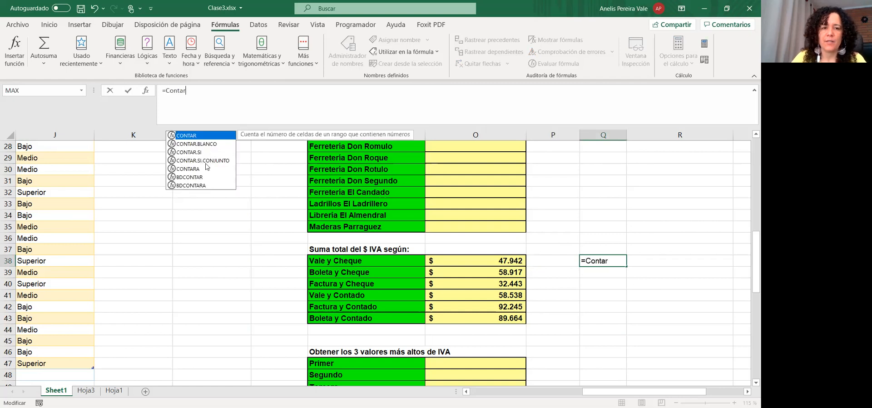
left_click(206, 160)
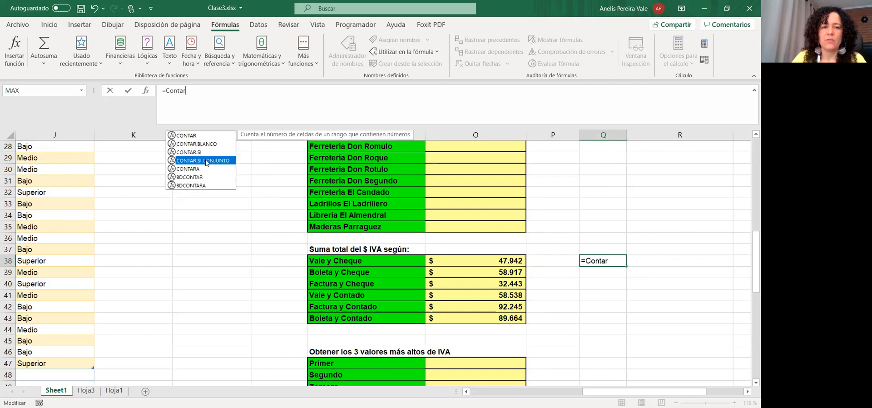
key("Tab")
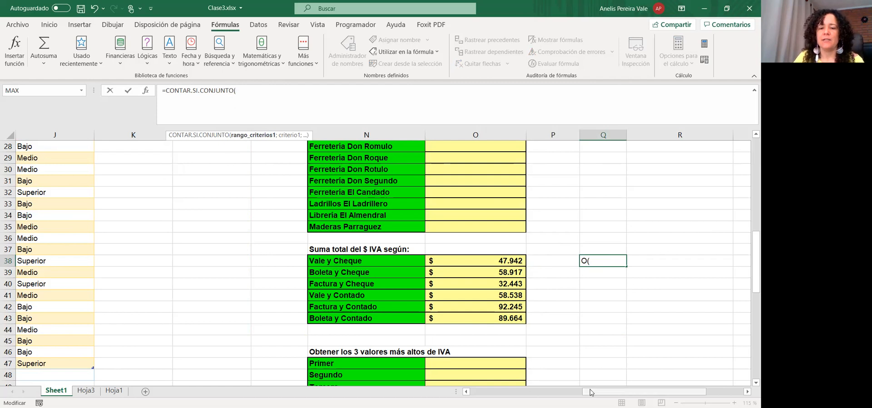
left_click_drag(590, 389, 478, 390)
scroll(329, 272, "up", 9)
left_click(327, 238)
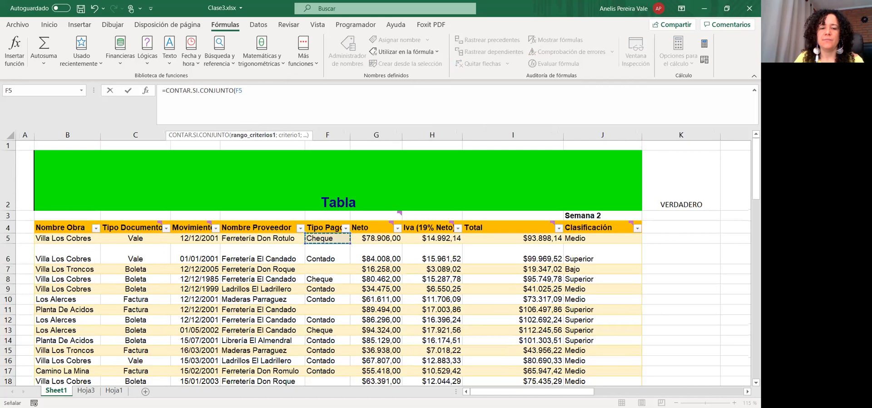
key("ctrl+shift+Down")
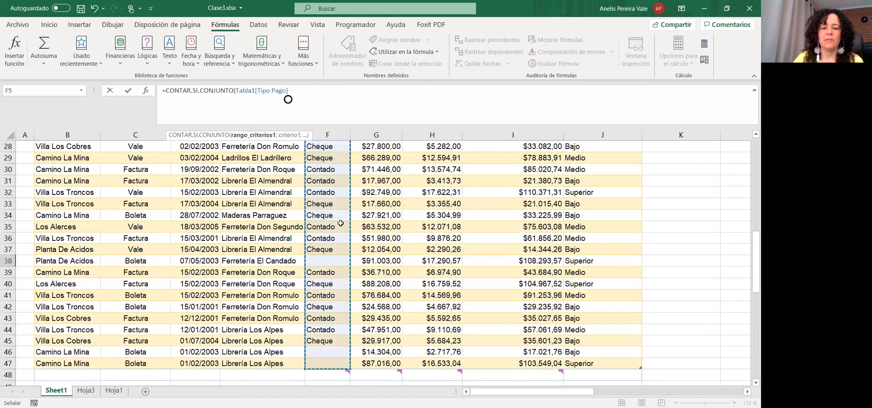
type(";\"\"")
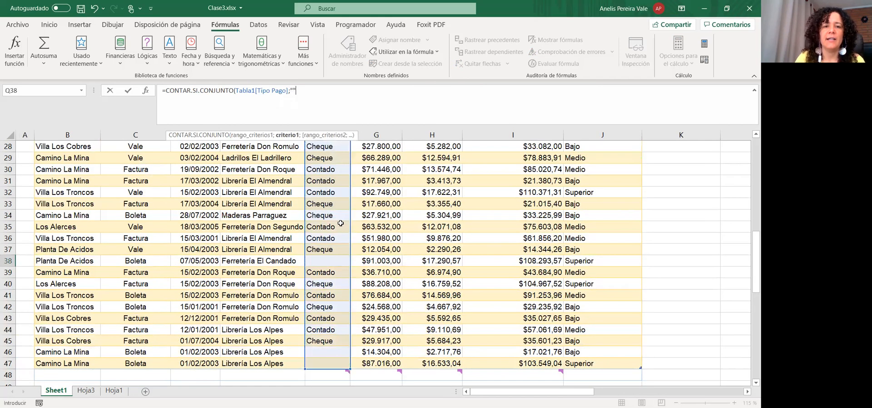
key("Left")
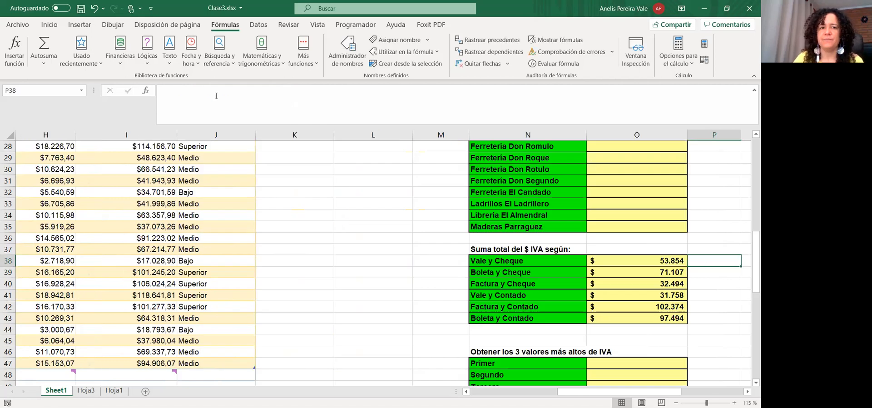
left_click_drag(658, 391, 709, 391)
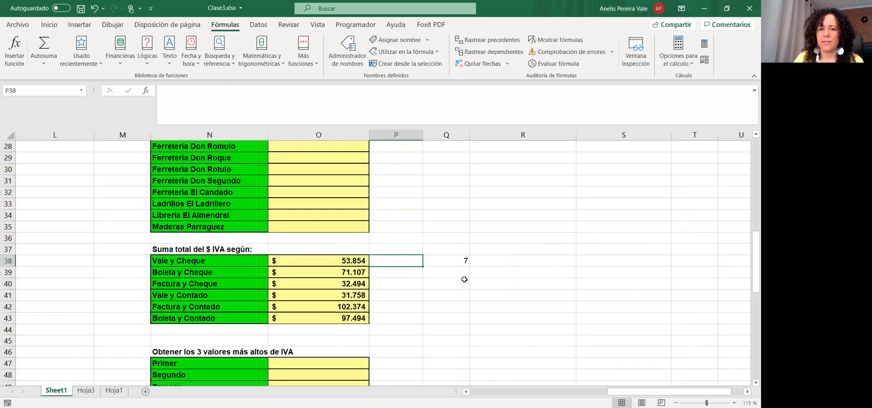
Set the criterion to "Cheque" and add the Tipo Documento column with criterion "Boleta"
left_click(459, 262)
left_click(294, 89)
type("Cheque")
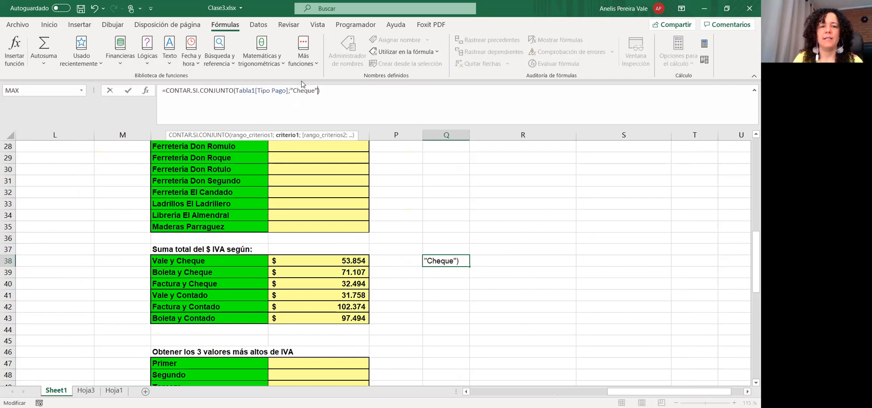
key("Right")
type(";")
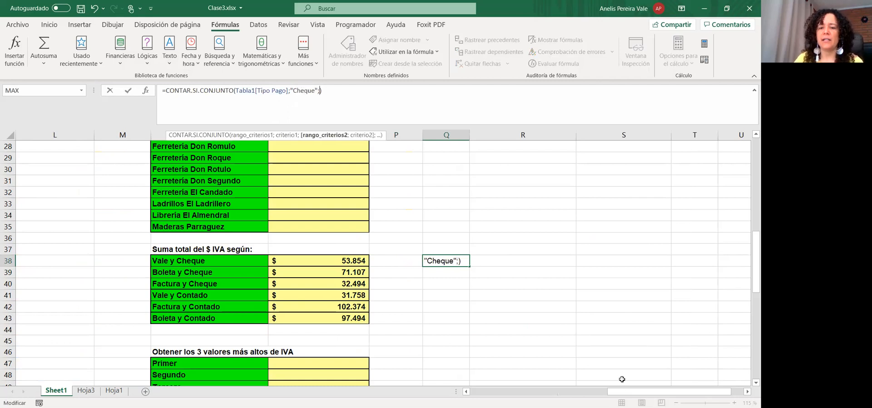
left_click(620, 393)
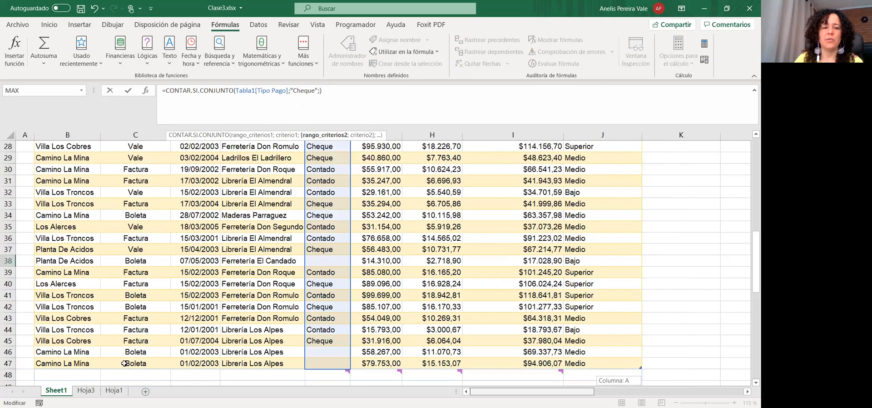
left_click_drag(136, 368, 145, 106)
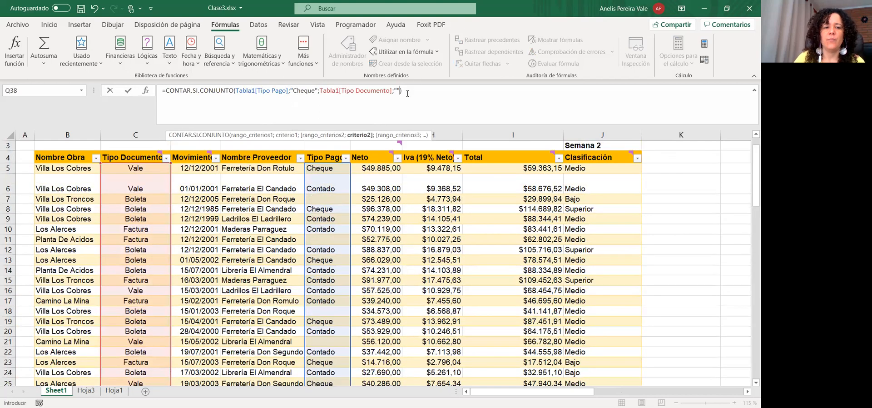
left_click(398, 90)
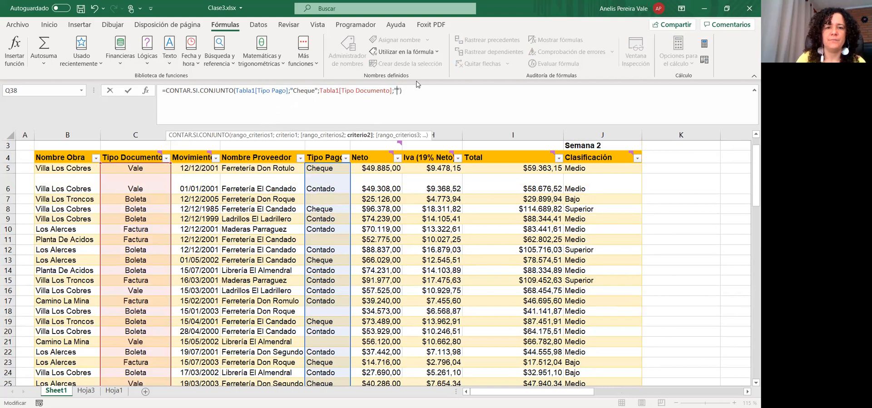
type("Boleta")
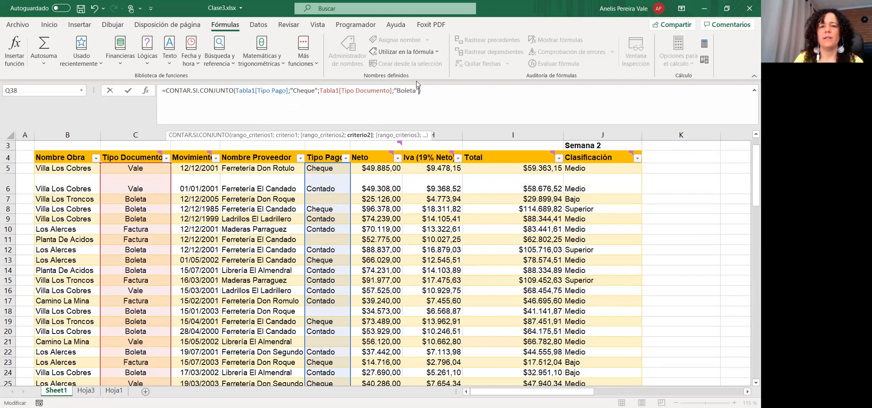
key("Return")
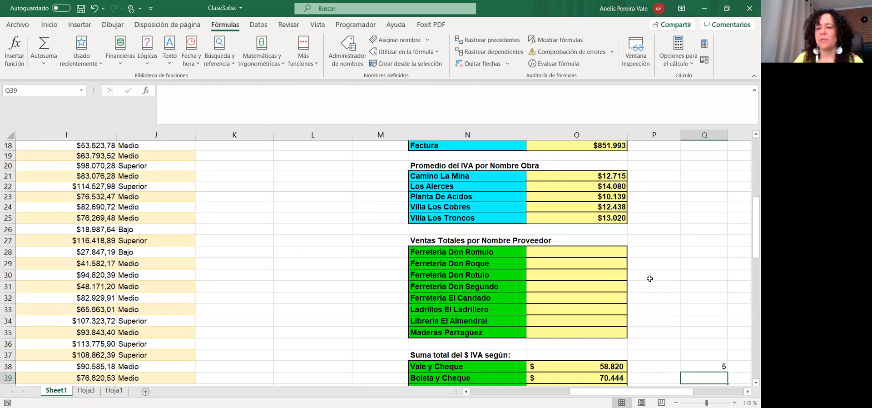
left_click(707, 363)
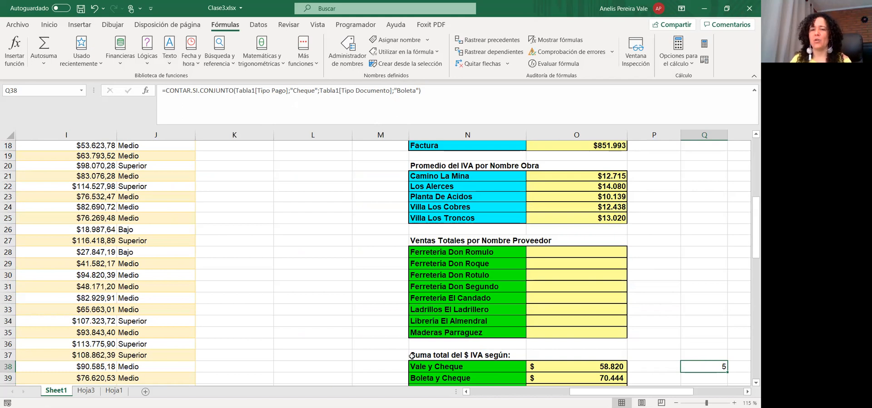
Enter =K.ESIMO.MAYOR(Tabla1[Total];1) in the Primer cell O47
left_click(384, 248)
scroll(526, 254, "down", 8)
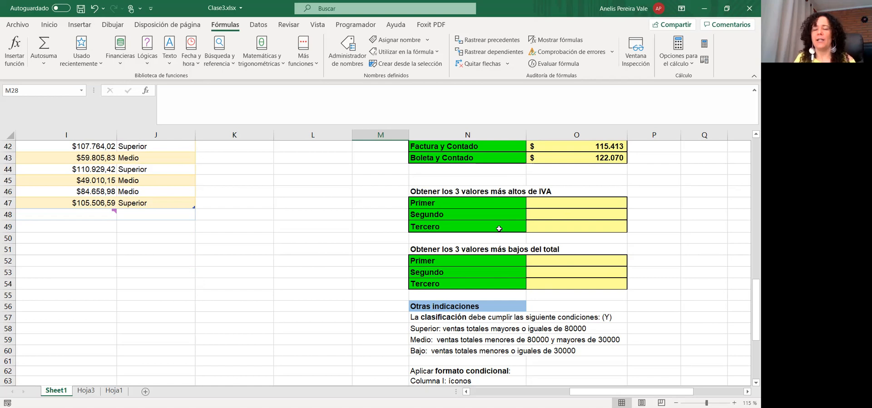
left_click(541, 203)
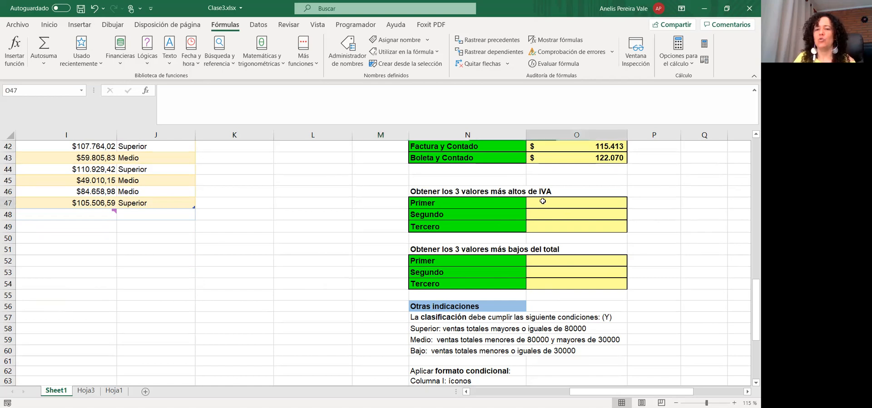
left_click(233, 112)
type("=k")
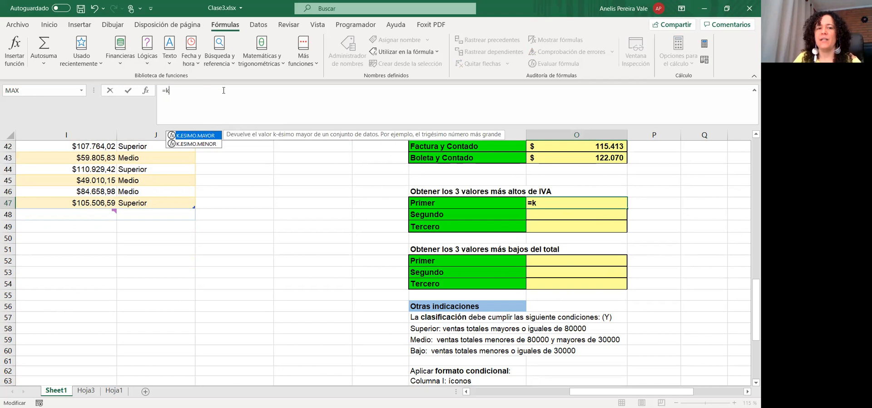
key("Tab")
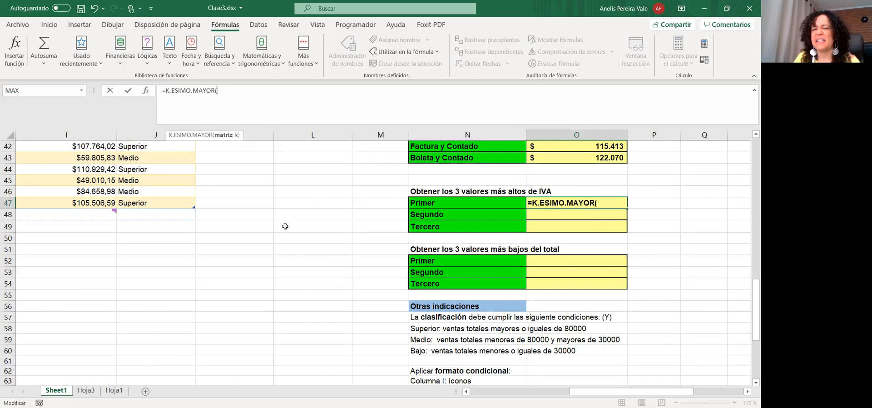
scroll(202, 197, "up", 13)
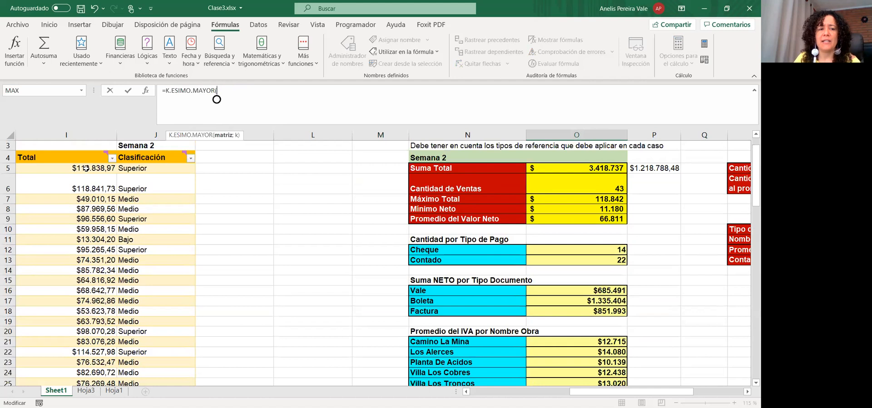
left_click(86, 168)
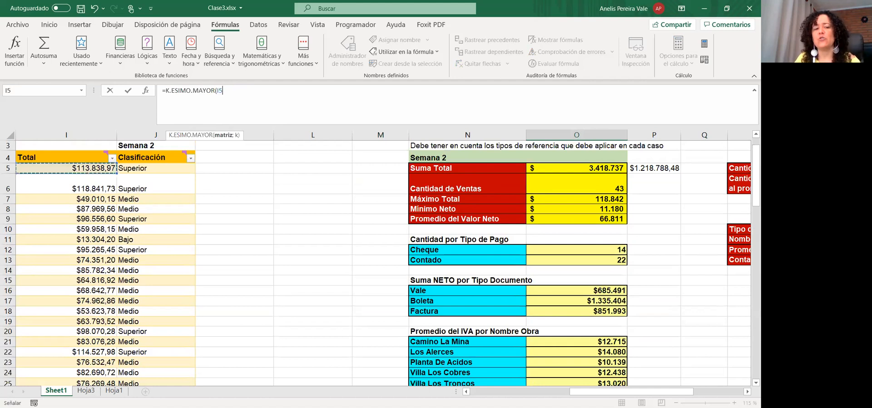
key("ctrl+shift+Down")
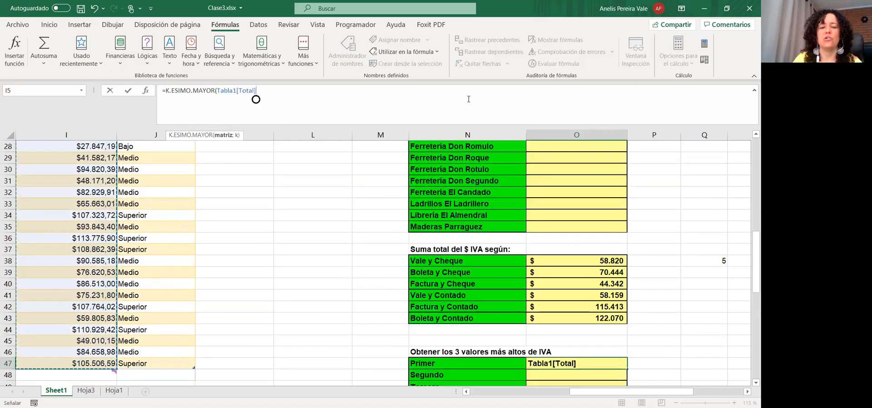
type(";")
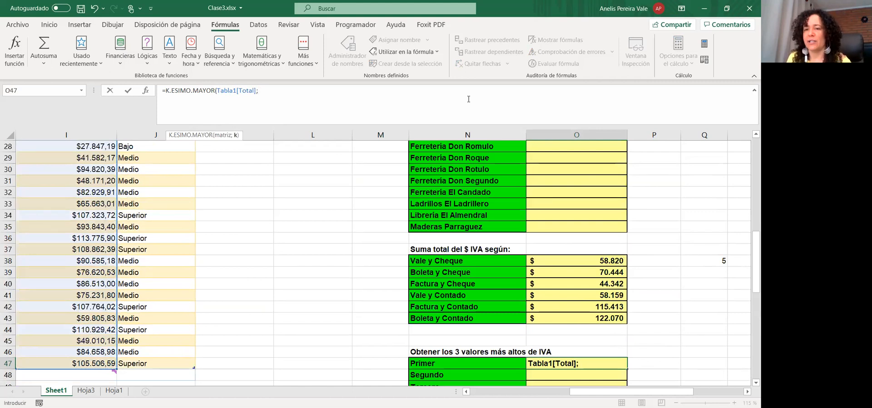
type("1")
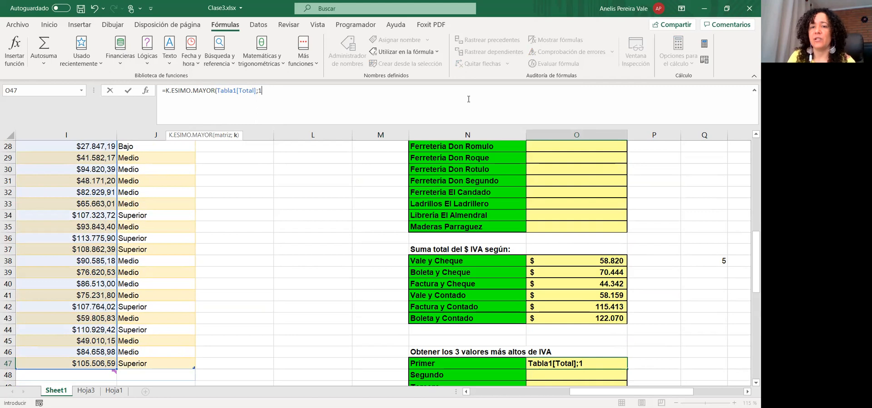
key("Return")
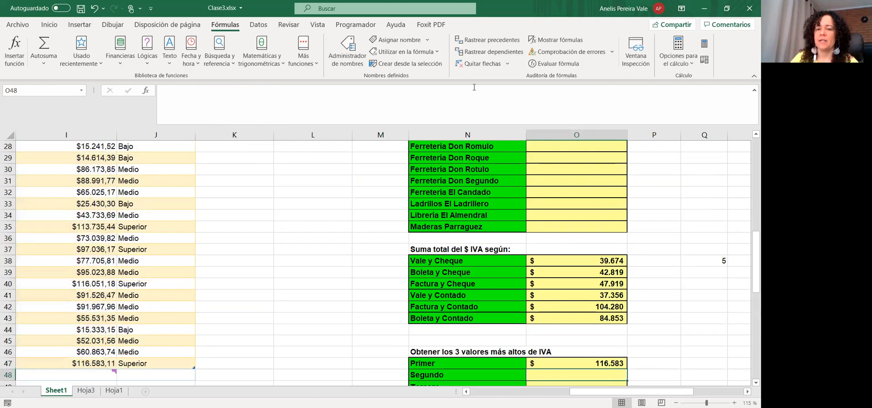
Fill the formula down to O49 and change k to 2 for Segundo and 3 for Tercero
scroll(628, 355, "down", 2)
left_click(622, 295)
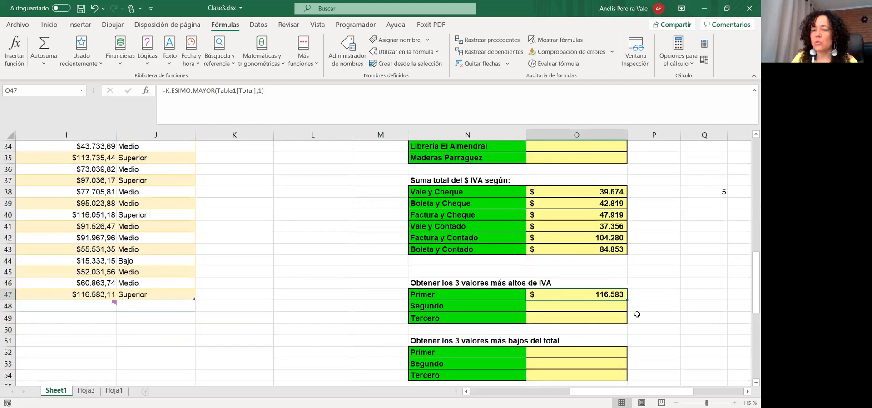
left_click_drag(627, 300, 617, 314)
left_click(617, 310)
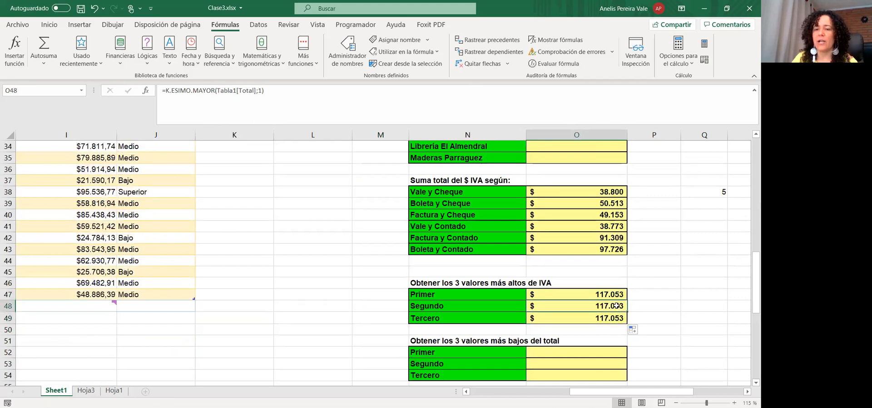
left_click(263, 90)
key("BackSpace")
type("2")
key("Return")
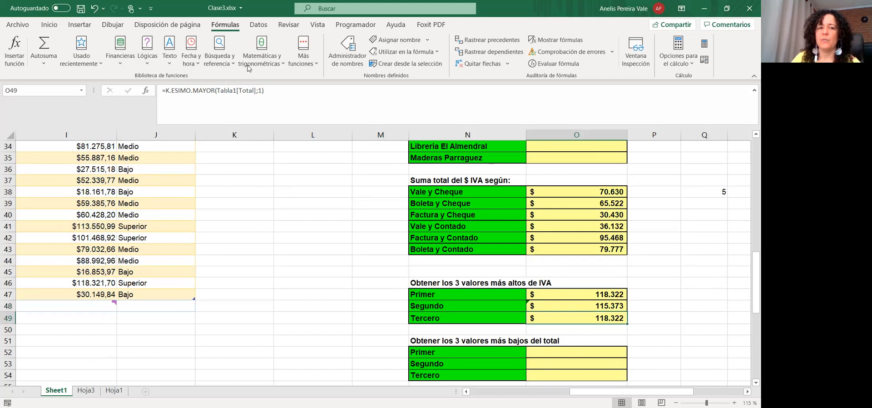
left_click(265, 91)
key("BackSpace")
type("3")
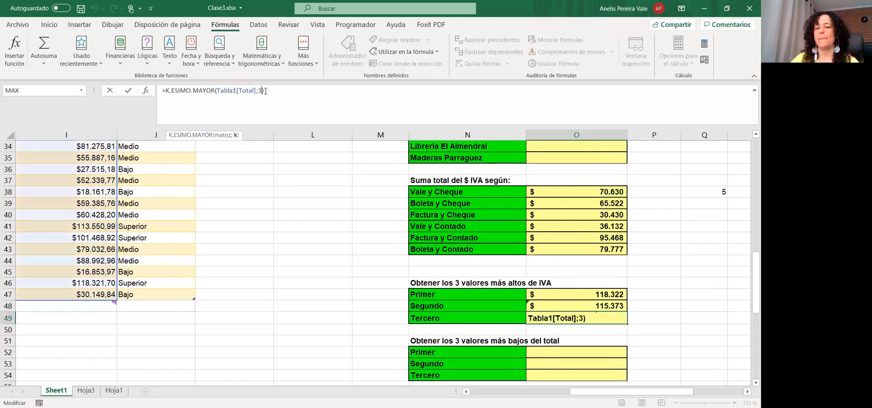
key("Return")
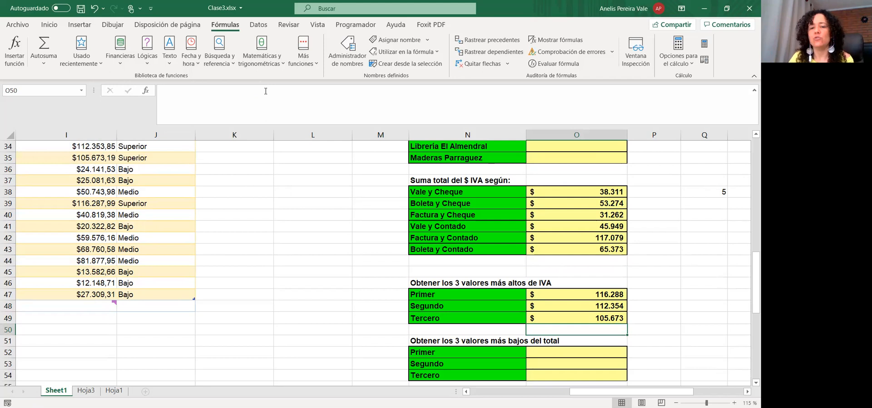
Enter =K.ESIMO.MENOR(Tabla1[Iva (19% Neto)];1) in O52 for the smallest IVA amount
left_click(593, 354)
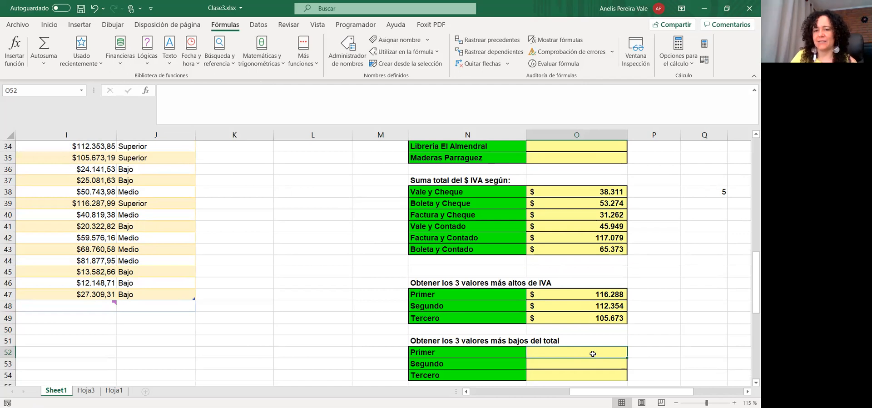
left_click(201, 123)
type("=")
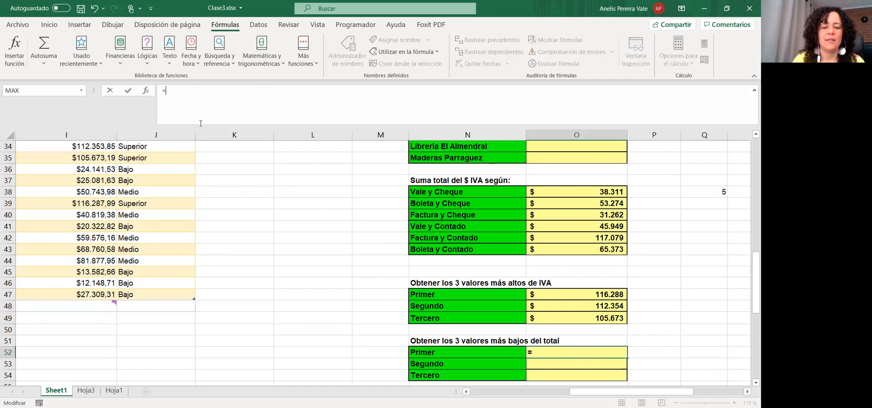
type("k.e")
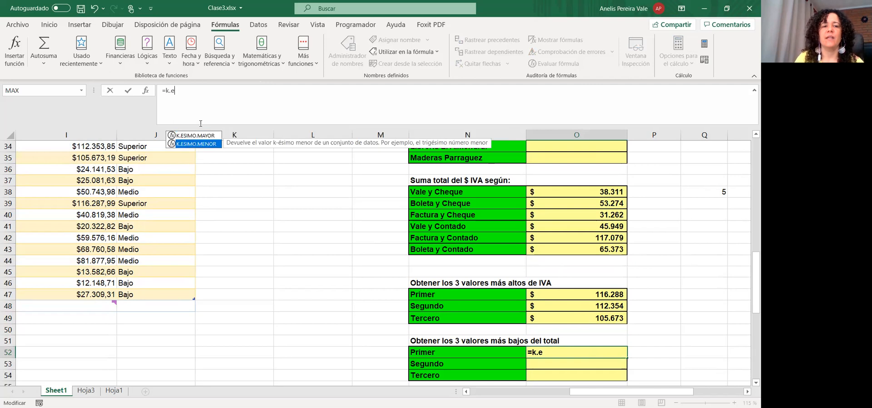
key("Return")
left_click(547, 350)
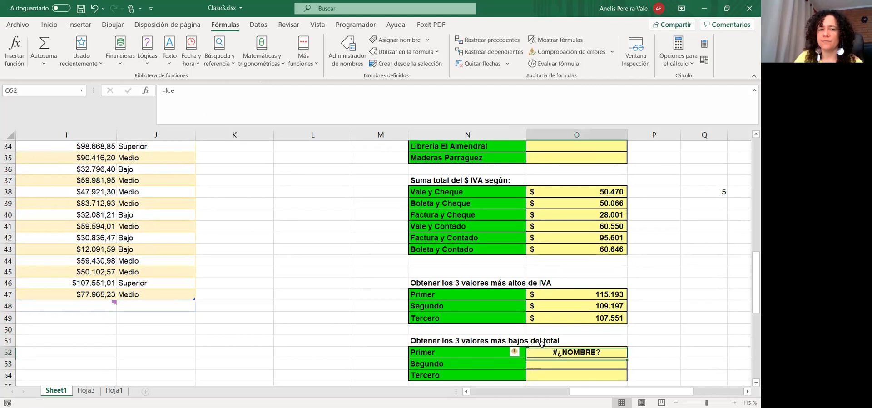
left_click(187, 89)
type("n")
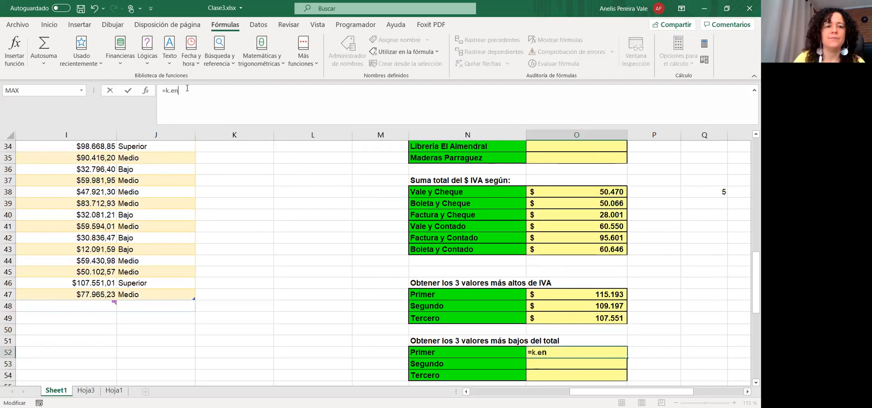
key("BackSpace")
key("BackSpace")
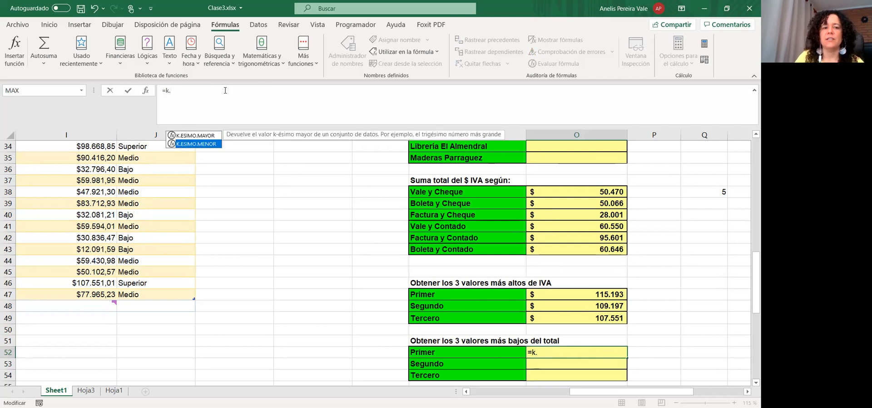
key("Tab")
scroll(499, 394, "left", 4)
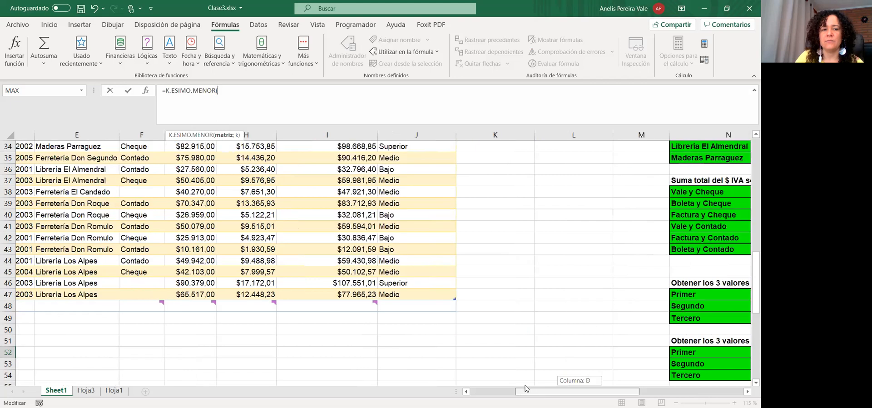
left_click(249, 293)
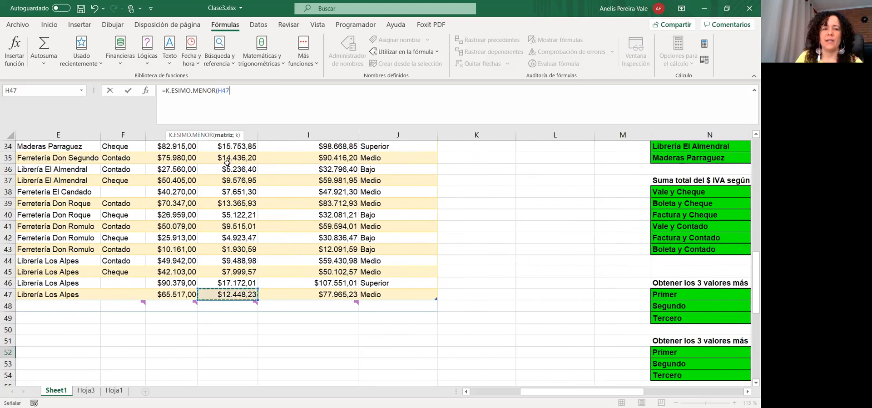
key("ctrl+shift+Up")
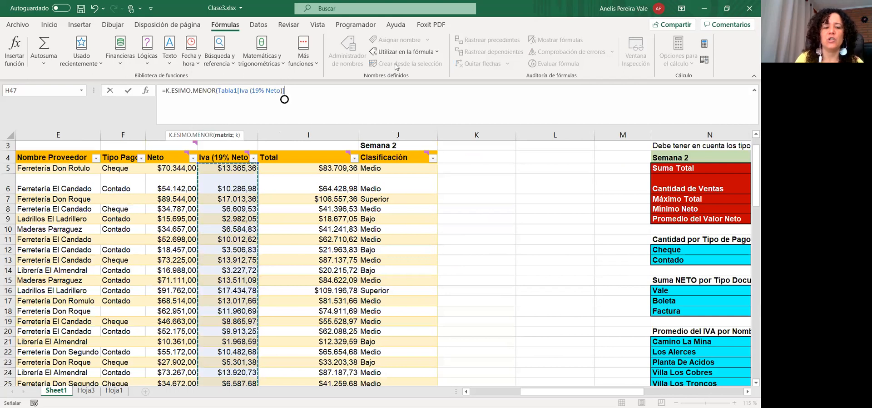
type(";1)")
key("Return")
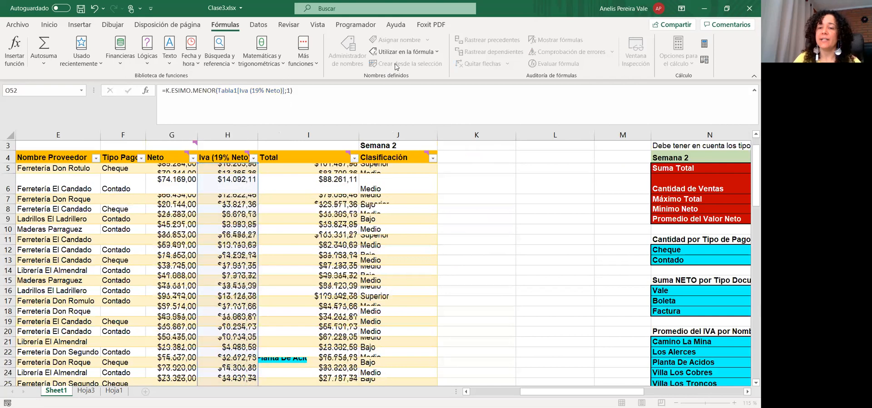
Copy the smallest-value formula down to the Segundo and Tercero cells
scroll(682, 313, "down", 1)
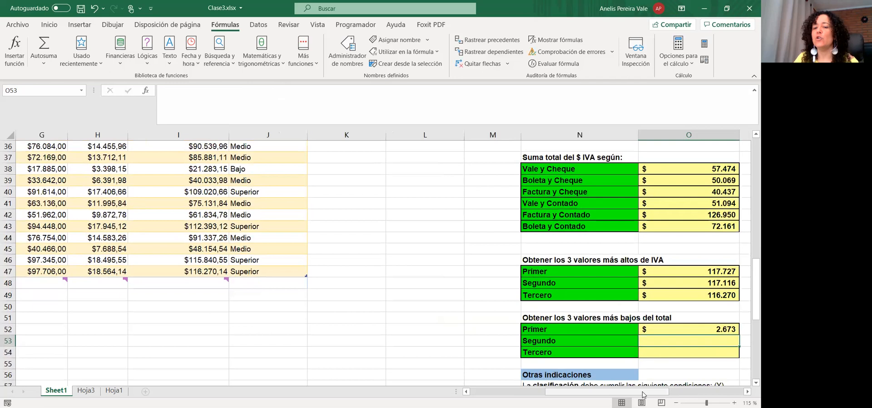
left_click_drag(643, 394, 681, 394)
left_click(513, 331)
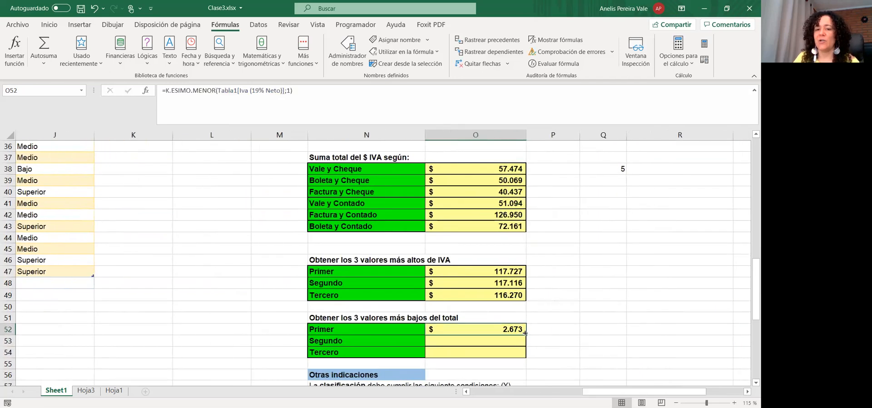
left_click_drag(525, 334, 526, 353)
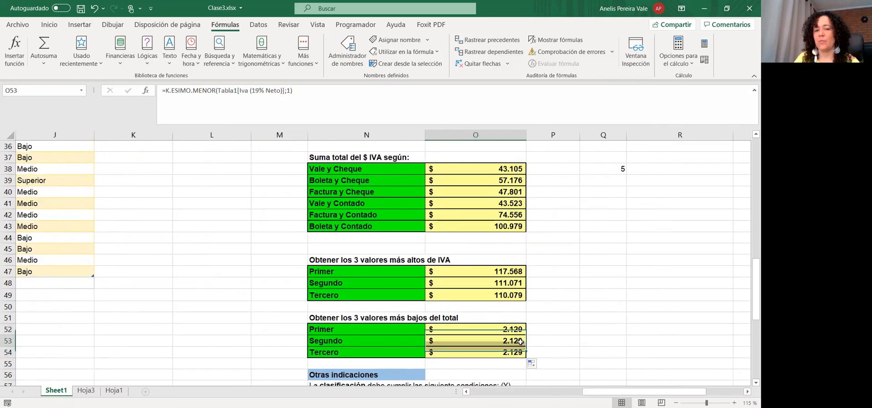
Change k to 2 for Segundo and 3 for Tercero, giving 2.591 and 3.158
left_click(299, 87)
key("Left")
key("BackSpace")
type("2")
key("Return")
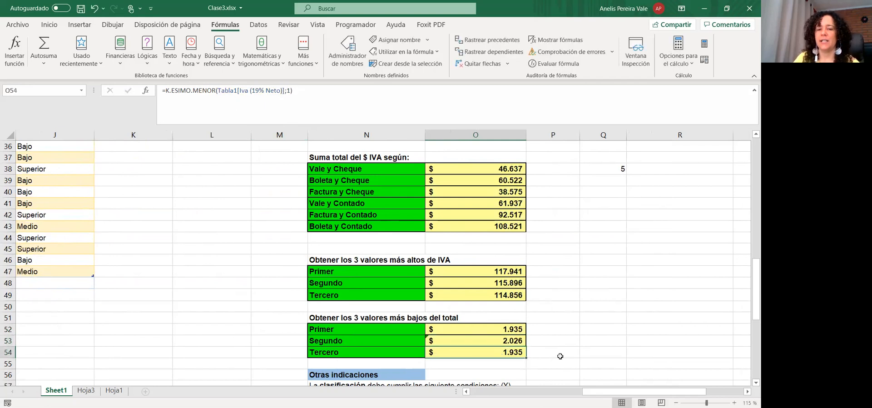
left_click(291, 91)
key("BackSpace")
type("3")
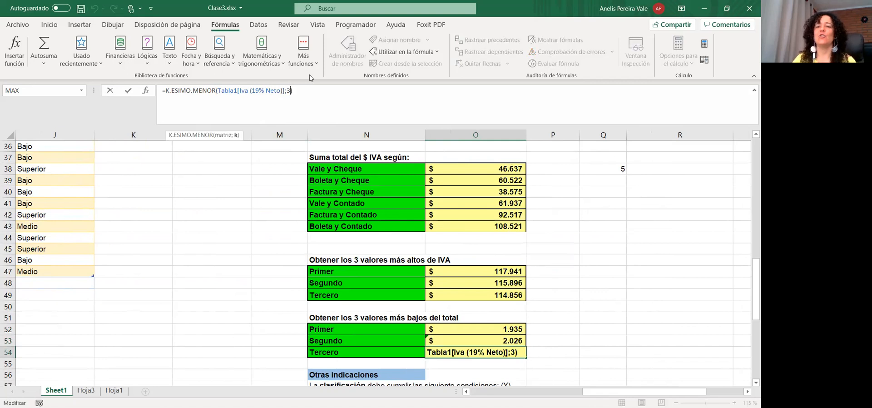
key("Return")
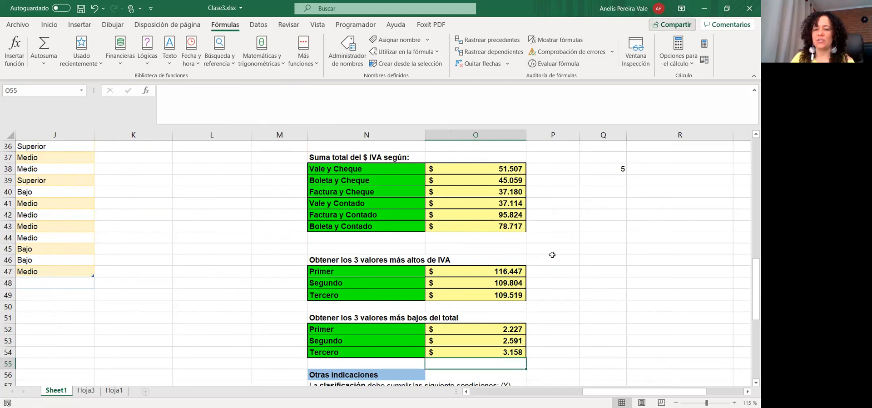
scroll(552, 255, "down", 3)
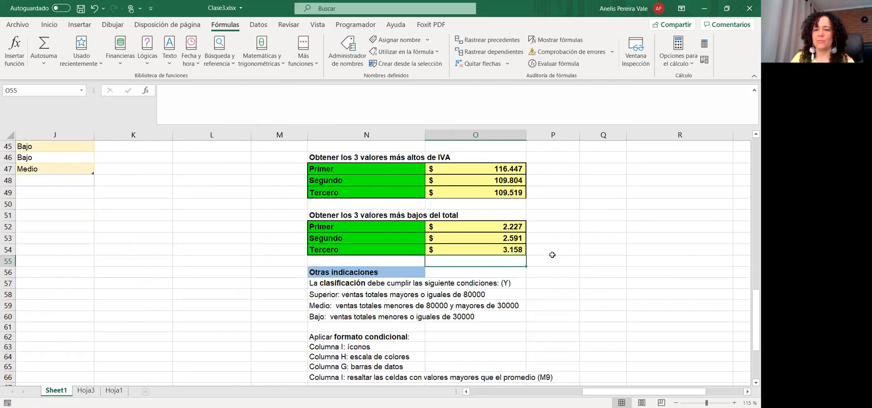
left_click(711, 340)
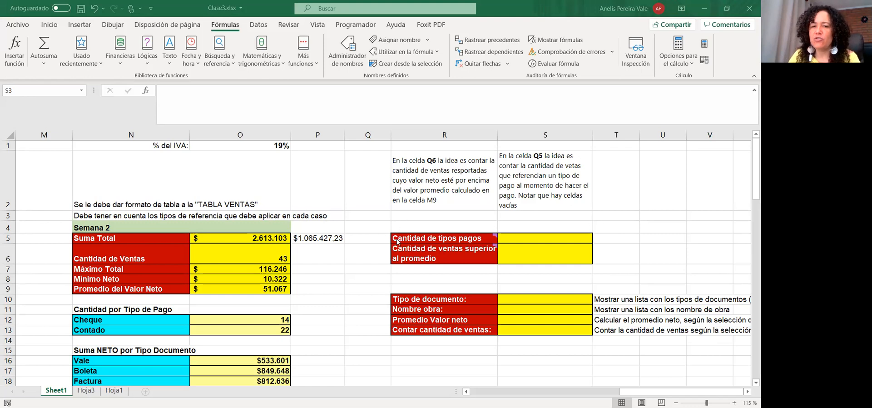
left_click_drag(396, 238, 532, 257)
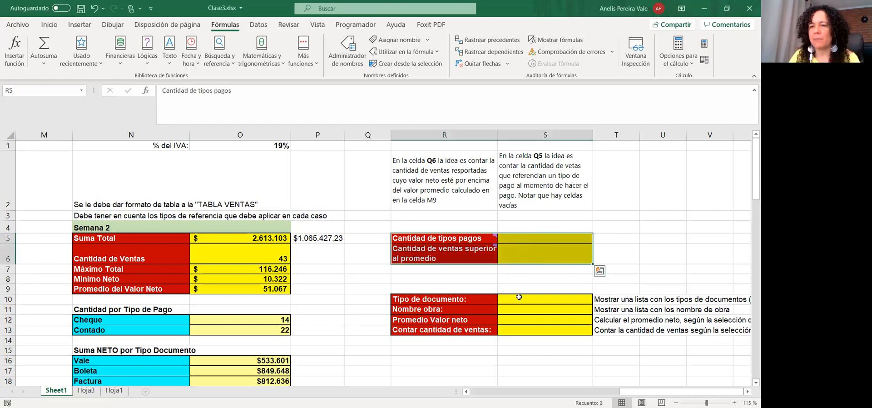
left_click(512, 267)
mouse_move(441, 245)
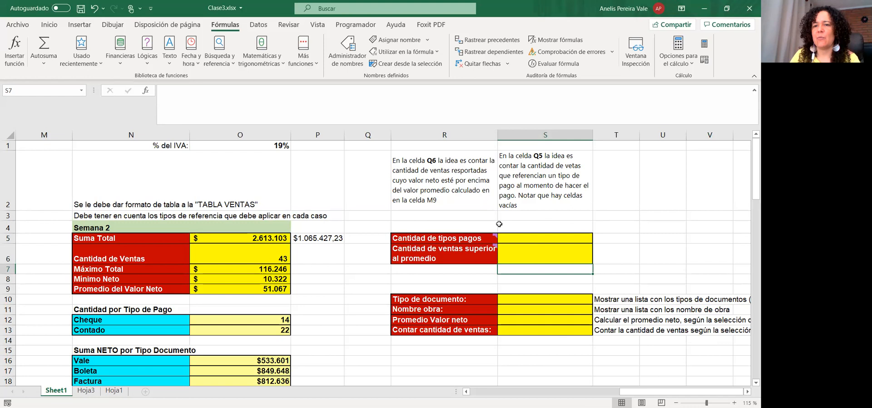
left_click(539, 243)
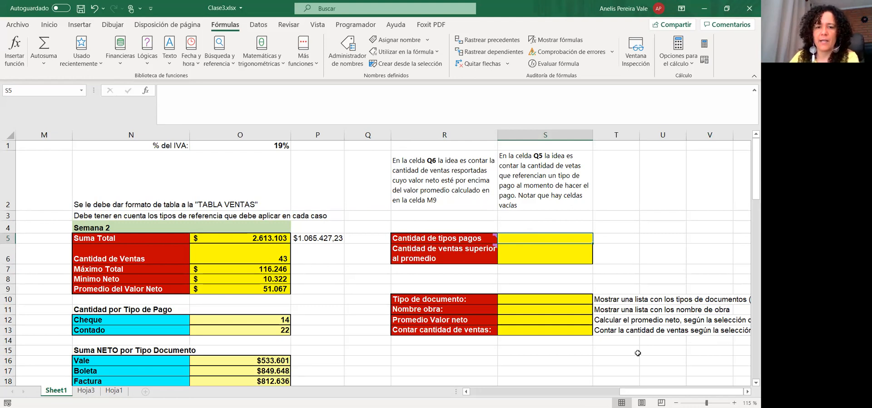
scroll(638, 353, "left", 4)
Delete the empty column M
left_click(370, 132)
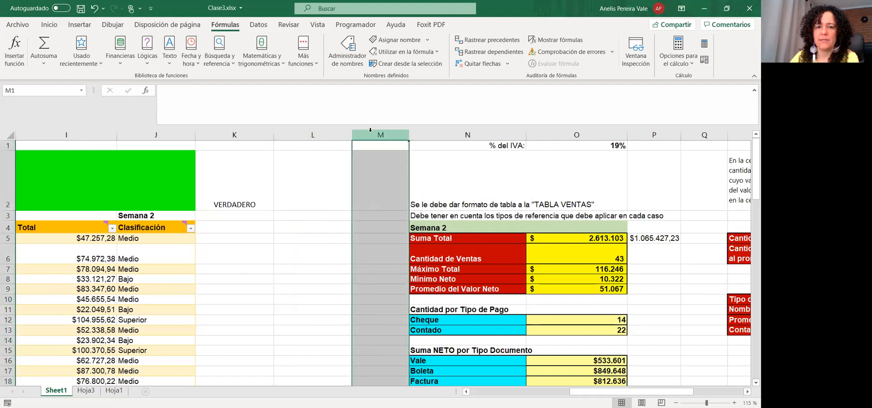
right_click(370, 131)
left_click(391, 229)
Review the payment-type count task and the Promedio del Valor Neto formula =PROMEDIO(G5:G47)
left_click(611, 350)
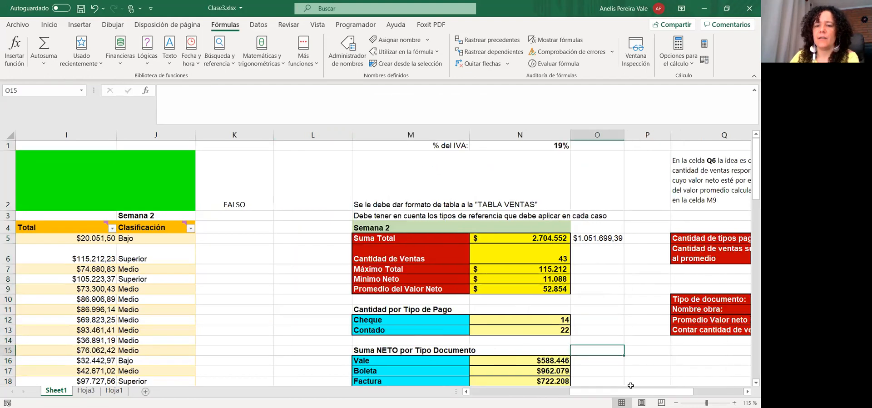
scroll(631, 381, "right", 4)
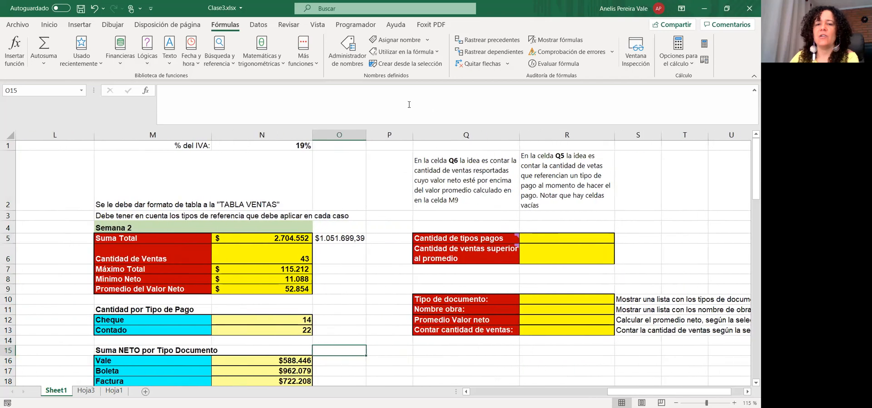
left_click(436, 241)
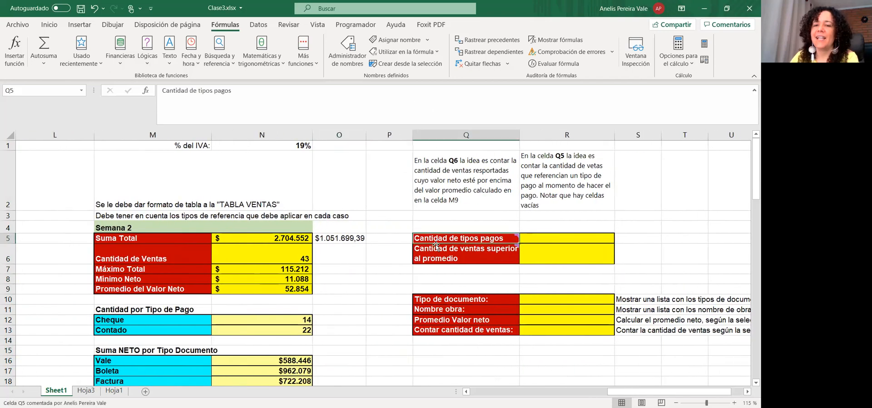
mouse_move(437, 245)
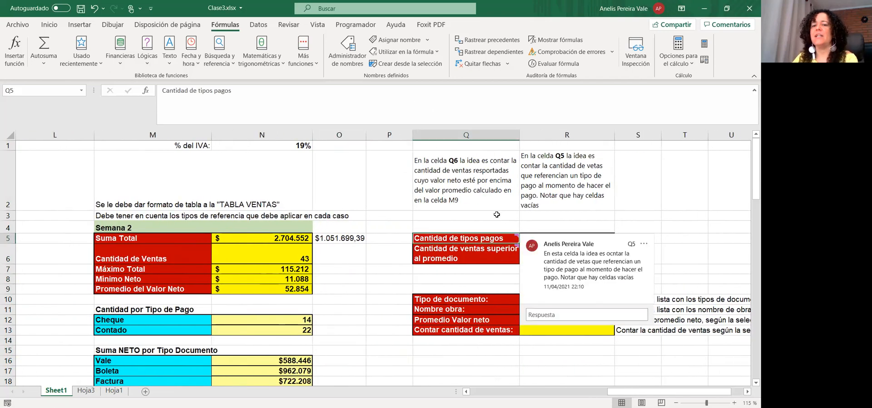
left_click(480, 215)
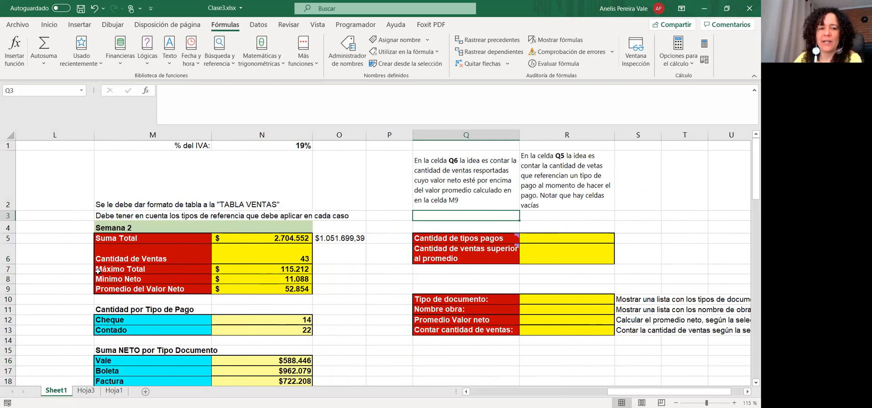
left_click(218, 291)
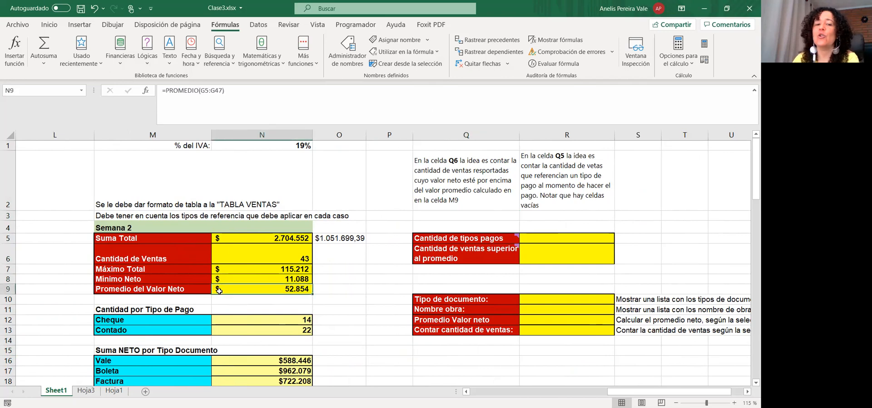
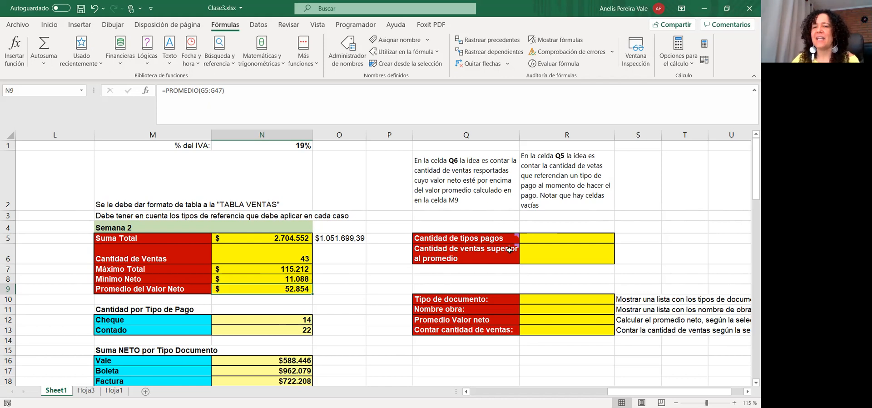
Scroll back left to show columns A–L with the Neto, IVA and Total columns
mouse_move(510, 249)
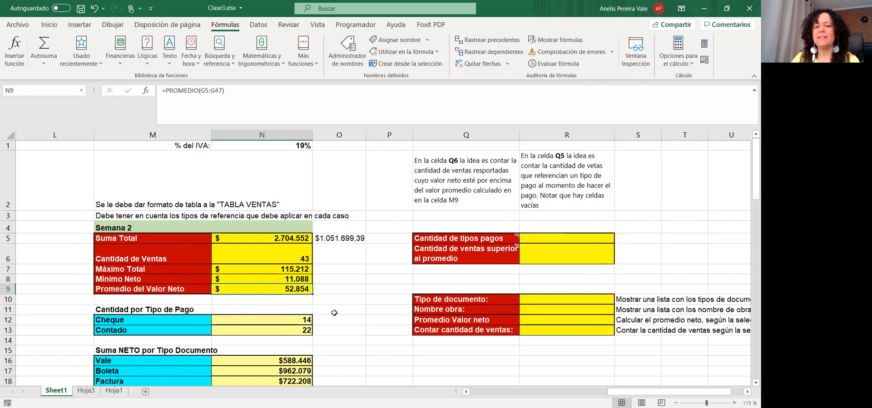
left_click_drag(641, 393, 640, 393)
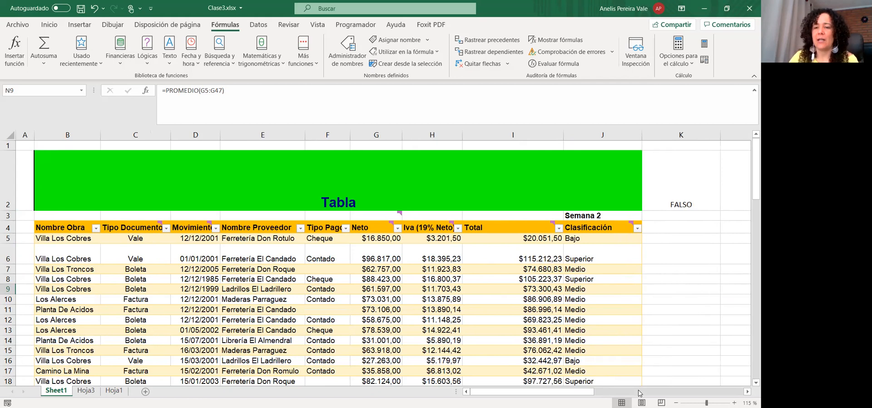
left_click(665, 307)
left_click_drag(575, 391, 650, 384)
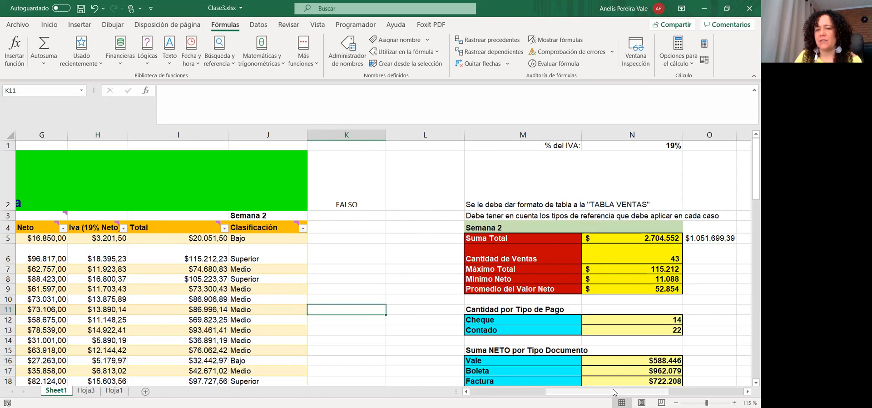
left_click_drag(613, 392, 576, 392)
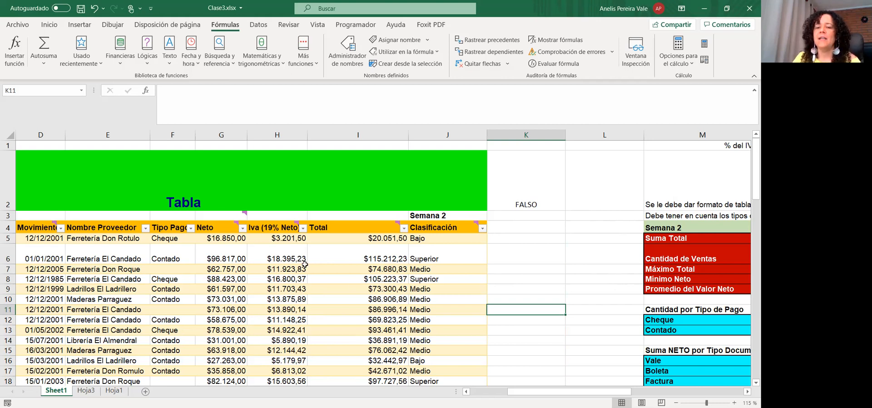
left_click_drag(525, 392, 587, 385)
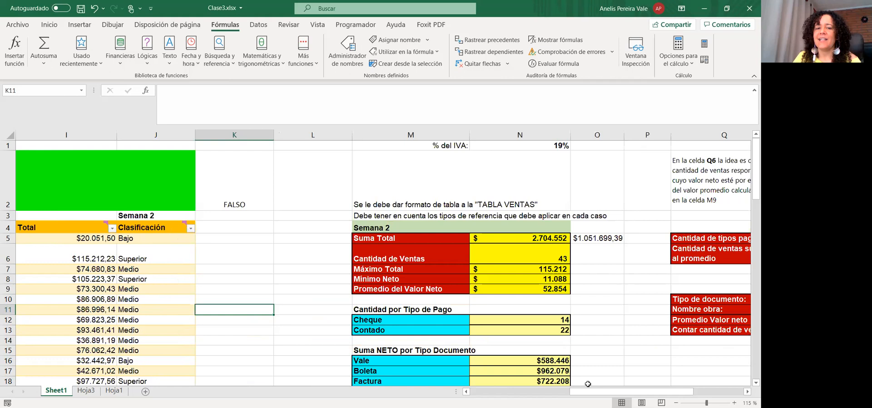
left_click(519, 289)
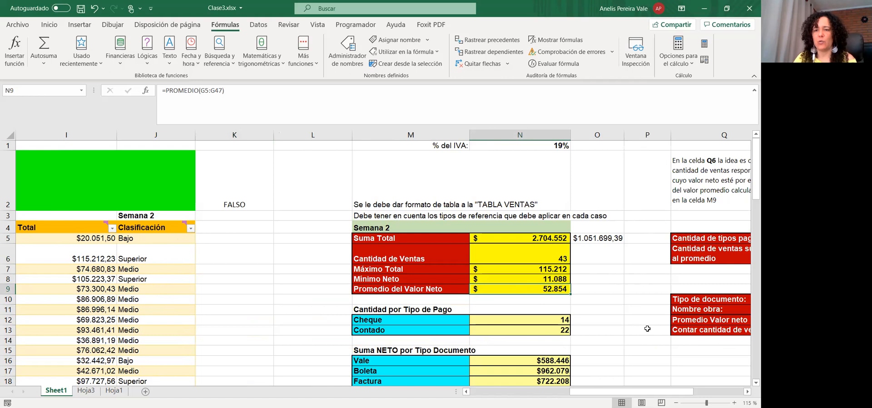
left_click_drag(635, 392, 660, 385)
left_click(641, 240)
left_click(187, 106)
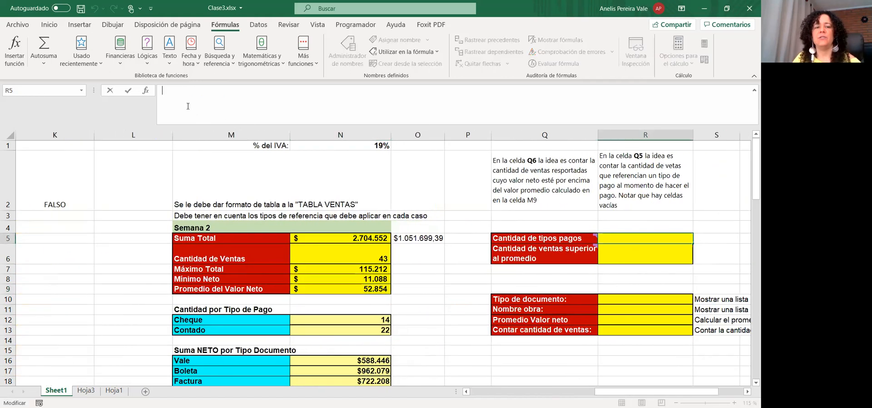
type("=")
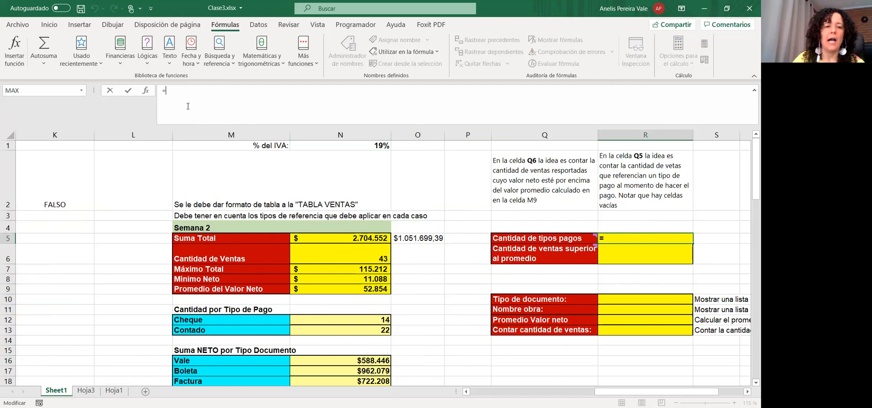
type("contar")
left_click(192, 155)
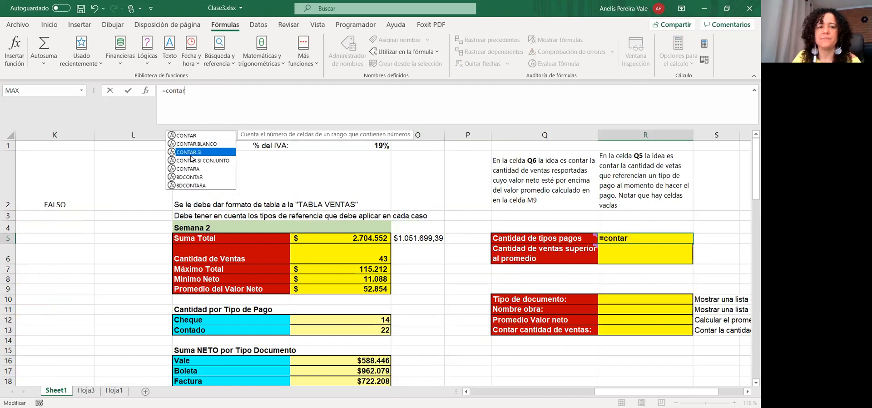
key("Tab")
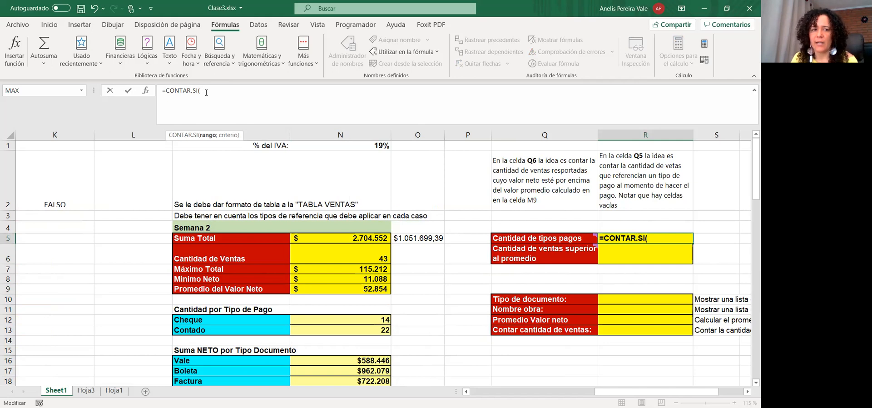
key("Escape")
left_click(618, 252)
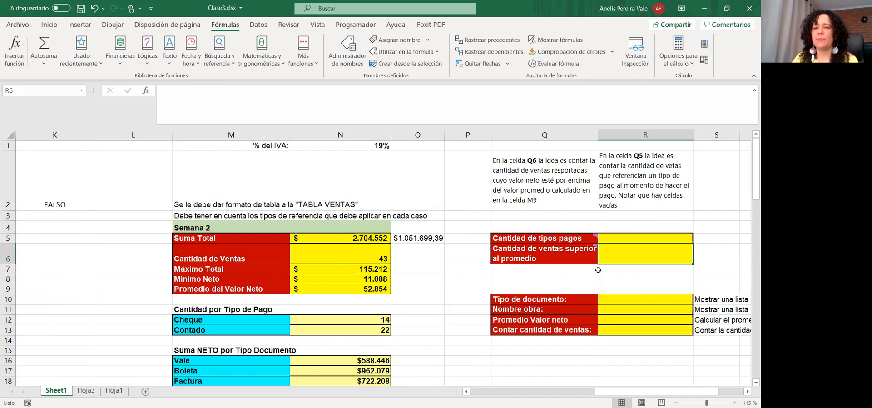
In R6 start =CONTAR.SI( over the Neto range from G5 down to the column's end
left_click(209, 110)
type("=")
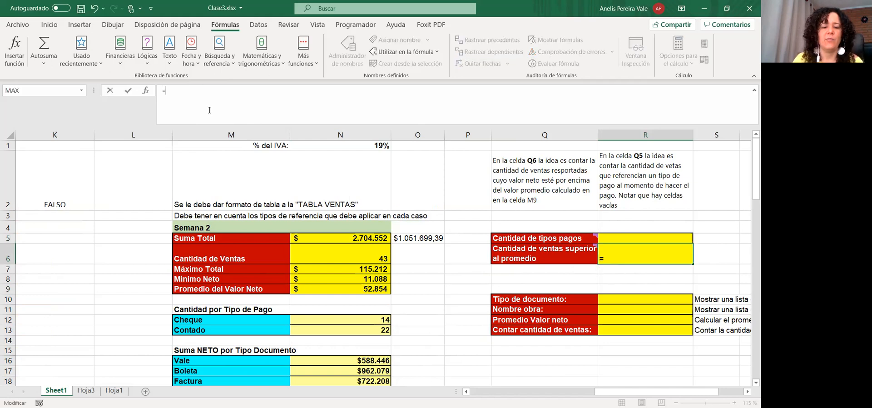
type("contr")
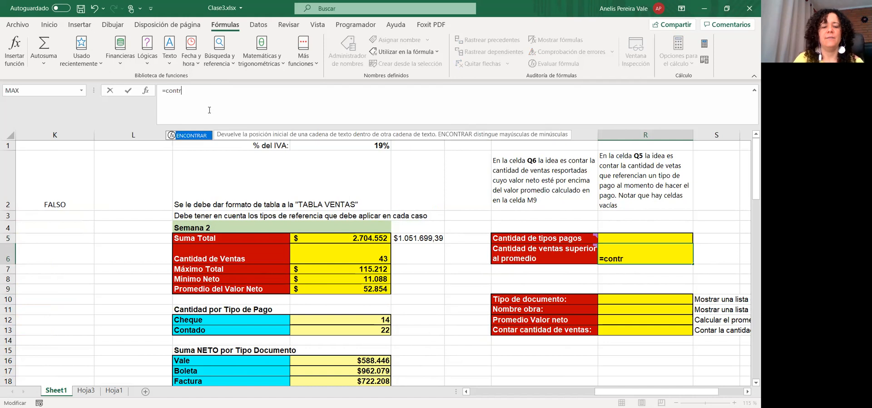
key("BackSpace")
type("a")
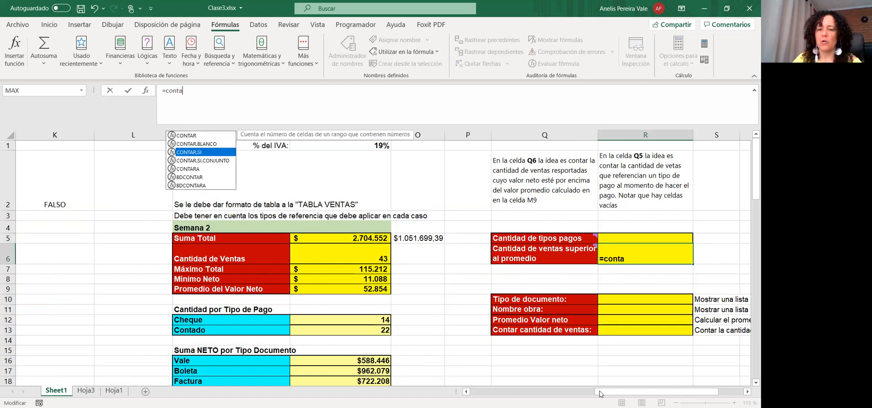
key("Tab")
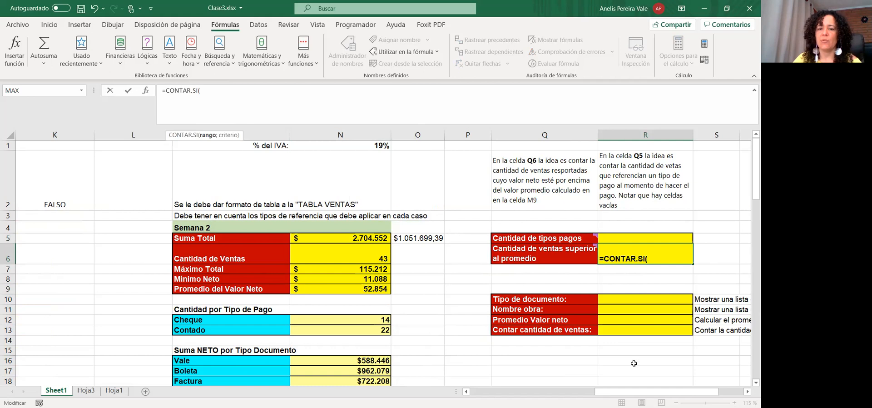
scroll(284, 238, "left", 5)
left_click(284, 238)
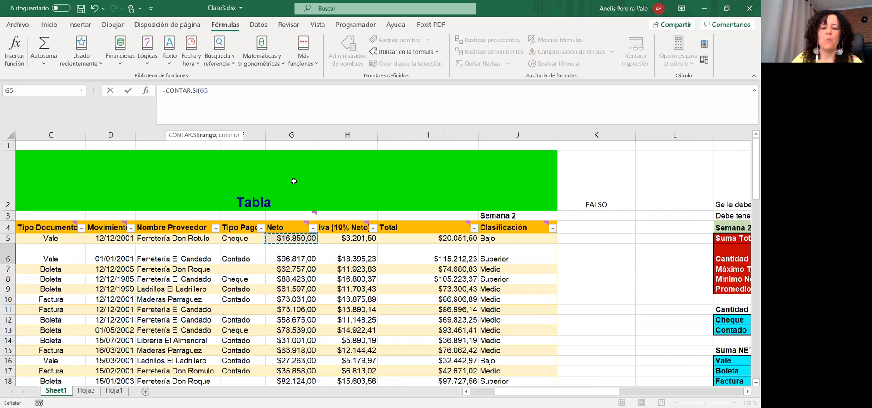
key("ctrl+shift+Down")
type(";")
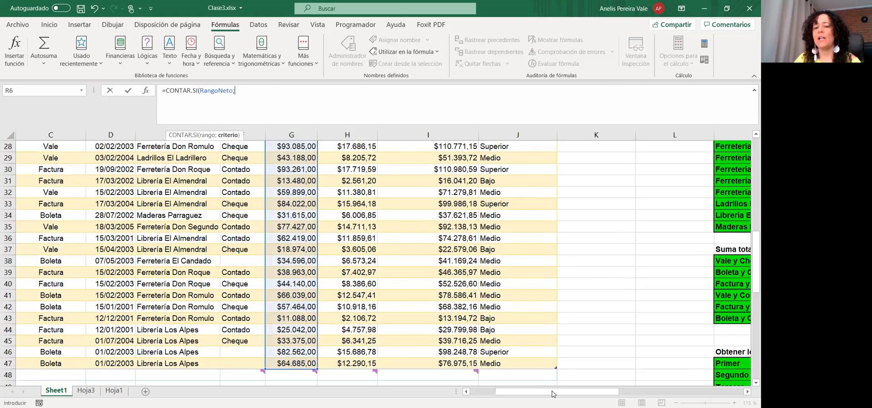
Add a ">=" criterion and commit the count formula, which returns 0
left_click_drag(598, 391, 643, 381)
scroll(379, 227, "up", 6)
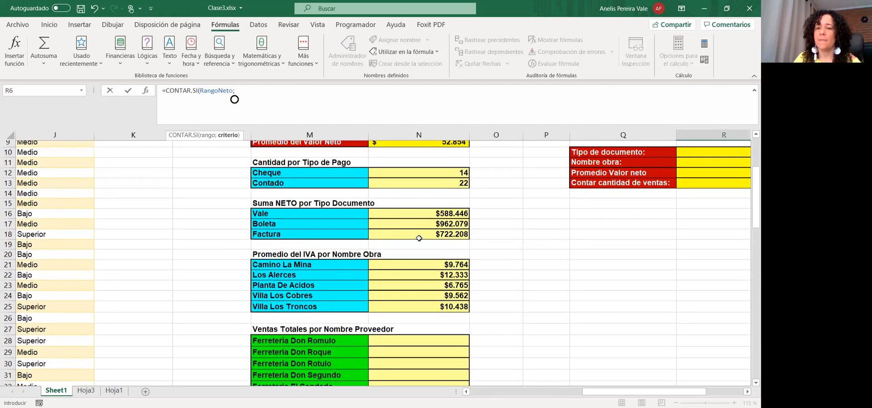
scroll(419, 238, "up", 3)
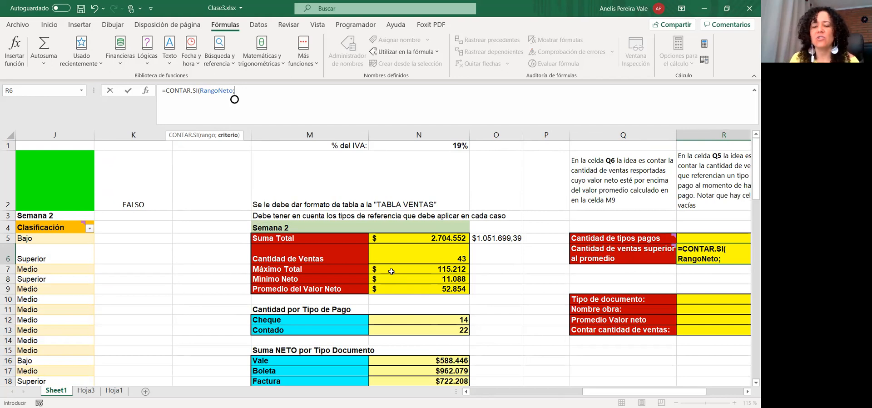
type("\"\"")
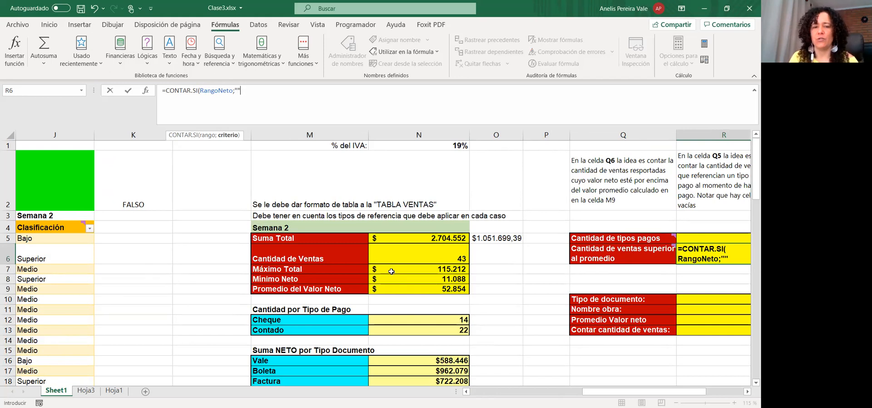
left_click(249, 86)
type(">=")
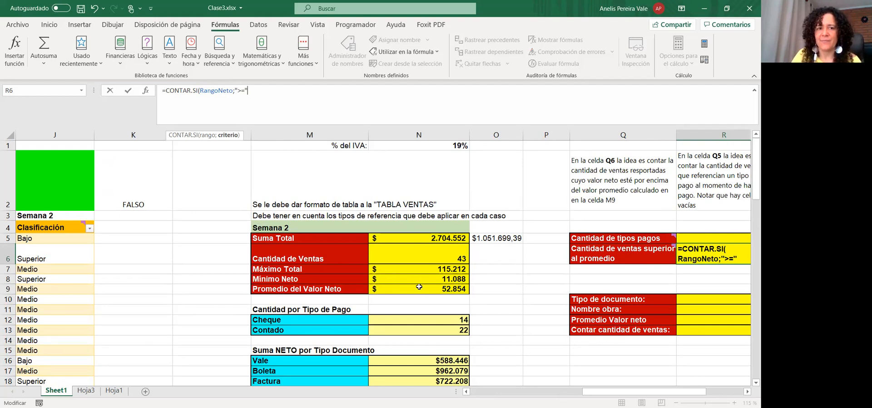
key("ctrl+Return")
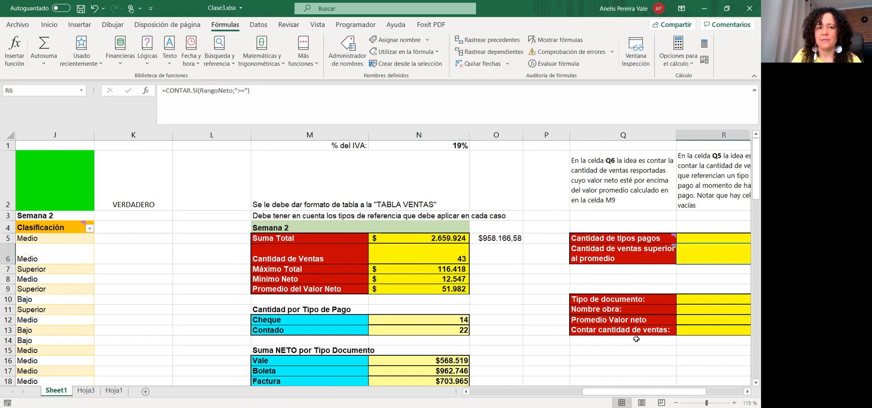
left_click(249, 91)
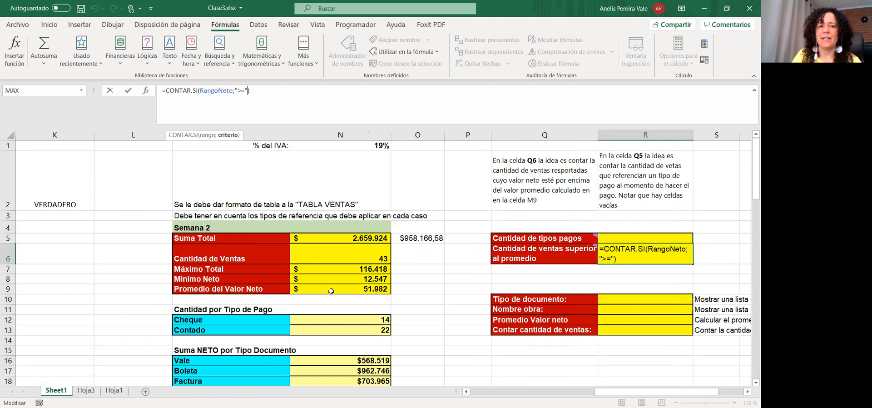
key("ctrl+Return")
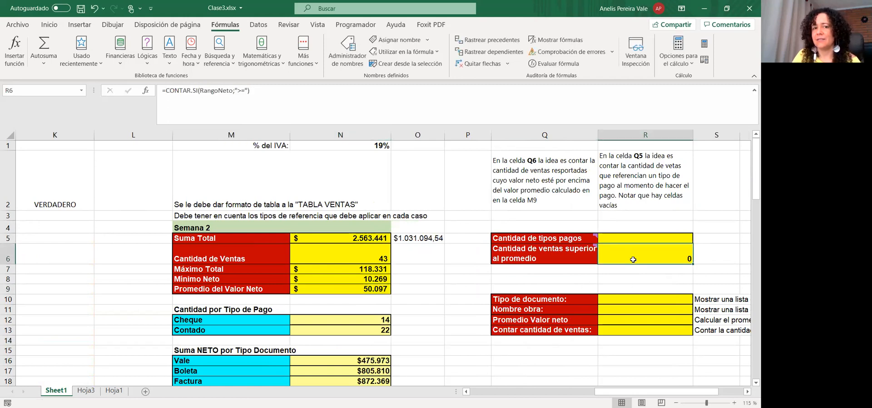
Append N9 to the criterion, giving =CONTAR.SI(RangoNeto;">="N9), which Excel flags
left_click(248, 91)
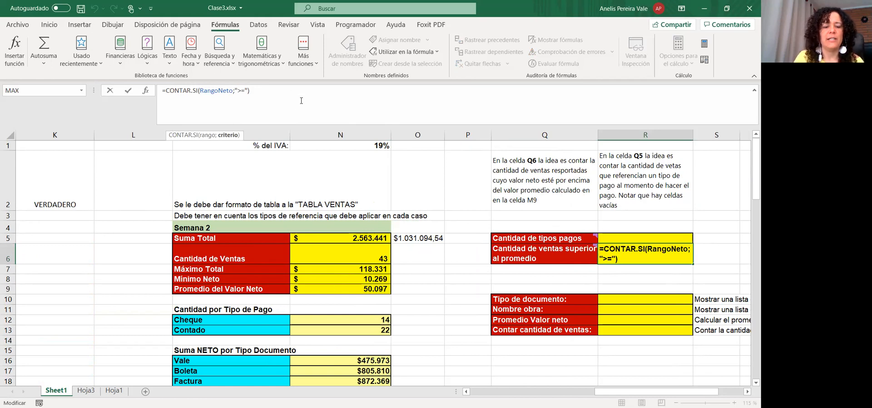
type("N9")
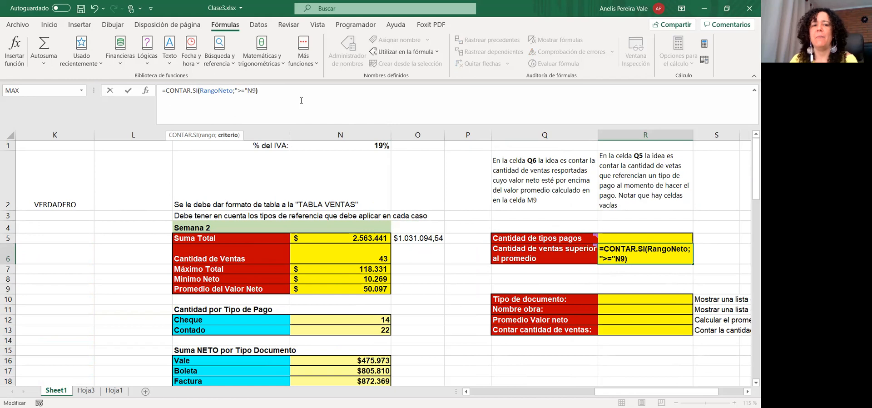
key("Return")
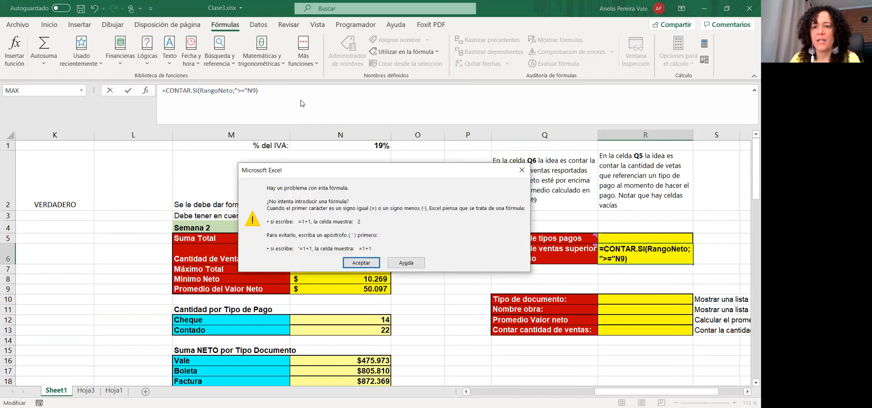
Dismiss the error and insert & before N9 so =CONTAR.SI(RangoNeto;">="&N9) returns 24
key("Return")
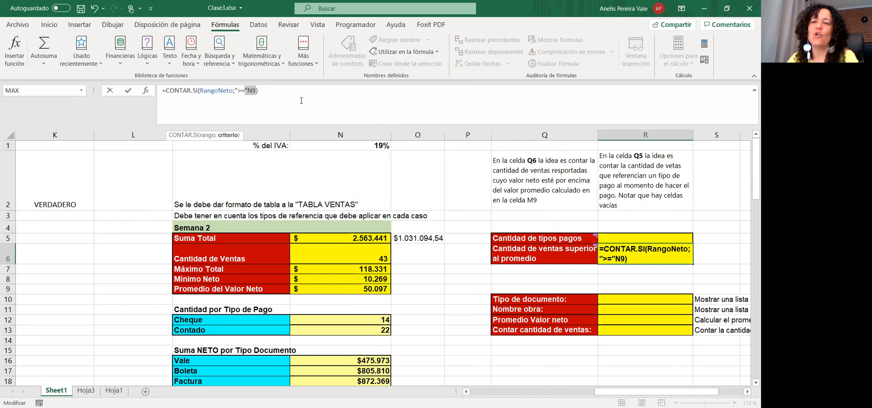
left_click(248, 91)
mouse_move(249, 90)
left_mouse_down()
mouse_move(235, 91)
mouse_move(256, 91)
left_mouse_up()
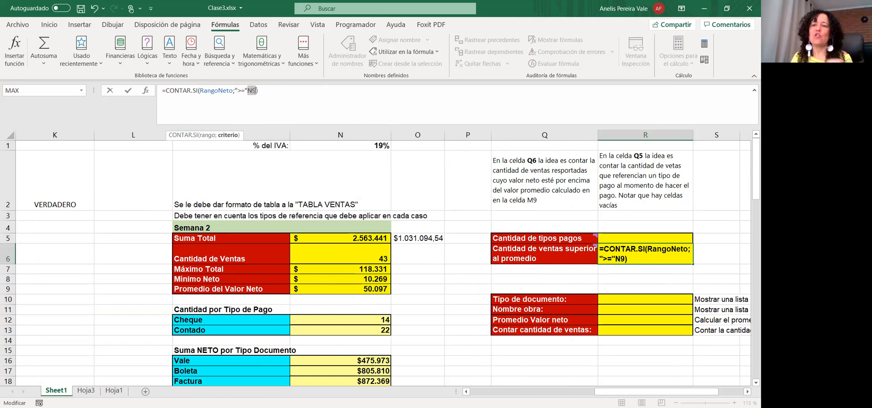
key("Left")
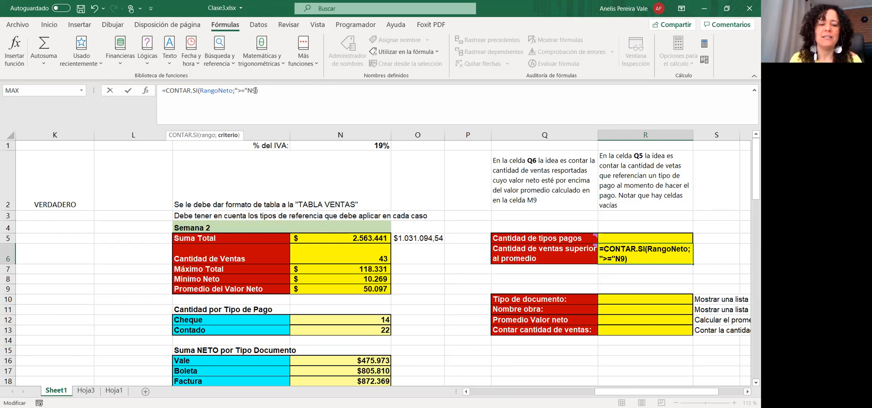
type("&")
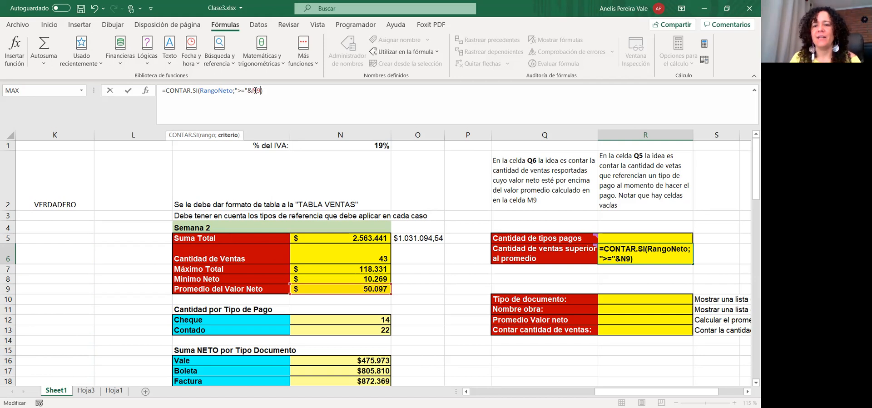
key("Return")
left_click(637, 248)
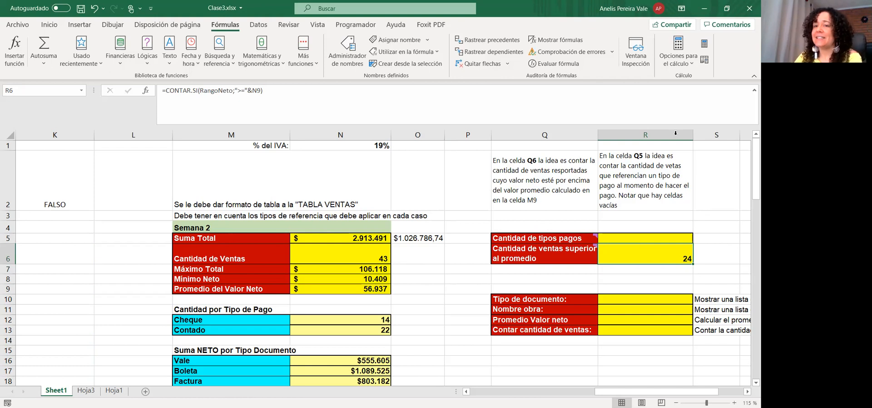
Copy R6's CONTAR.SI formula text and paste it into S6
left_click(710, 250)
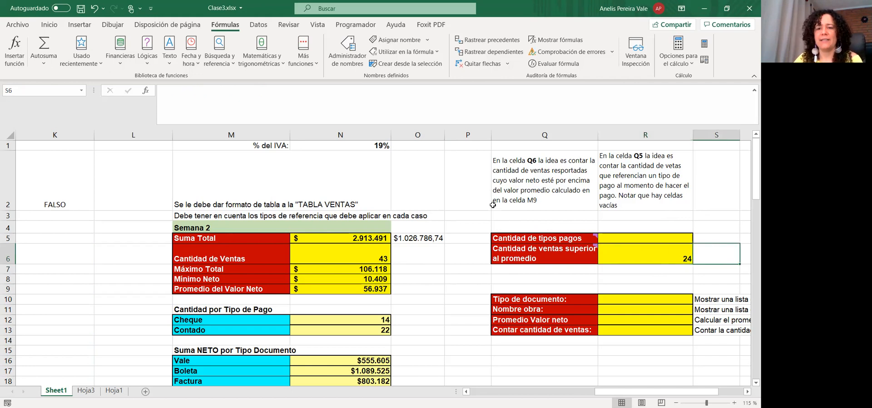
double_click(623, 250)
left_click_drag(264, 90, 94, 107)
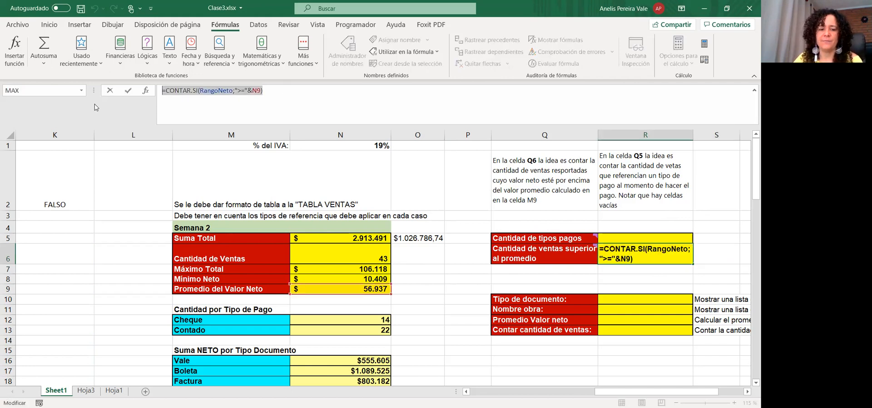
key("ctrl+c")
key("Tab")
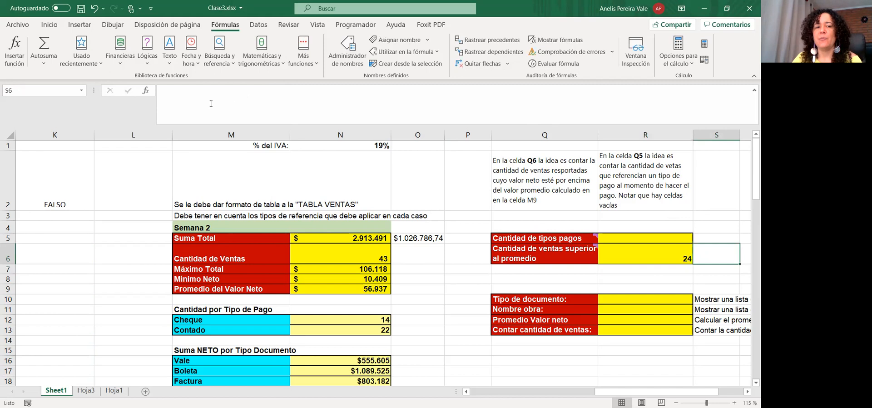
key("ctrl+v")
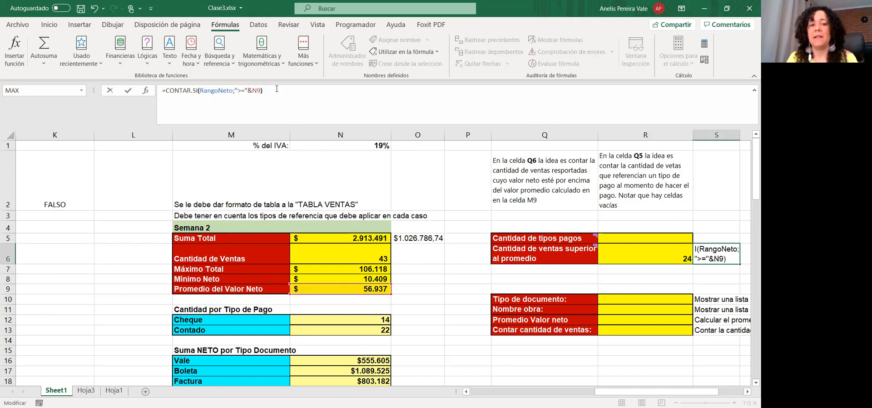
Replace S6's criterion with ">=20000", returning 39 sales
key("Left")
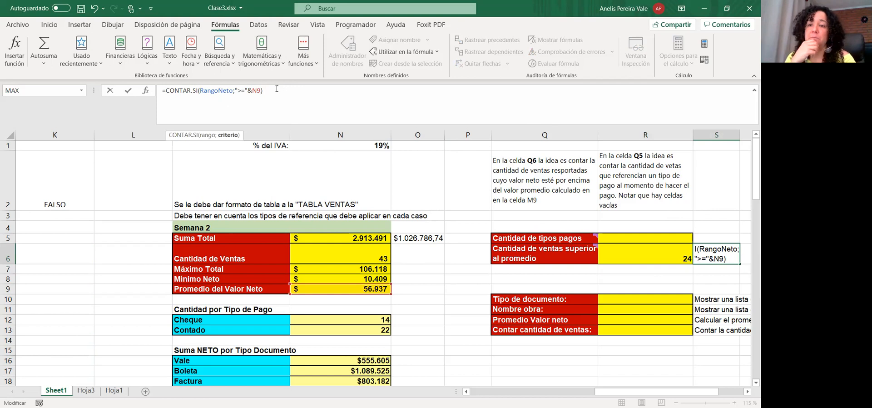
key("shift+Left")
key("shift+Left")
key("shift+Left")
key("shift+Left")
key("shift+Left")
key("shift+Left")
key("shift+Left")
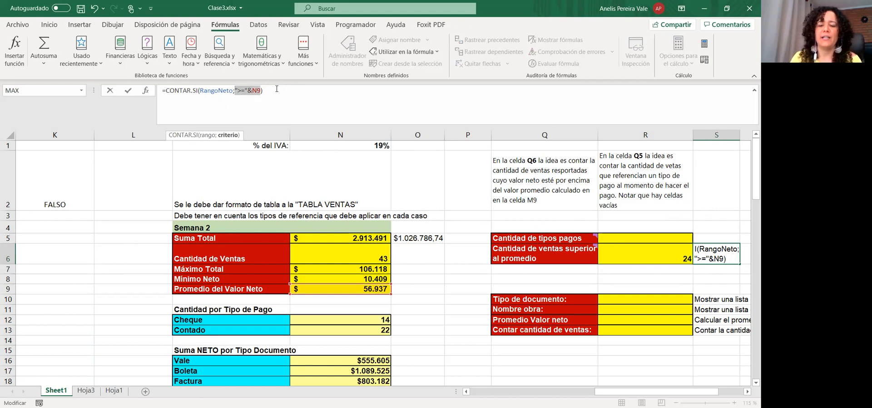
type("\"\"")
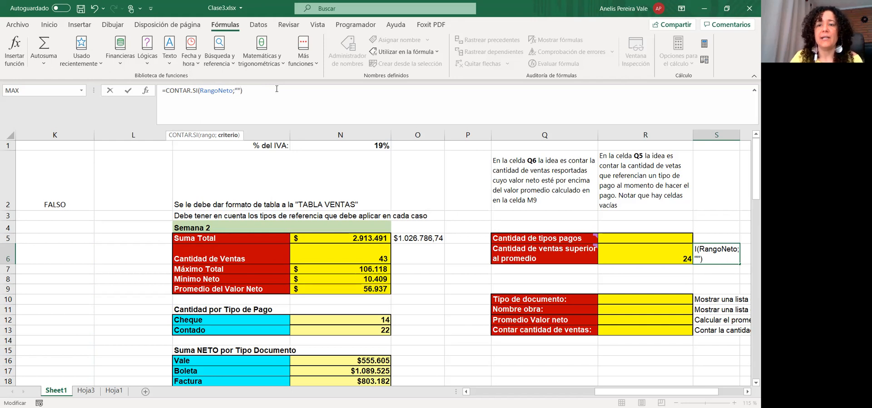
key("Left")
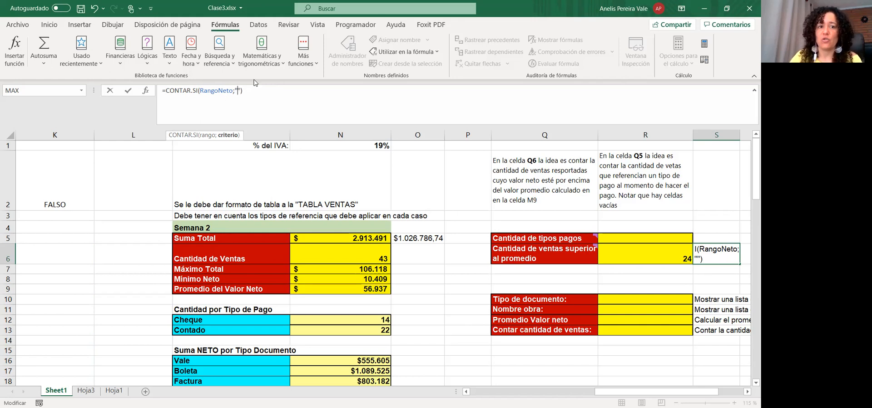
type(">")
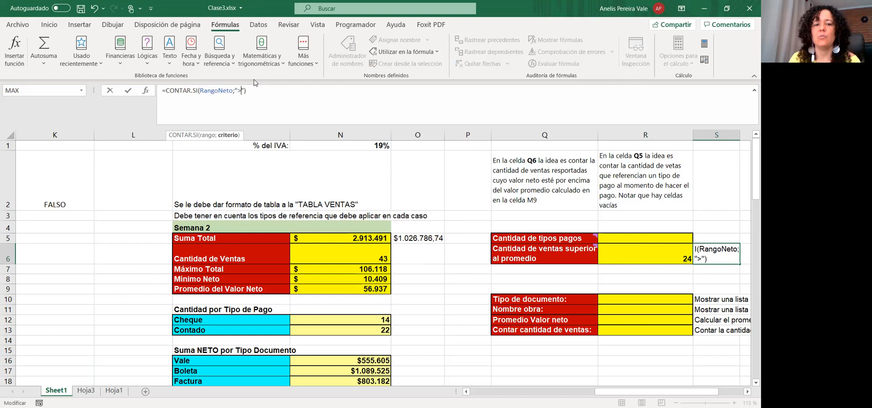
type("=2000")
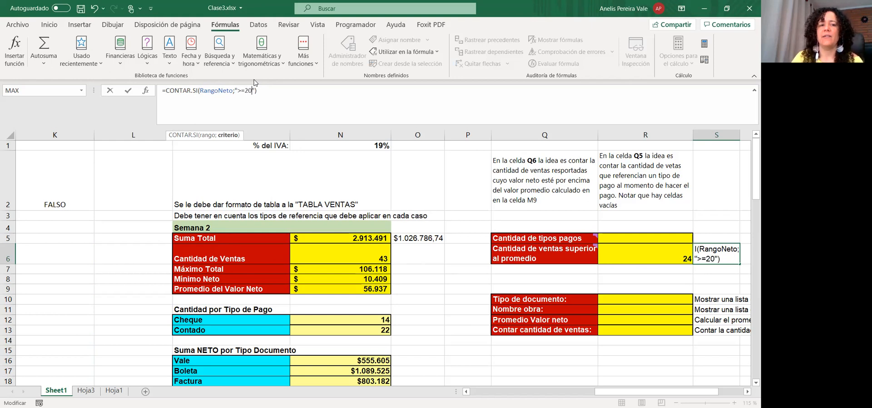
type("0")
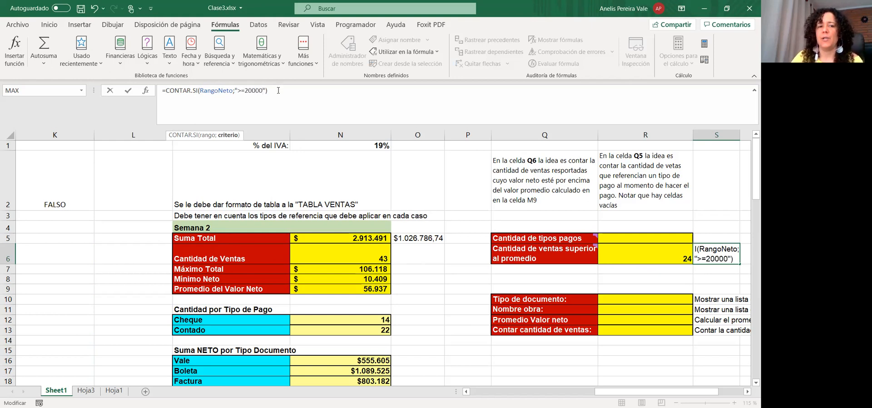
key("Return")
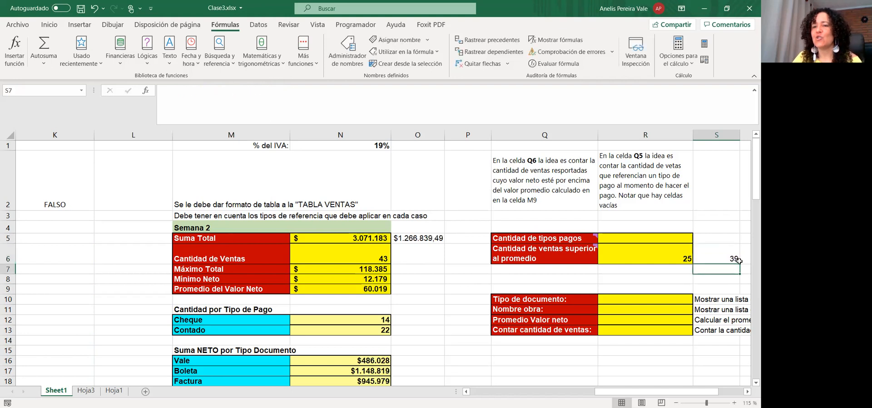
key("Up")
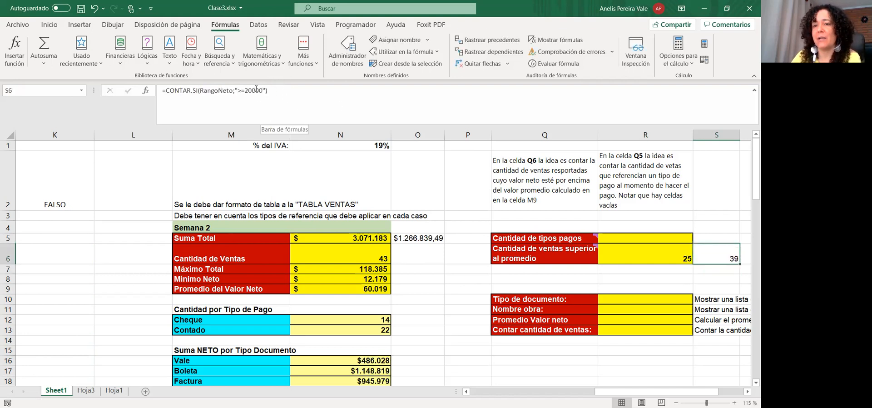
left_click_drag(263, 91, 245, 91)
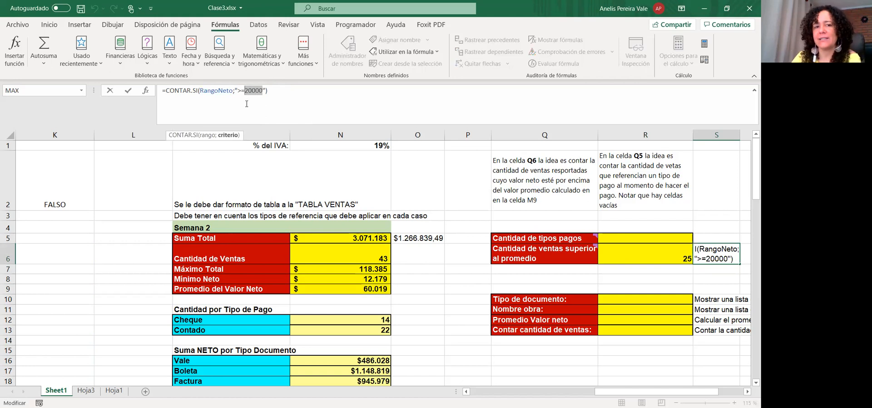
Keep S6's 20000 count, recommit R6 unchanged at 25, and select the empty R5
left_click(612, 247)
left_click(264, 116)
left_click(240, 99)
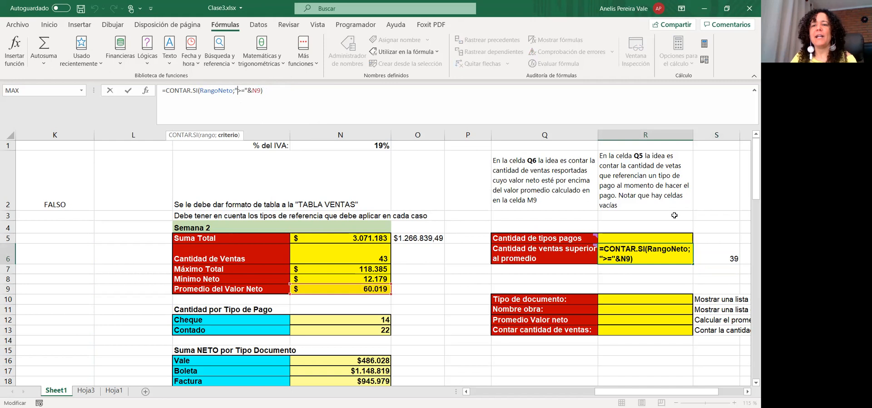
key("ctrl+Return")
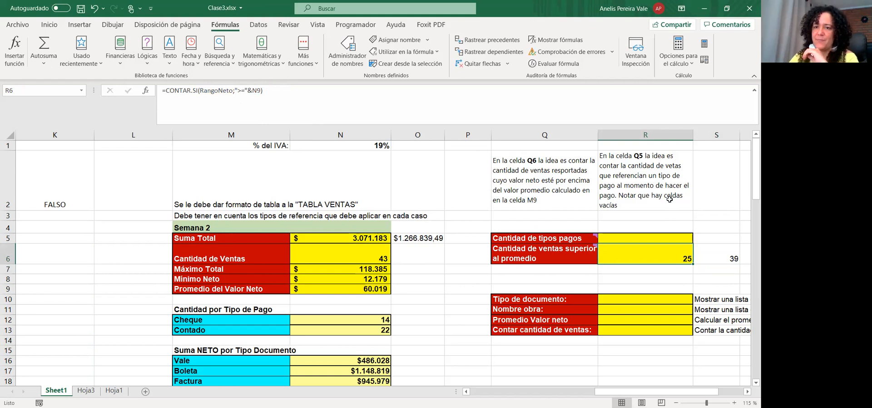
left_click(651, 239)
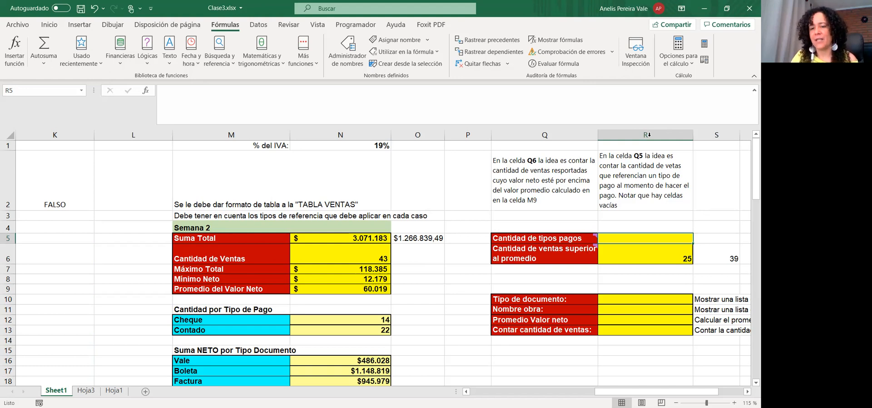
Inspect the blank Tipo Pago cells F6, F11 and F18, then return to R5
left_click(516, 391)
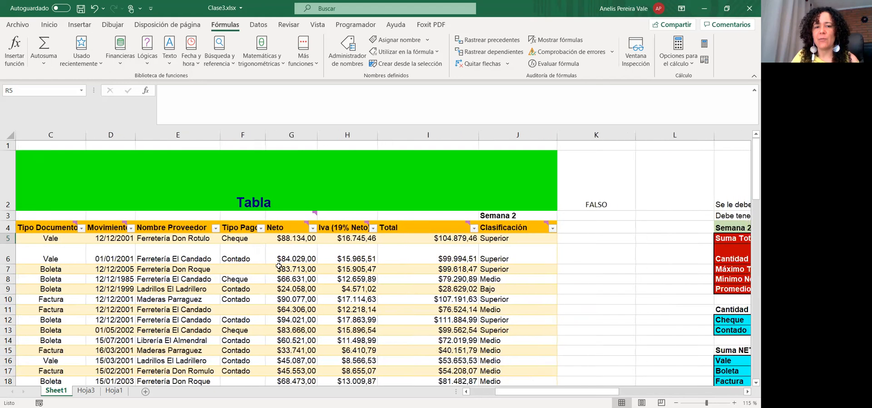
left_click(253, 247)
scroll(238, 273, "down", 2)
left_click(235, 186)
left_click(235, 257)
scroll(499, 259, "up", 2)
left_click_drag(563, 393, 661, 367)
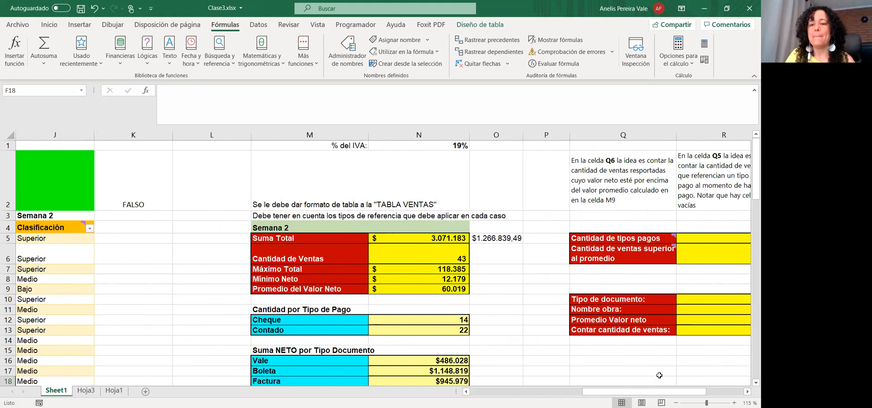
left_click_drag(653, 394, 666, 394)
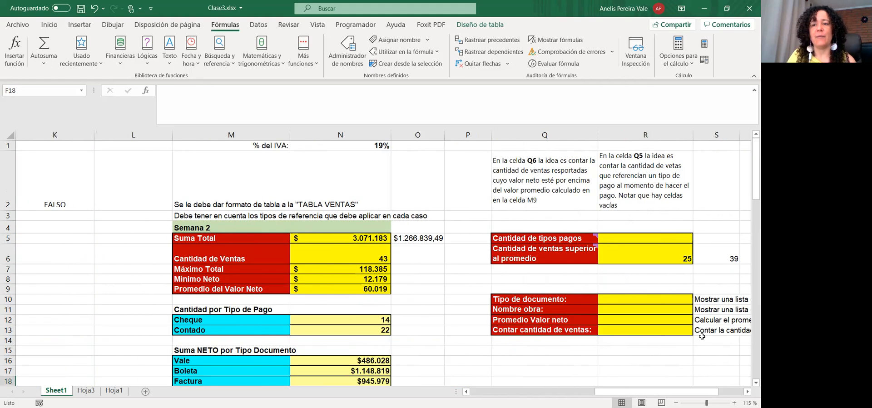
left_click(677, 239)
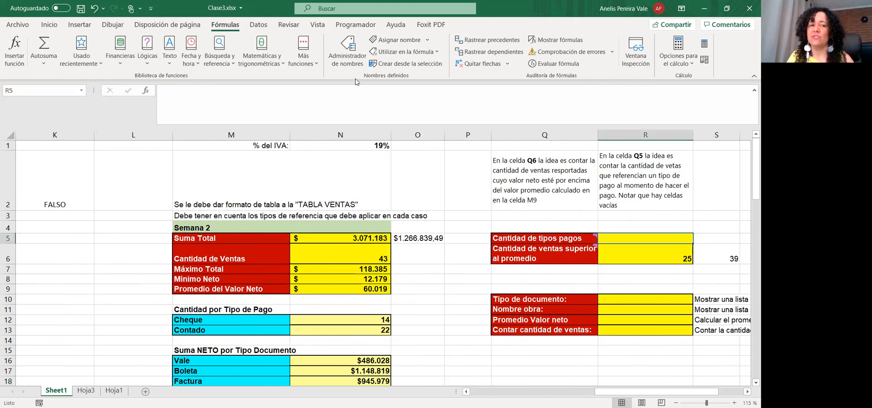
In R5 enter =CONTARA over the Tipo Pago column from F5 to its last entry
left_click(186, 103)
type("=")
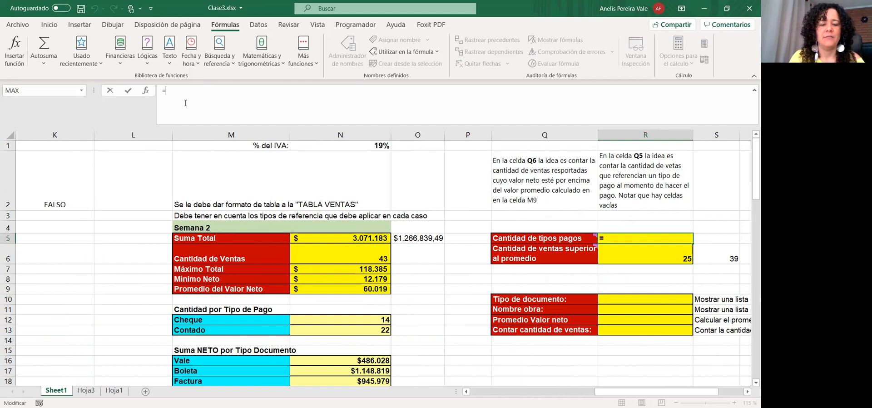
type("contar")
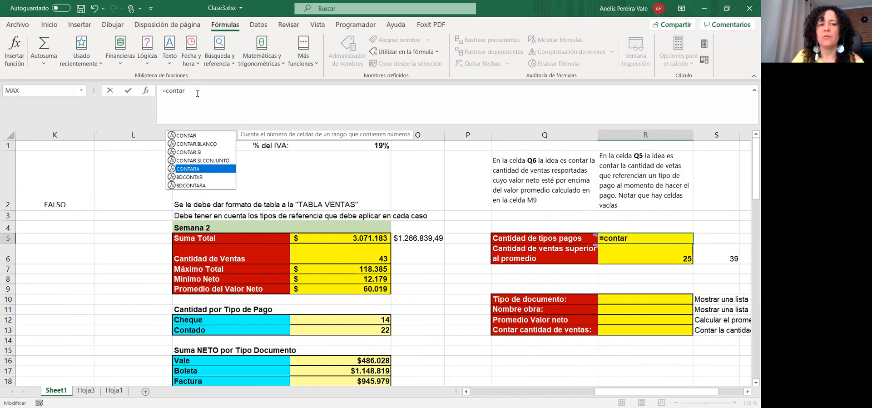
key("Tab")
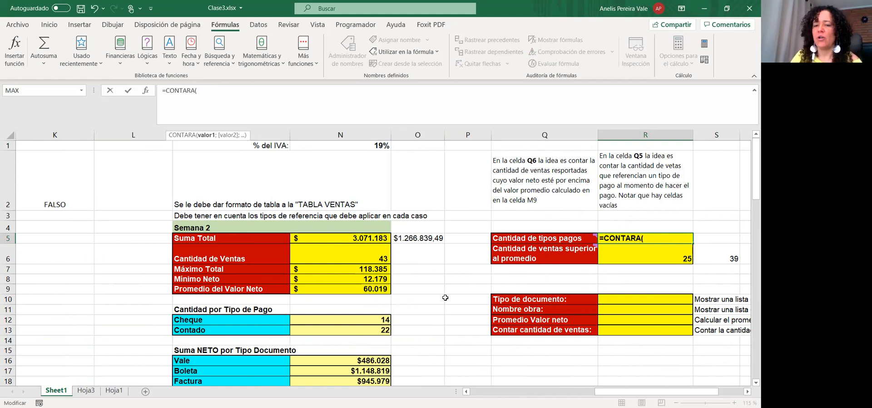
left_click_drag(609, 392, 491, 392)
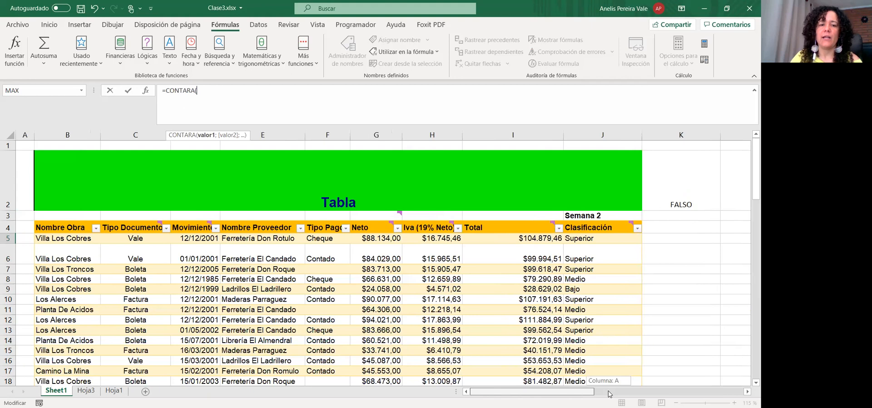
left_click(334, 238)
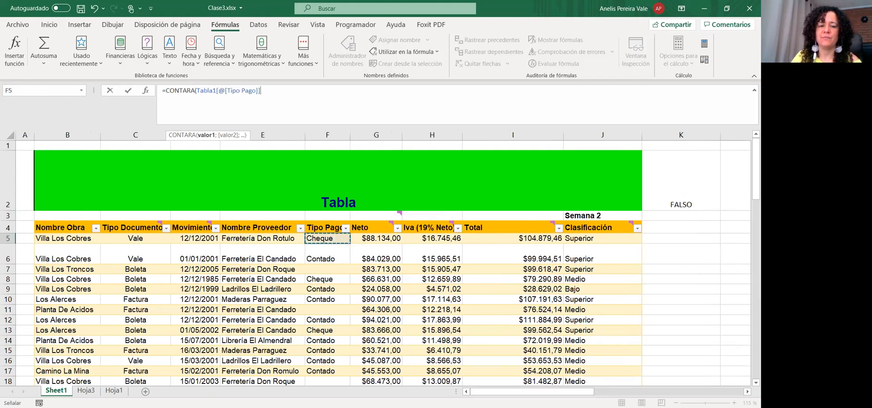
key("ctrl+shift+Down")
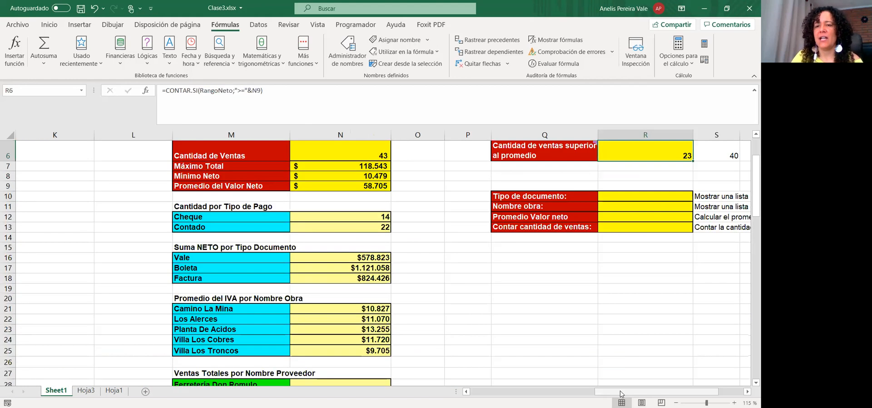
Check N6's formula =CONTAR(Tabla1[Iva (19% Neto)]), then scroll back to the sales table
left_click_drag(622, 393, 648, 382)
scroll(513, 218, "up", 2)
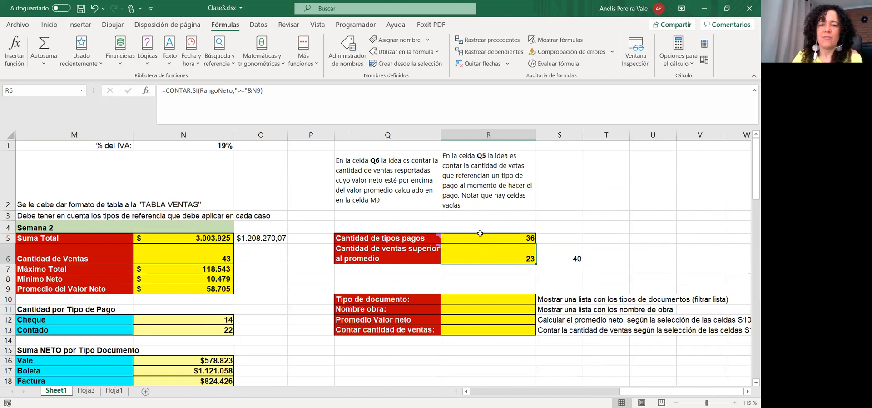
left_click(198, 255)
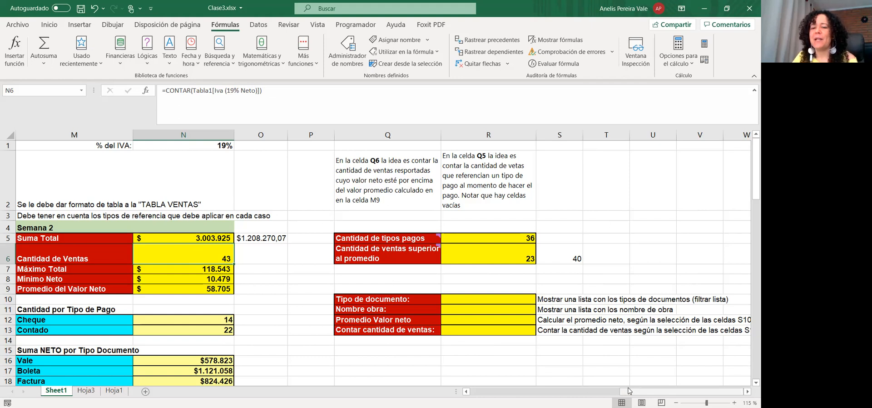
left_click_drag(632, 392, 524, 394)
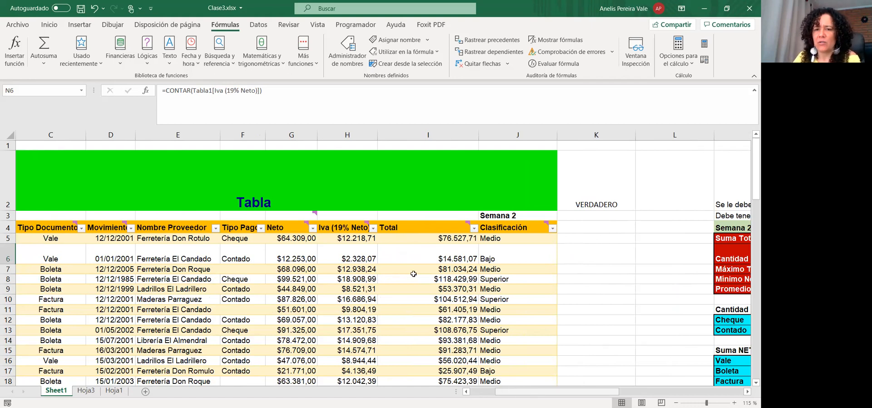
Fill the Neto, IVA, Total and Clasificación values down to row 53
scroll(413, 274, "down", 11)
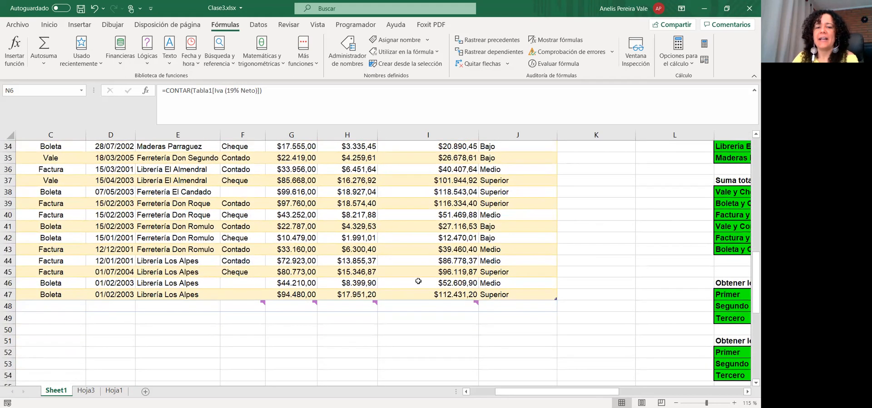
left_click(545, 296)
left_click_drag(556, 299, 545, 345)
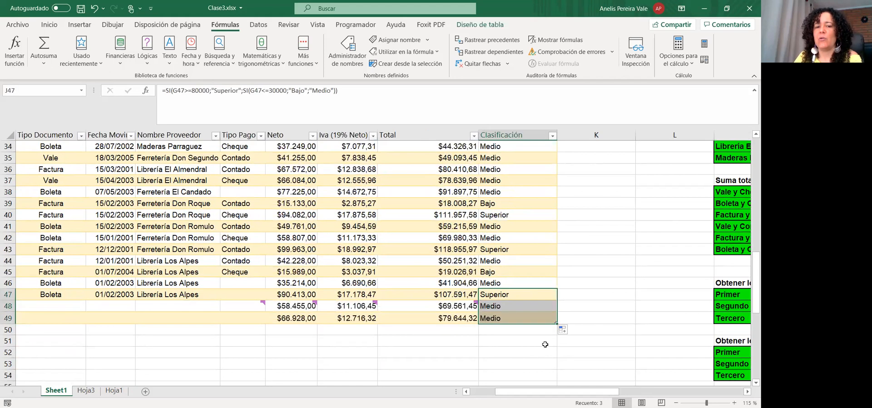
left_click(366, 304)
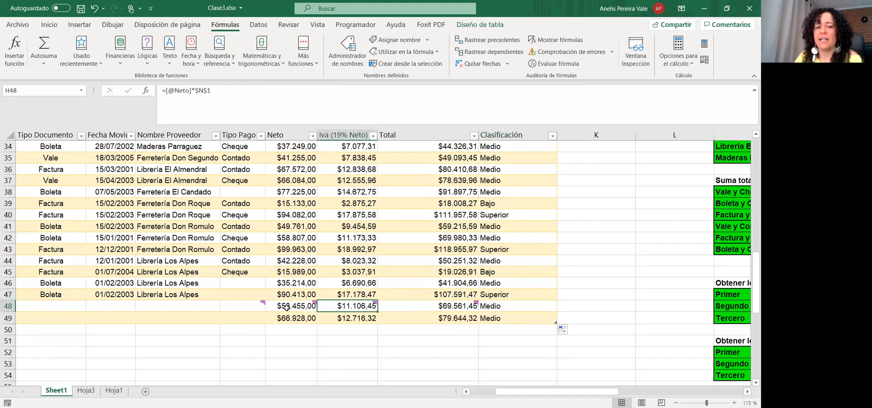
left_click_drag(286, 307, 518, 319)
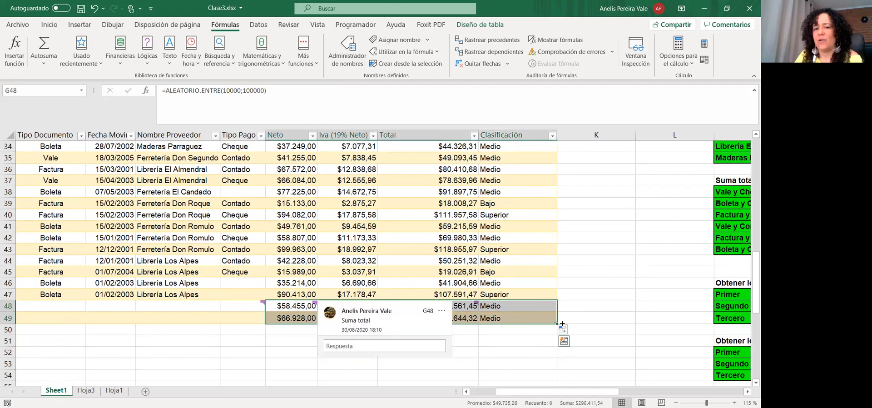
left_click_drag(557, 323, 558, 367)
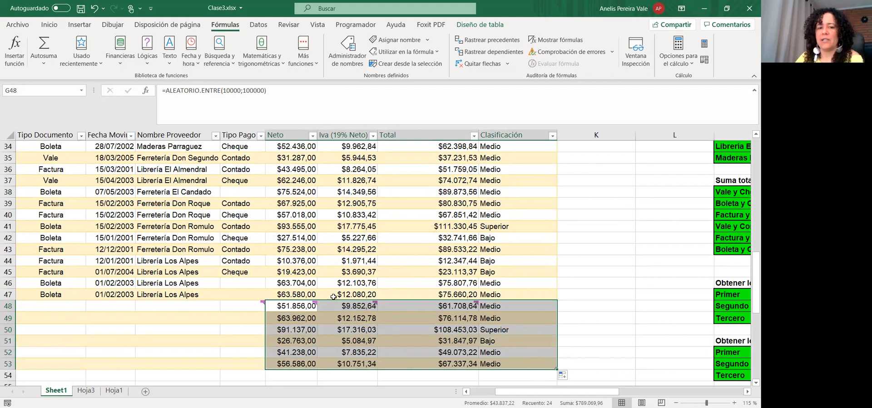
Select the new Neto values in rows 48–53 and the empty range A48:D53
left_click(306, 305)
mouse_move(305, 305)
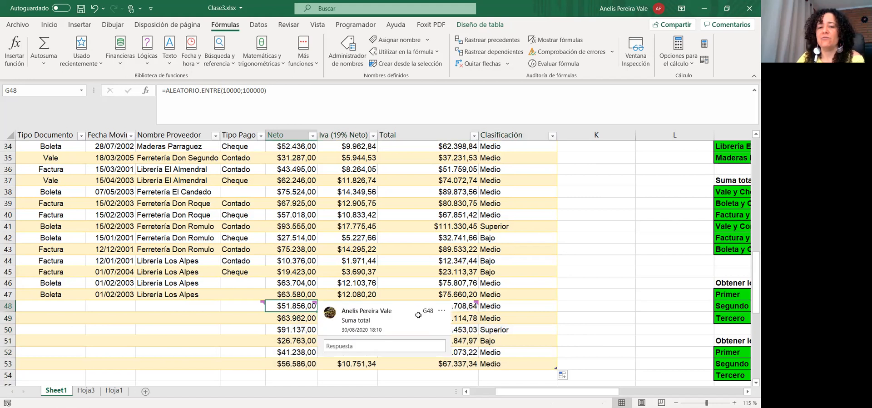
left_click_drag(418, 315, 418, 305)
left_click_drag(292, 307, 292, 366)
left_click_drag(54, 307, 246, 367)
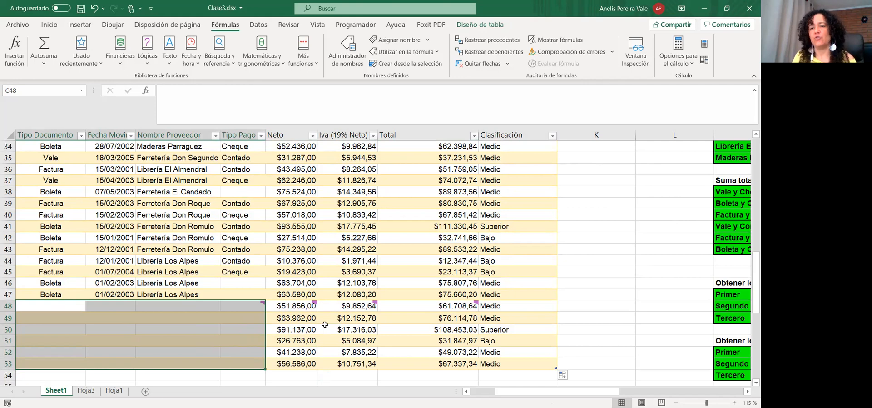
Undo the rows added below row 47 of the sales table
scroll(586, 182, "up", 7)
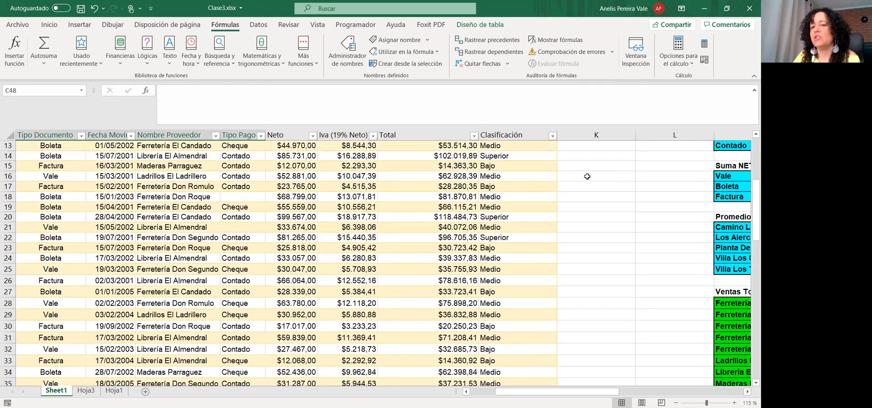
scroll(589, 251, "down", 9)
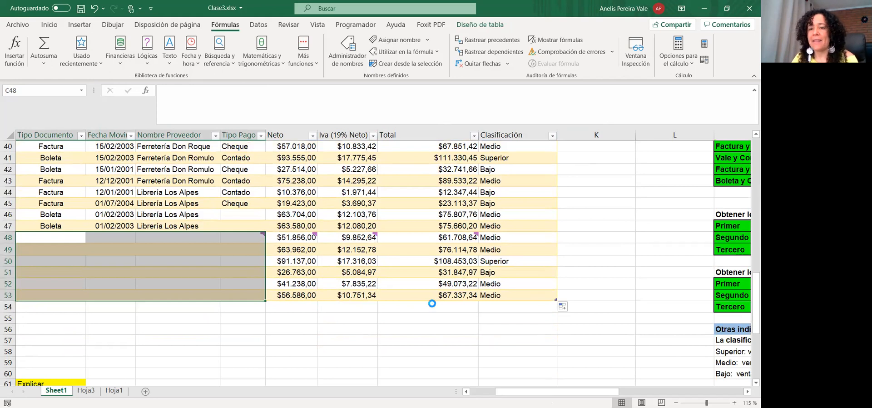
key("ctrl+z")
key("ctrl+z")
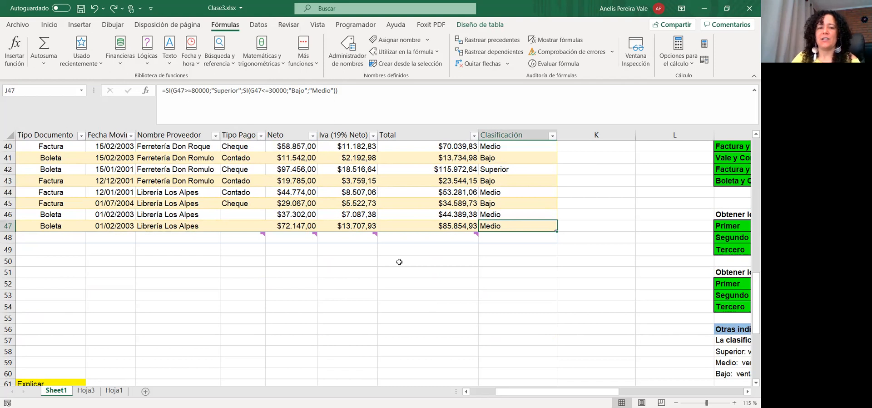
Enter a trial =SUMA(RangoNeto) formula in G48 below the table
left_click(274, 237)
left_click(177, 97)
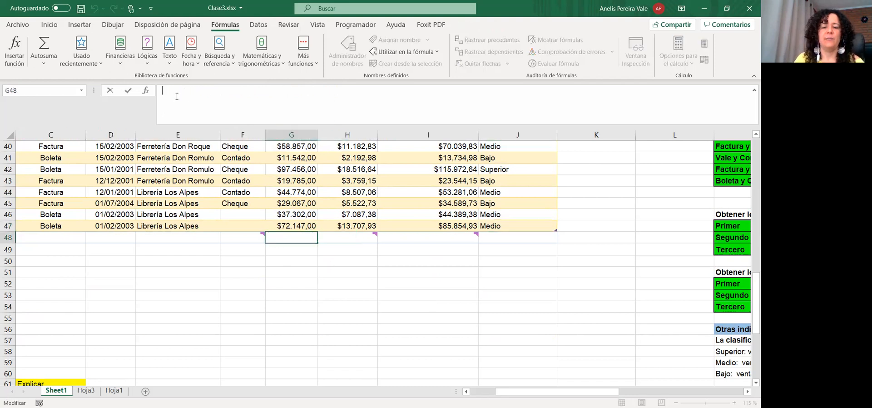
type("=")
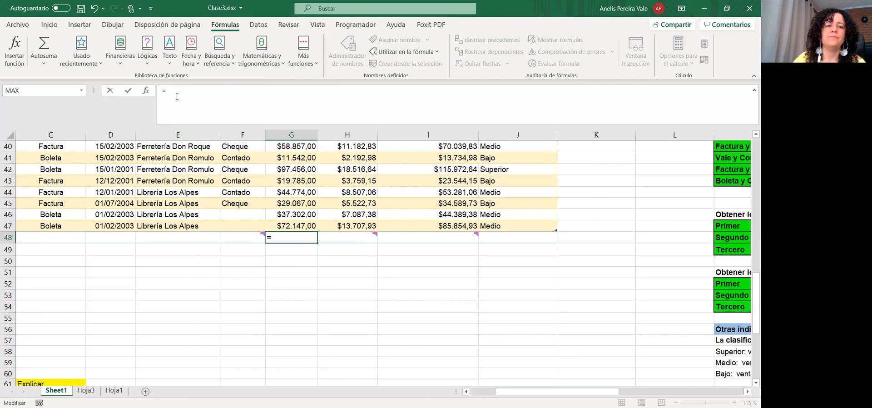
type("suma")
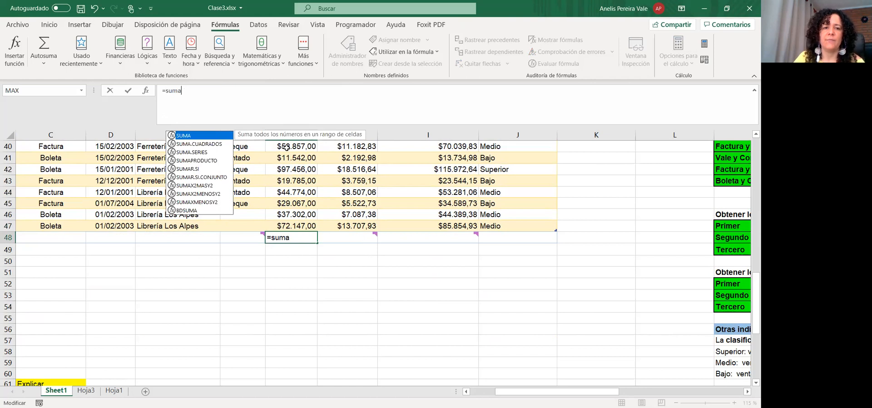
key("Tab")
type("RangoNeto")
key("Return")
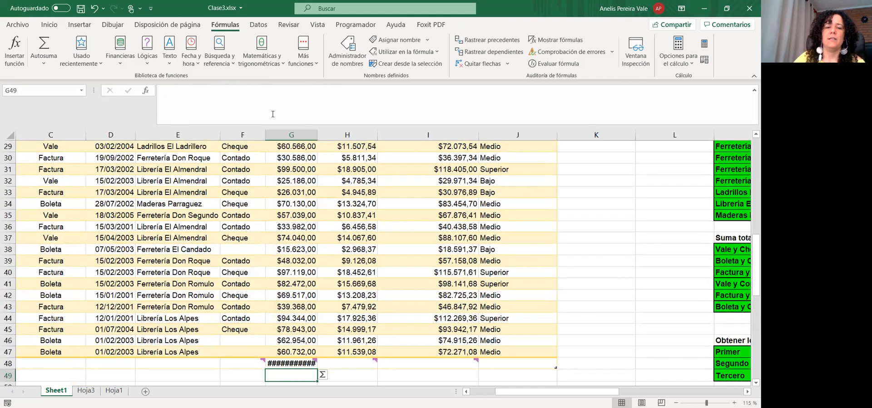
Autofit column G and stretch the table to row 49, then undo the trial changes
double_click(319, 136)
left_click(561, 247)
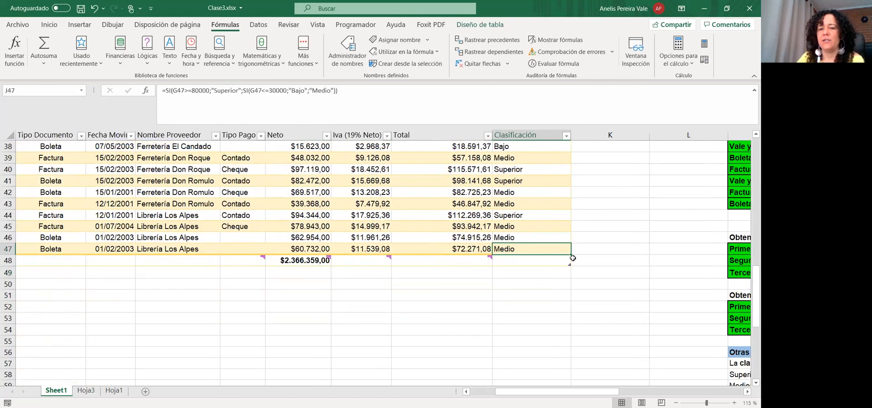
left_click(560, 271)
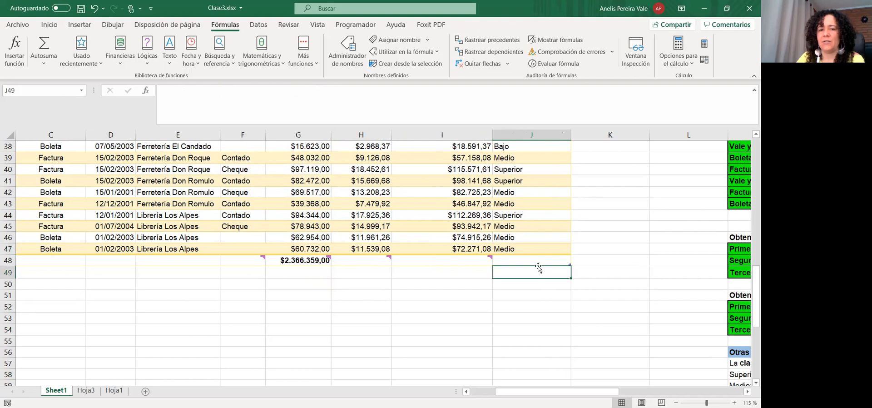
key("ctrl+z")
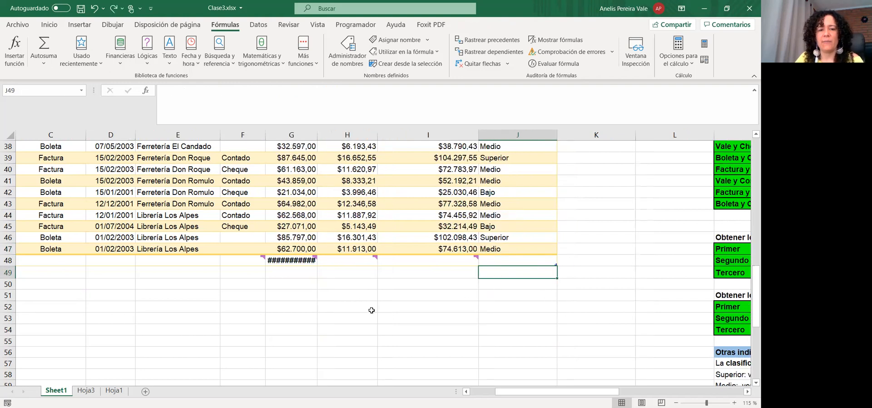
key("ctrl+z")
left_click(306, 271)
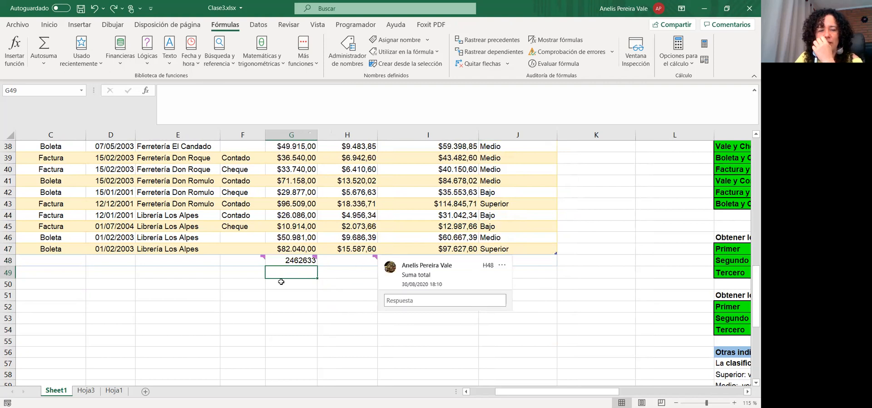
left_click(288, 263)
left_click(290, 295)
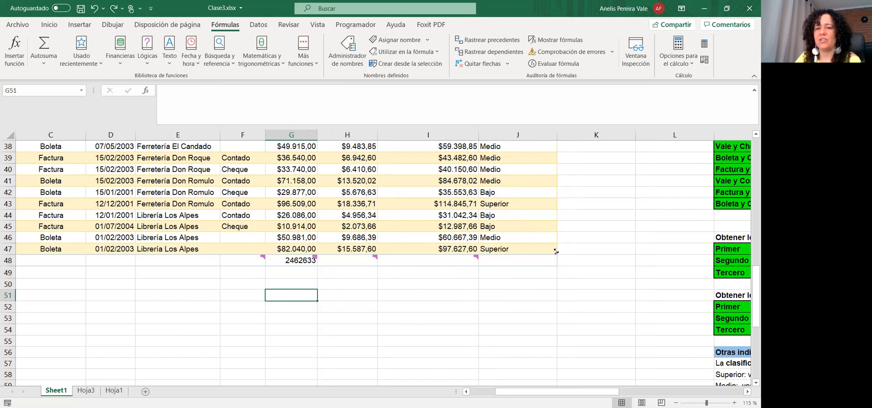
left_click_drag(557, 253, 568, 280)
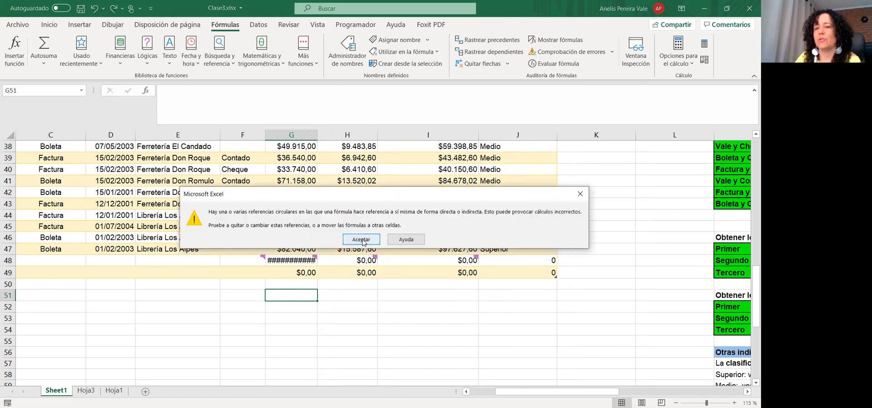
left_click(293, 261)
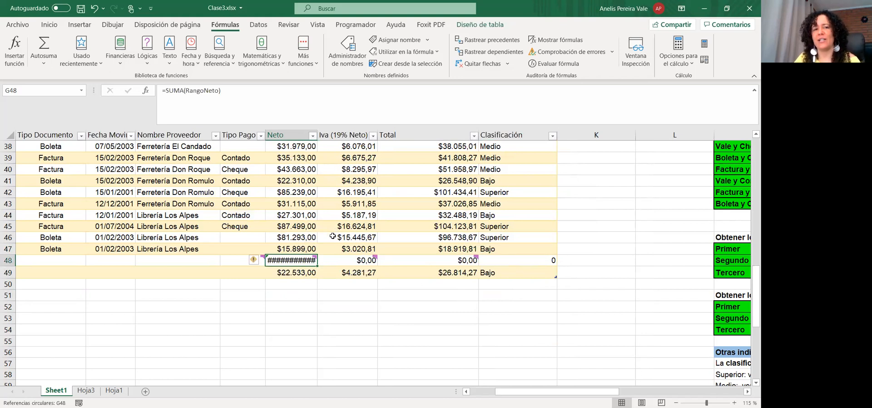
key("ctrl+z")
key("ctrl+z")
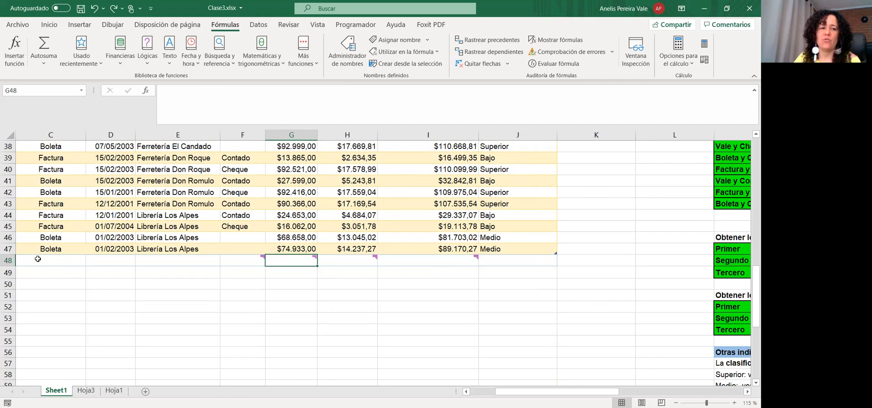
Select table row 47 and show the Quick Analysis Totales choices
left_click_drag(21, 249, 521, 244)
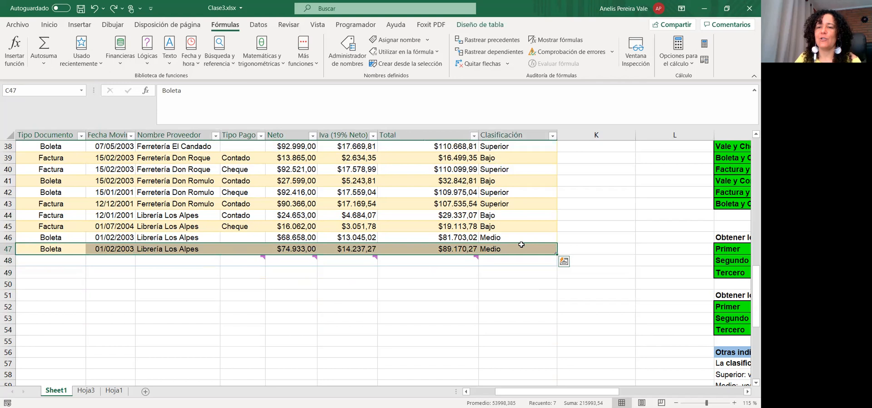
left_click(566, 262)
left_click(552, 282)
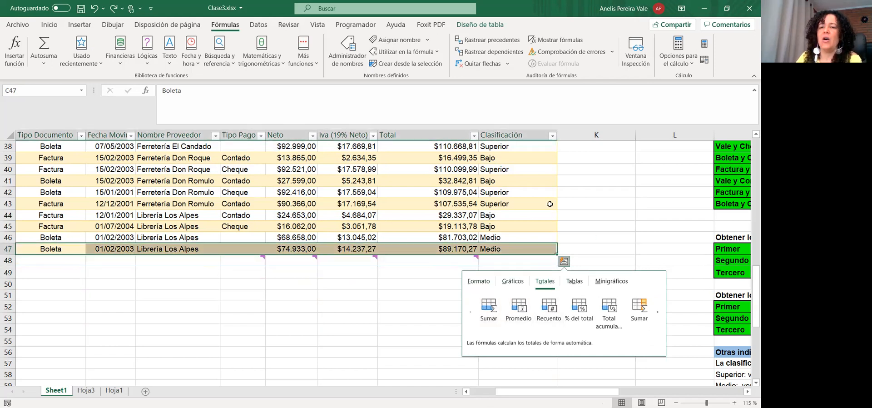
Add a Fila de totales to the table, giving row 48 with a count of 43 under Clasificación
right_click(515, 253)
mouse_move(578, 311)
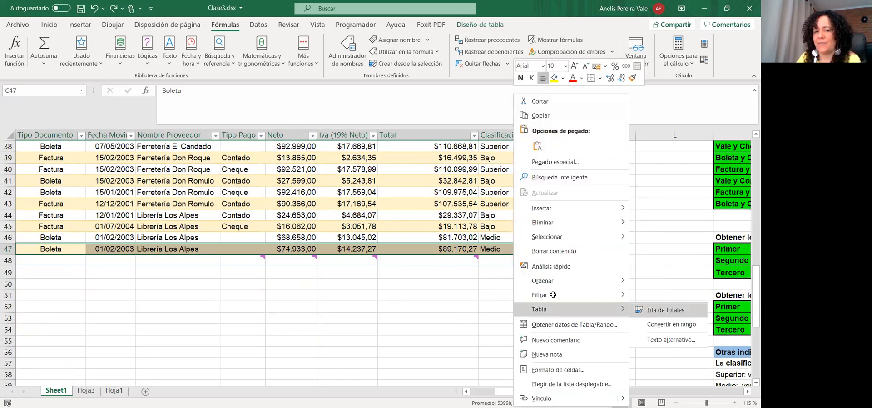
left_click(665, 310)
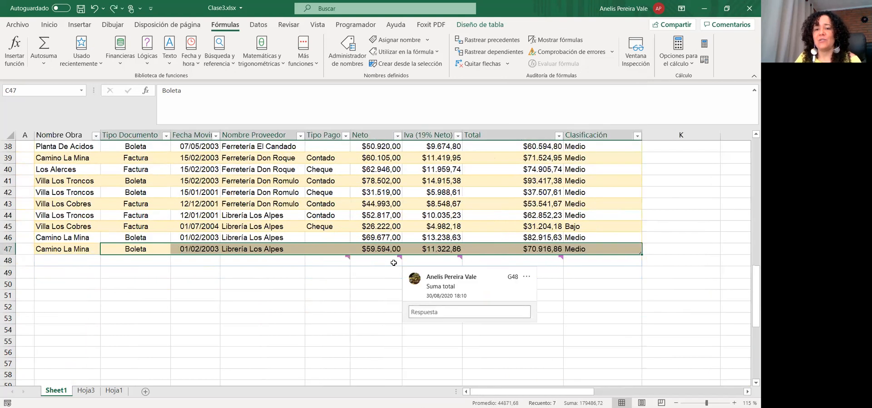
left_click_drag(38, 262, 606, 259)
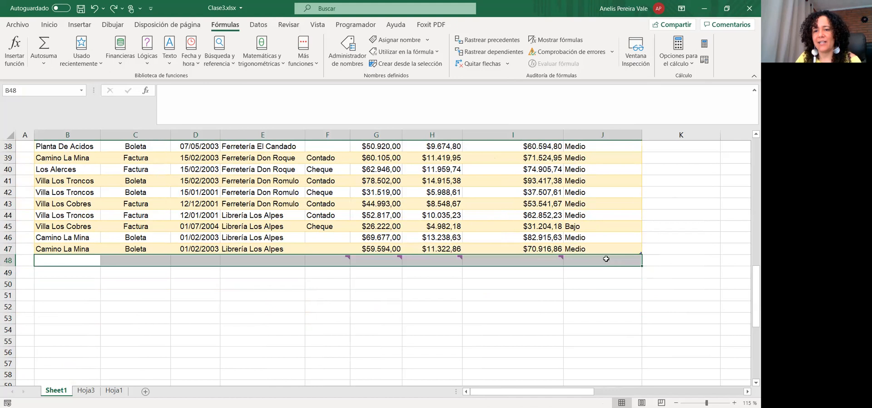
right_click(633, 253)
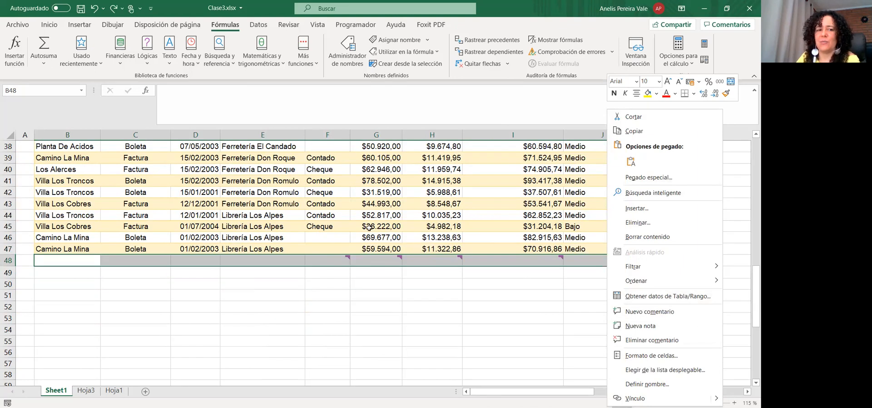
left_click_drag(68, 250, 621, 250)
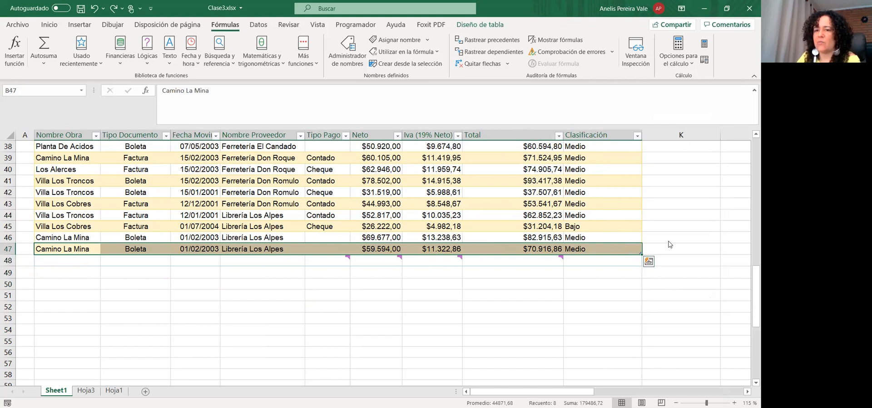
right_click(656, 300)
mouse_move(634, 310)
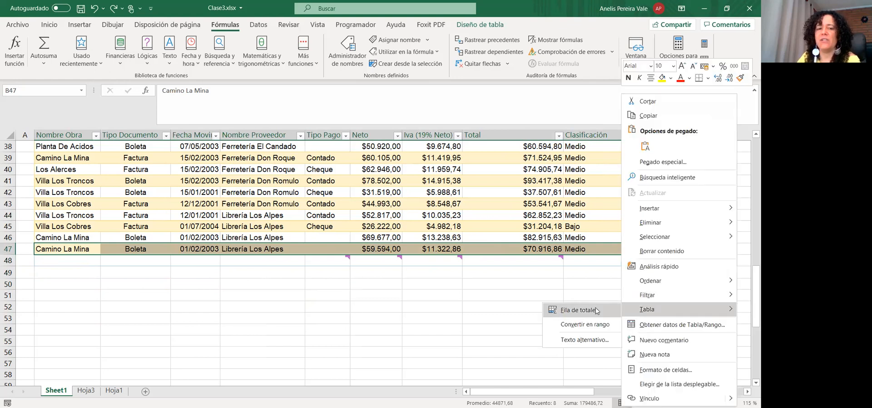
left_click(597, 311)
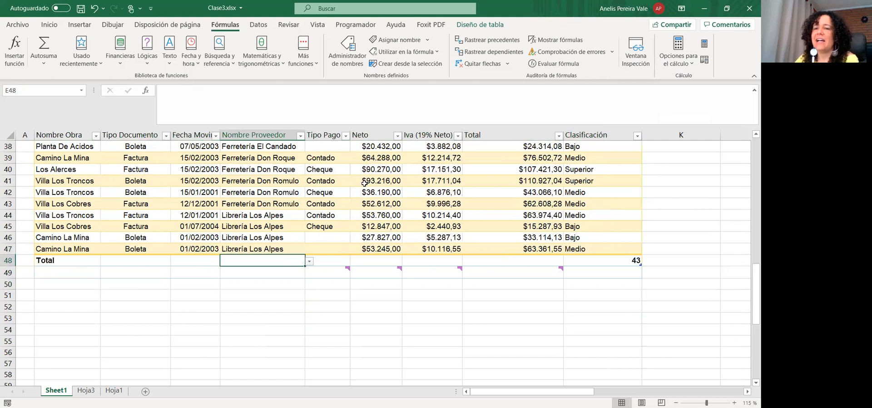
Set the Total row to show Promedio for Neto and Máx. for Iva
left_click(309, 261)
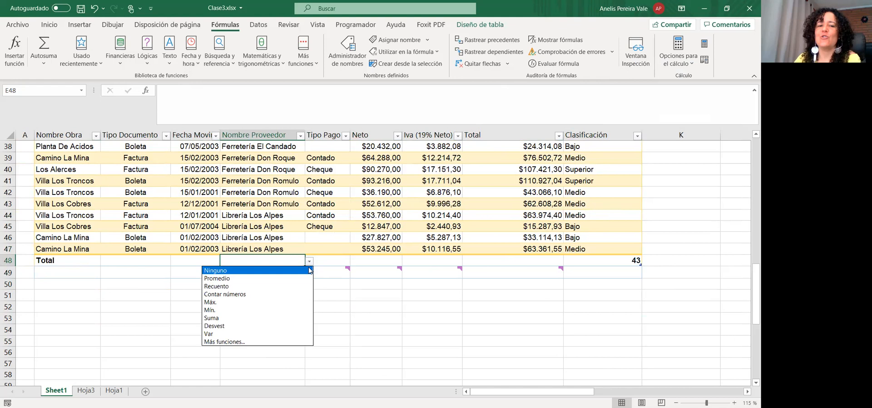
left_click(372, 262)
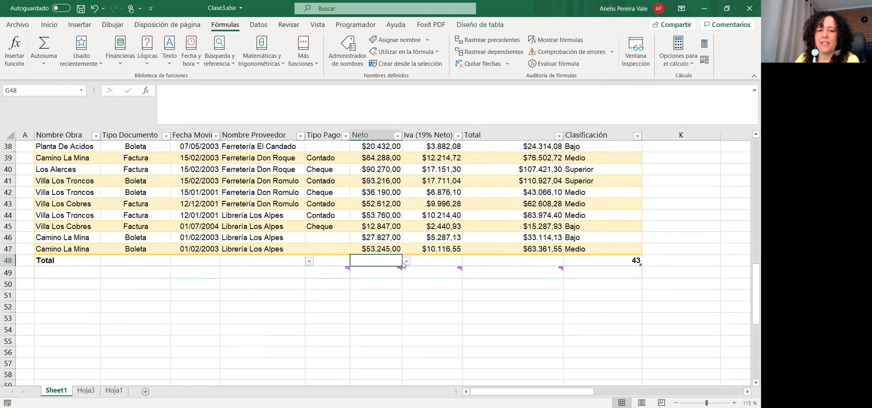
left_click(407, 262)
left_click(357, 278)
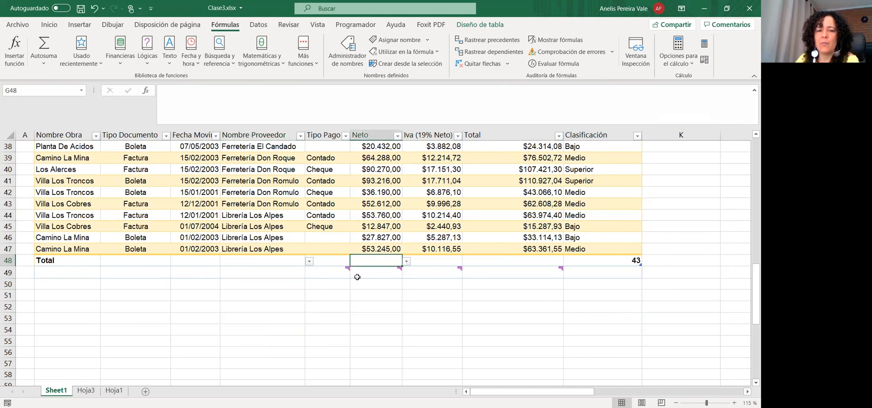
left_click(446, 262)
left_click(467, 261)
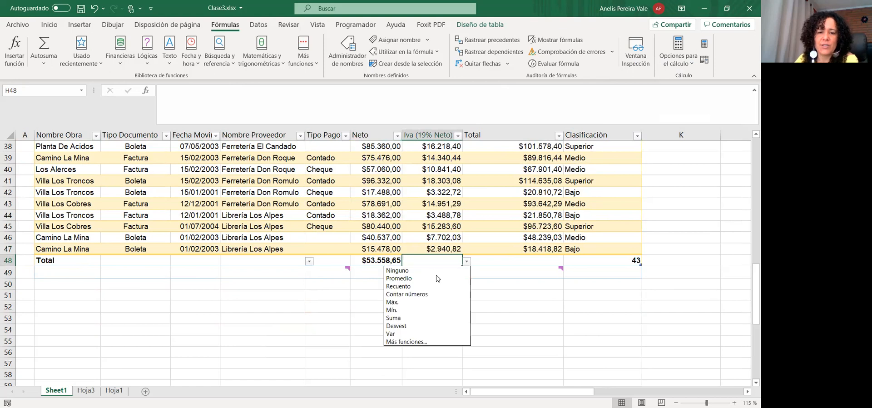
left_click(414, 302)
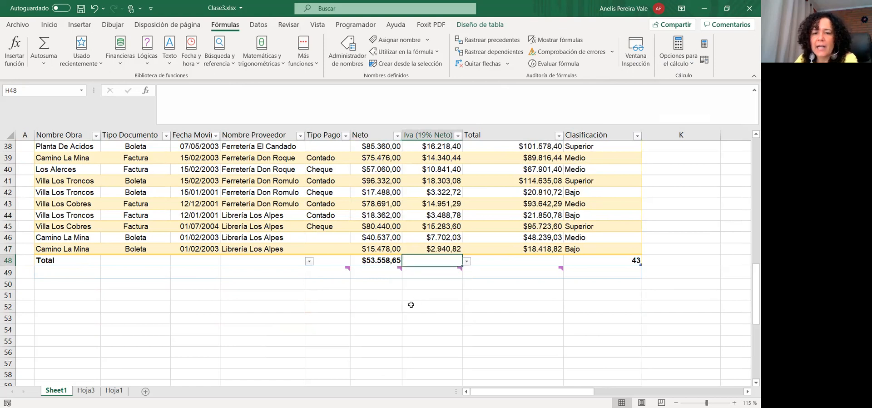
Set the Total column's total to Mín. and keep Clasificación as Recuento
left_click(527, 261)
left_click(567, 262)
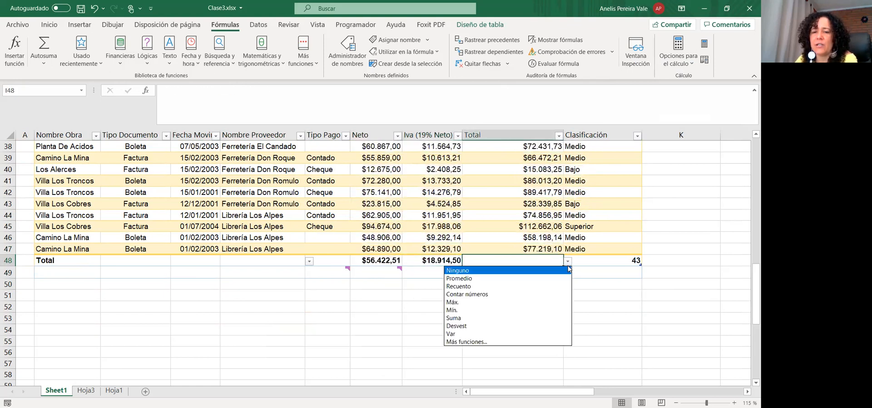
left_click(462, 311)
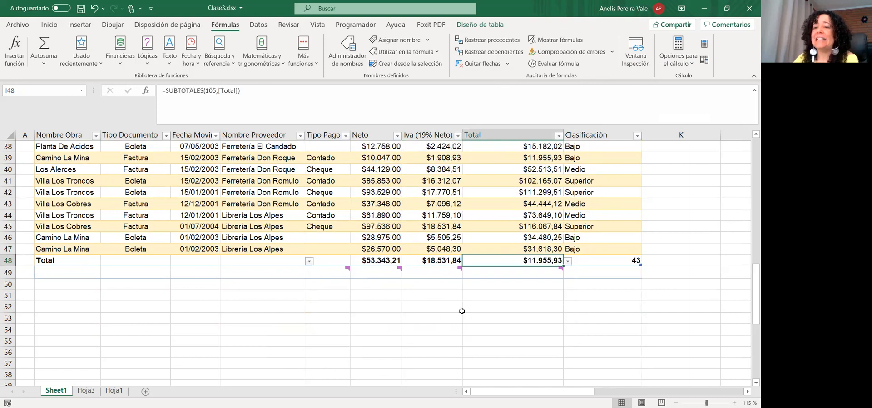
left_click(607, 262)
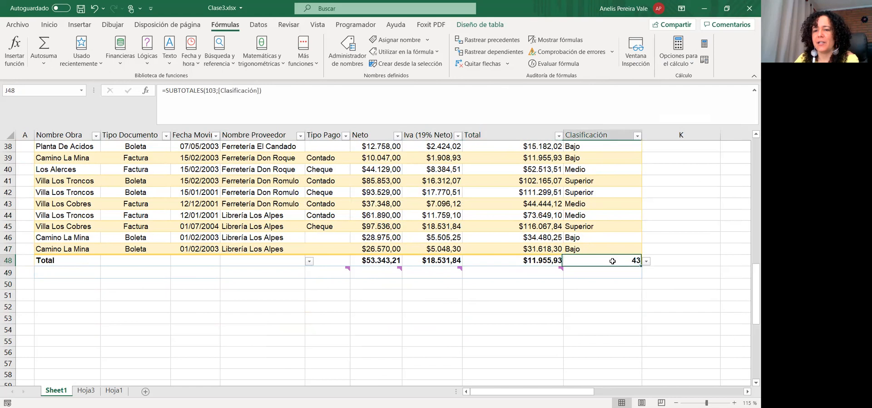
left_click(646, 261)
left_click(572, 287)
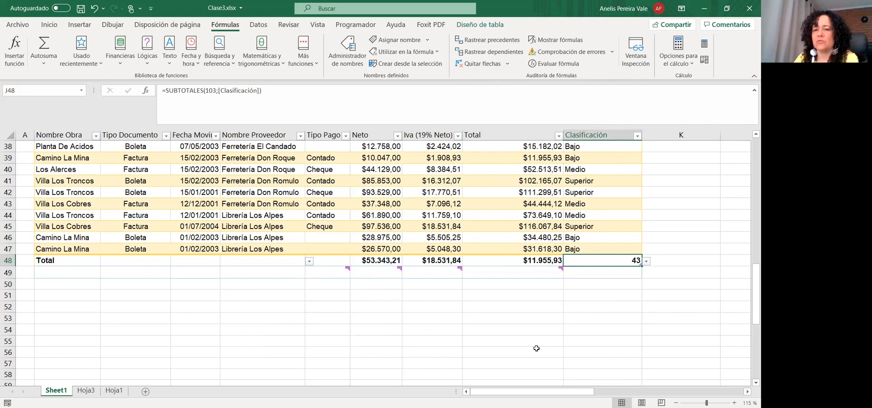
Fill the Clasificación formula from J47 down to row 51
left_click(639, 250)
left_click_drag(643, 249, 643, 298)
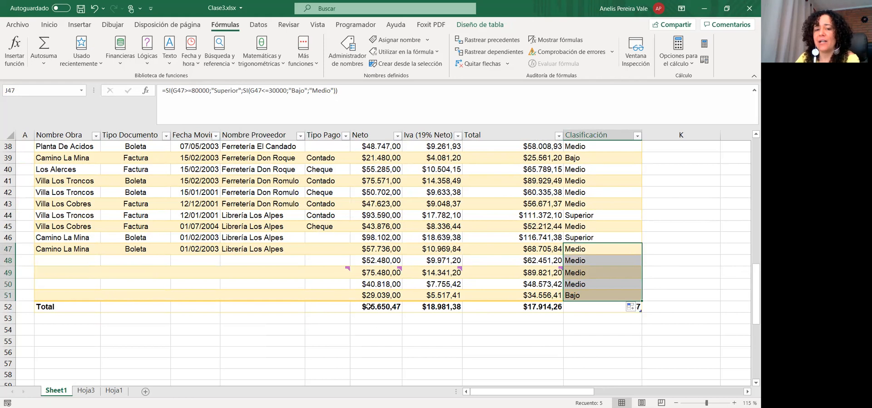
left_click_drag(380, 317, 598, 321)
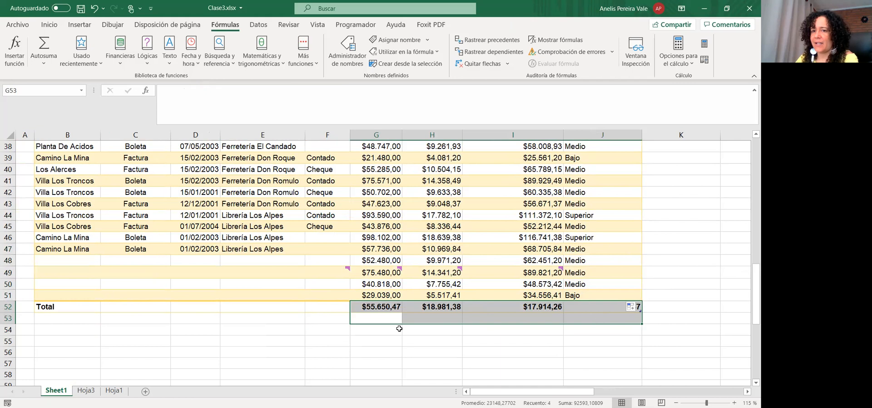
Scroll to the top and across to columns L–U to view the Semana 2 summary and lookup block
scroll(454, 252, "up", 12)
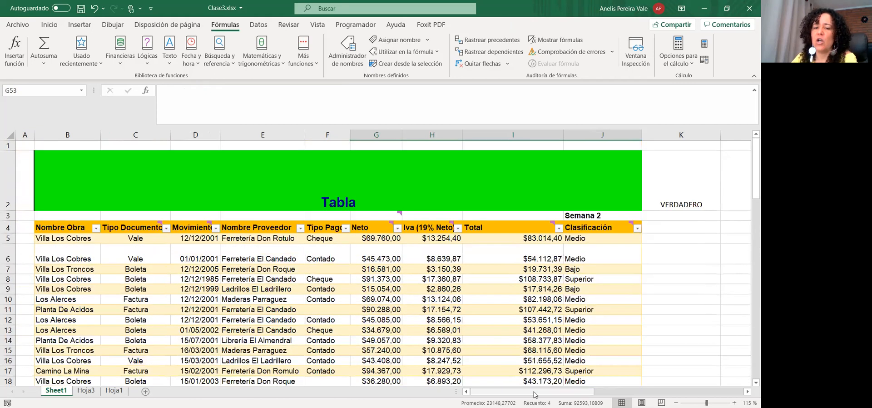
left_click_drag(536, 392, 670, 392)
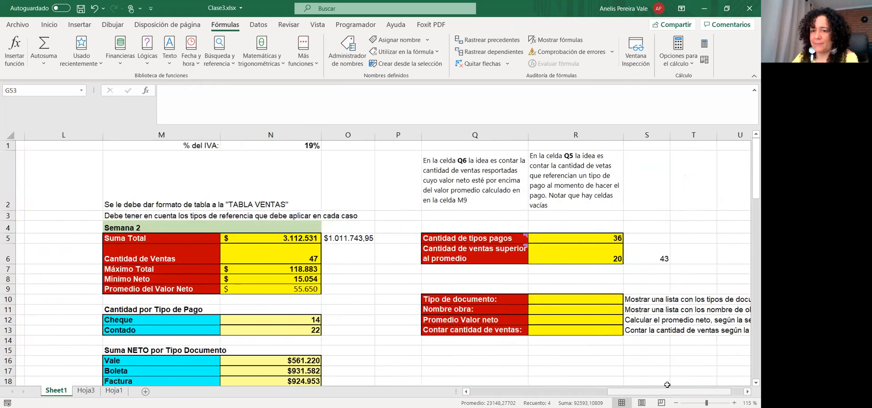
scroll(375, 242, "down", 2)
scroll(375, 242, "down", 8)
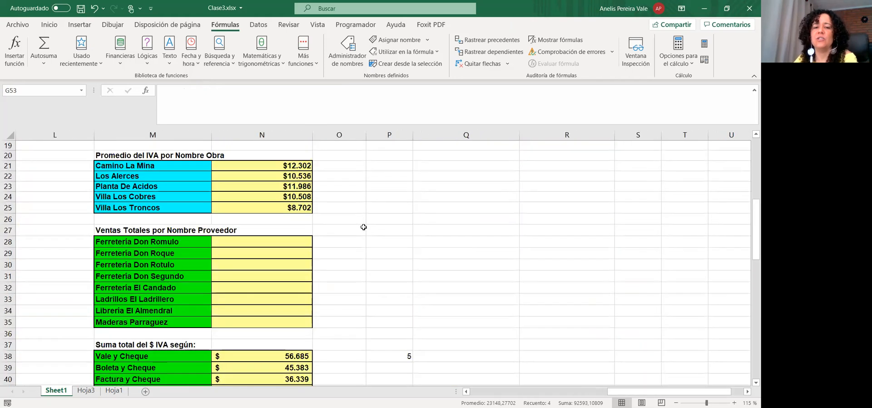
scroll(499, 291, "up", 4)
scroll(527, 300, "up", 6)
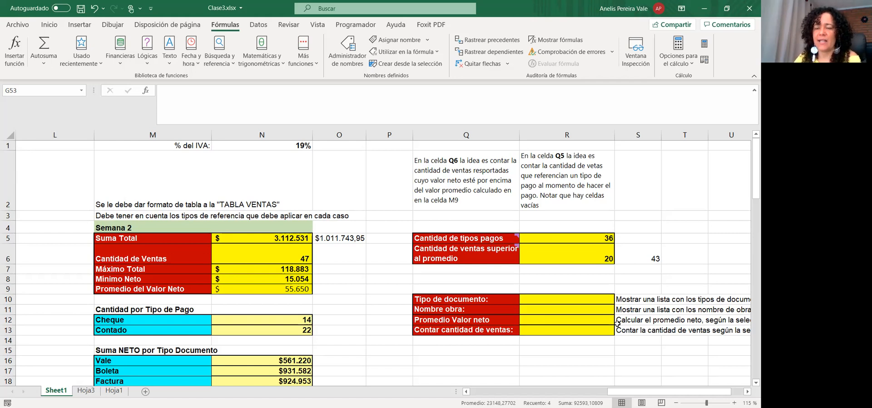
Check cell R10, then go back to the table and select the Nombre Obra cells B5:B47
left_click(542, 301)
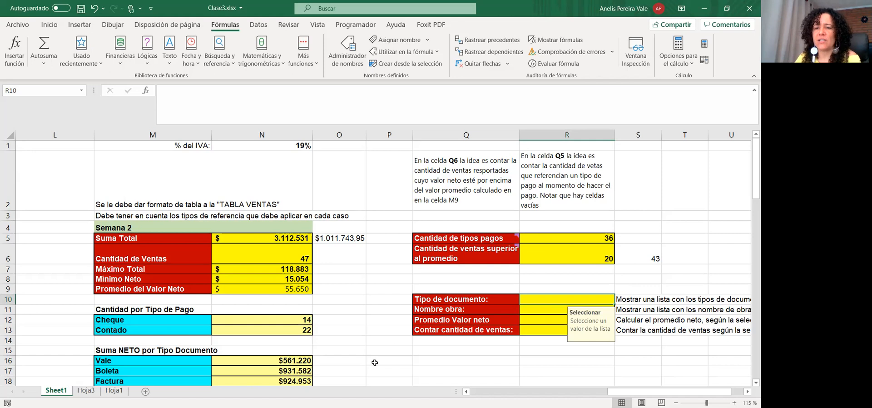
left_click_drag(660, 391, 520, 385)
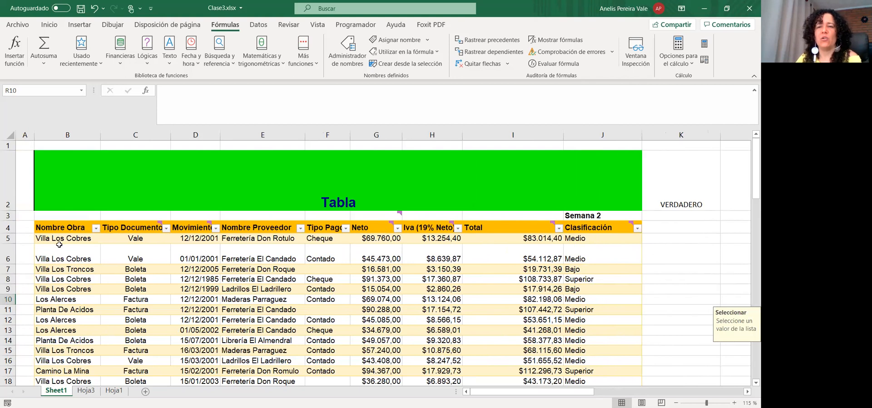
scroll(59, 245, "down", 4)
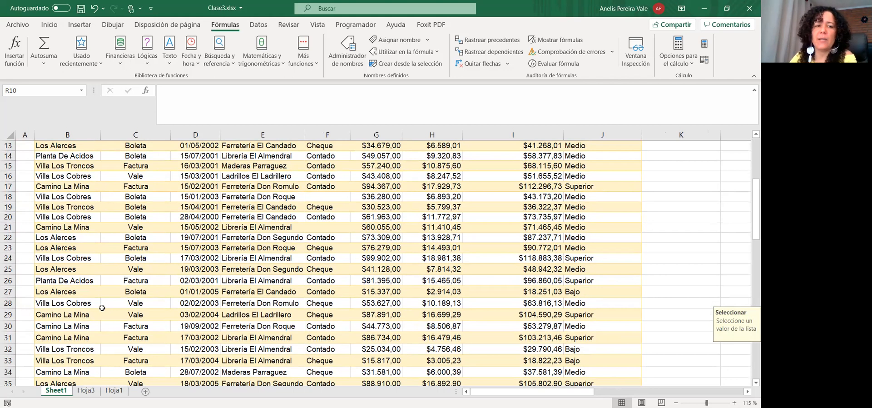
scroll(107, 309, "up", 4)
left_click_drag(64, 238, 25, 321)
key("ctrl+c")
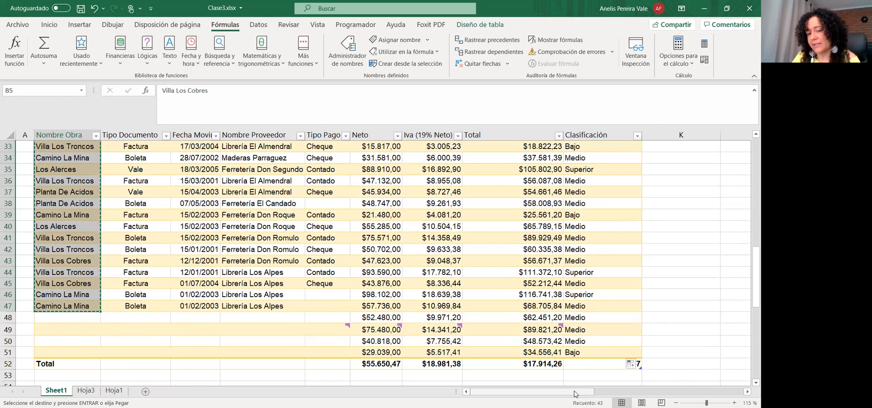
Paste the copied Nombre Obra entries into column Q starting at Q18
left_click_drag(575, 394, 627, 321)
scroll(627, 321, "up", 11)
scroll(628, 320, "down", 3)
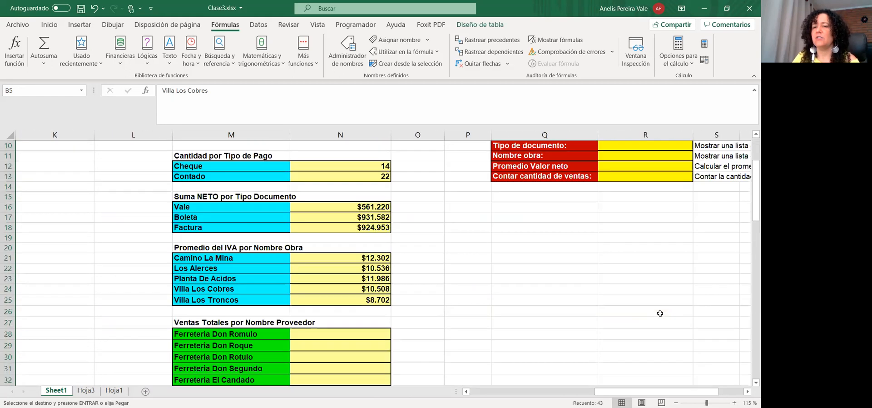
left_click(557, 230)
key("ctrl+v")
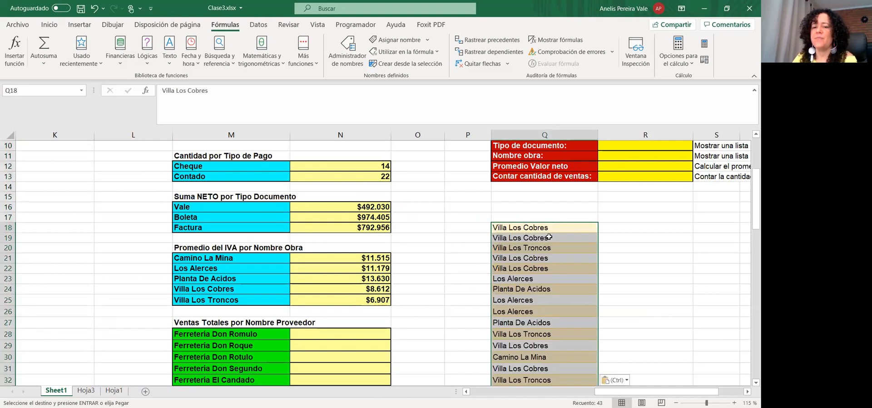
Run Quitar duplicados on the current selection, removing 37 repeats and leaving five project names
scroll(550, 236, "down", 5)
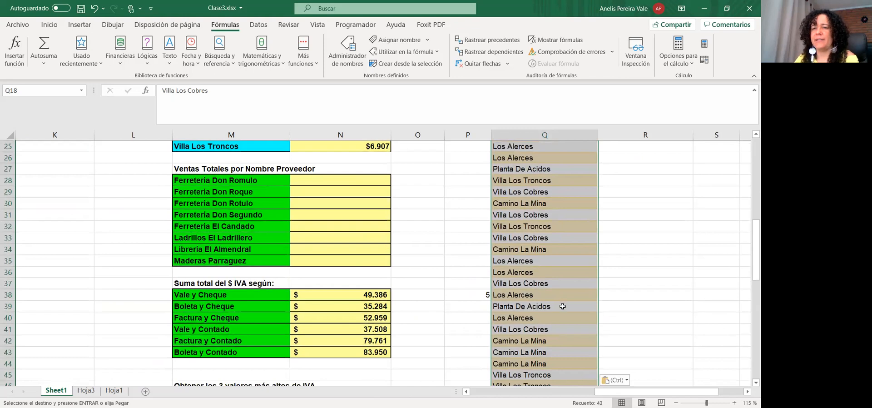
scroll(562, 306, "up", 4)
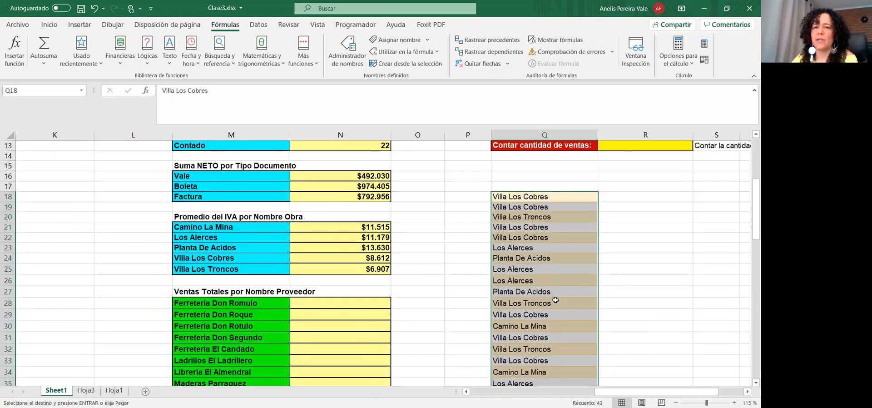
left_click(258, 26)
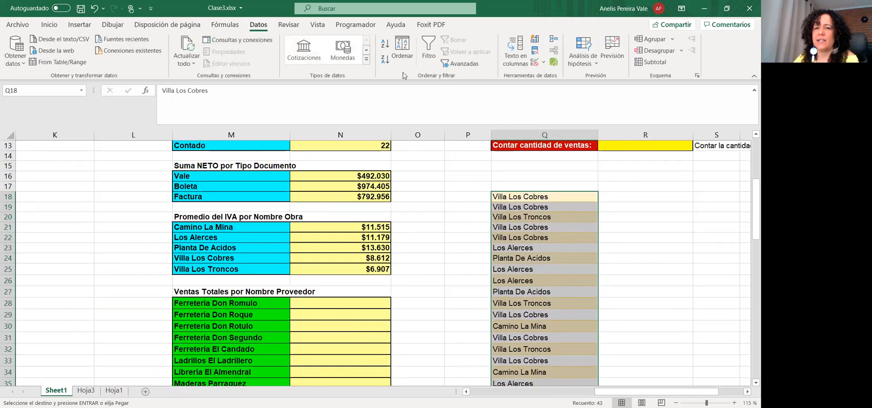
left_click(539, 54)
left_click(305, 199)
left_click(417, 218)
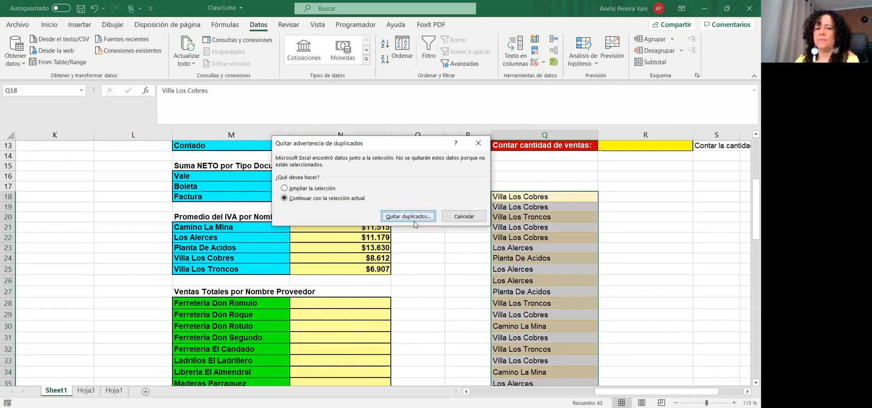
left_click(473, 248)
left_click(397, 237)
left_click(551, 216)
left_click(519, 199)
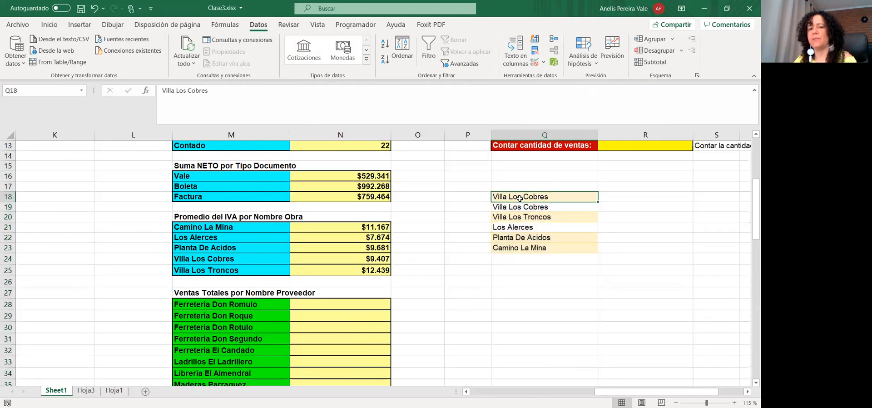
Delete the extra Villa Los Cobres in Q18 and clear the shading with Rellenar formatos solo
key("Delete")
left_click_drag(622, 190, 636, 250)
left_click_drag(693, 254, 515, 250)
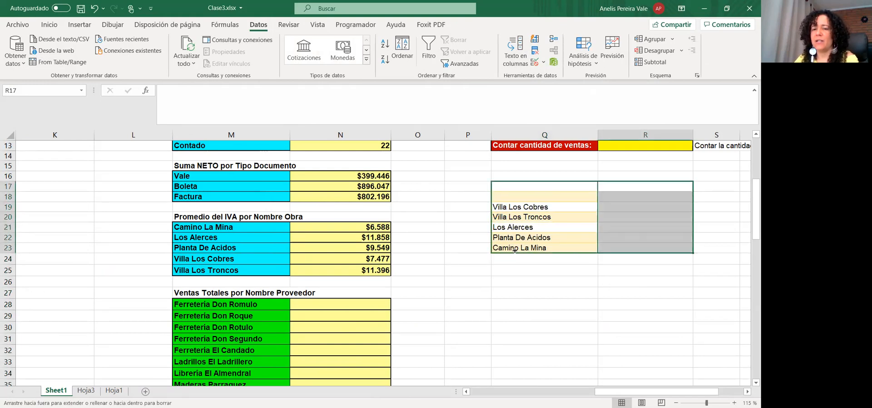
left_click_drag(597, 246, 519, 261)
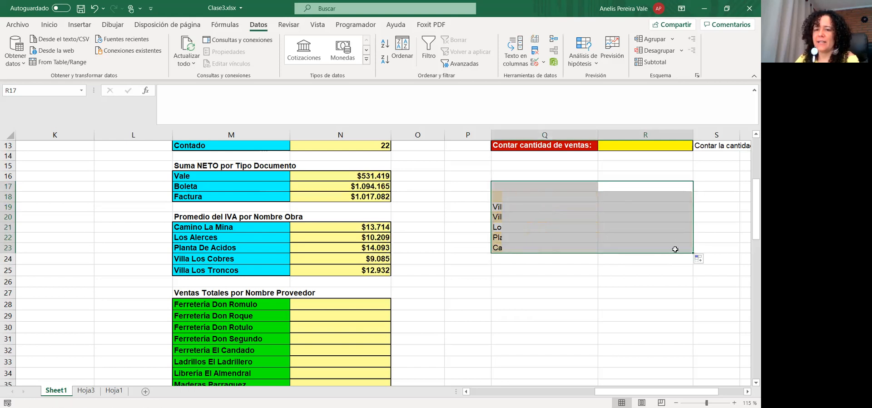
left_click(701, 259)
left_click(678, 283)
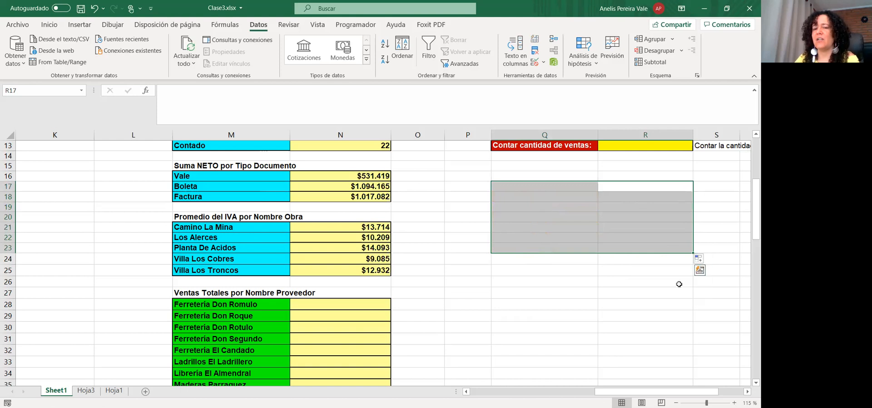
left_click(593, 324)
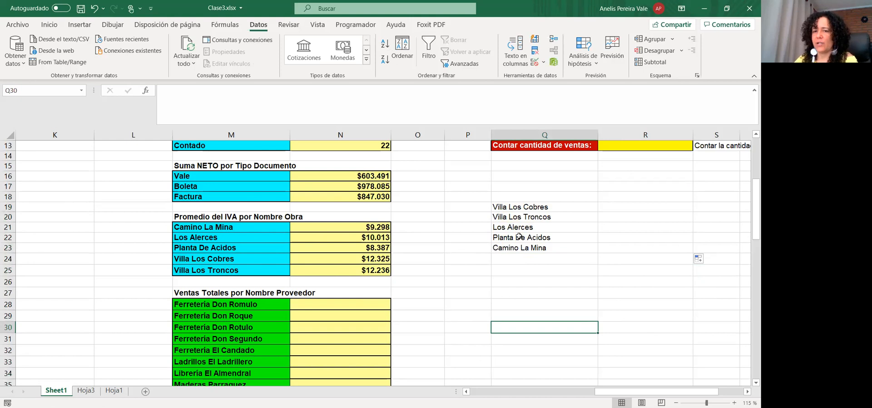
Select the five project names in Q19:Q23, then return to the sales table
left_click_drag(535, 206, 524, 247)
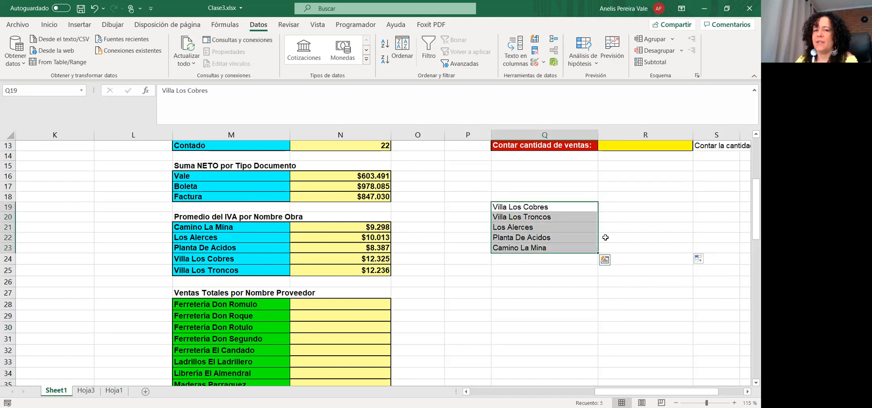
scroll(606, 237, "up", 3)
left_click(547, 219)
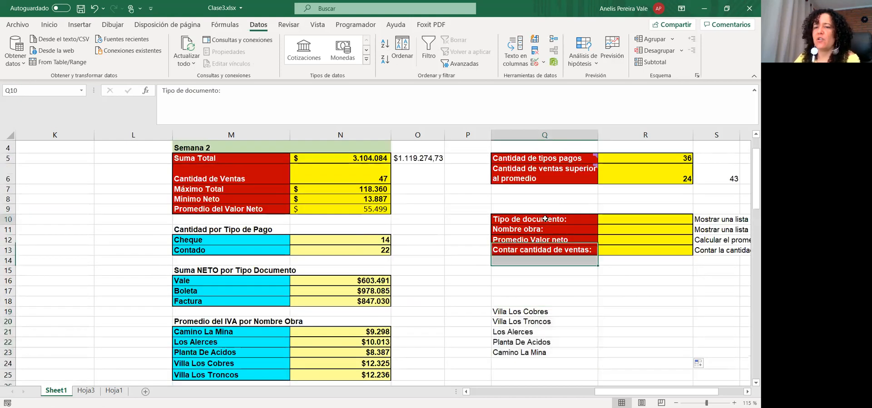
left_click_drag(635, 393, 511, 393)
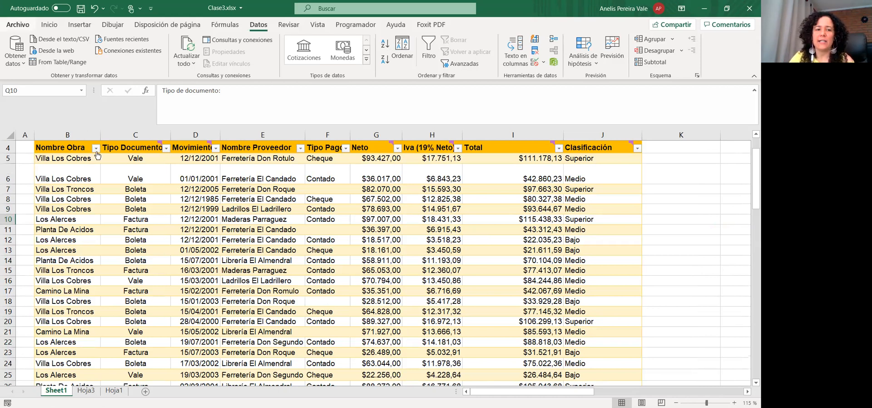
Copy the Tipo Documento entries from column C and paste them into column R from R19
left_click_drag(138, 159, 132, 375)
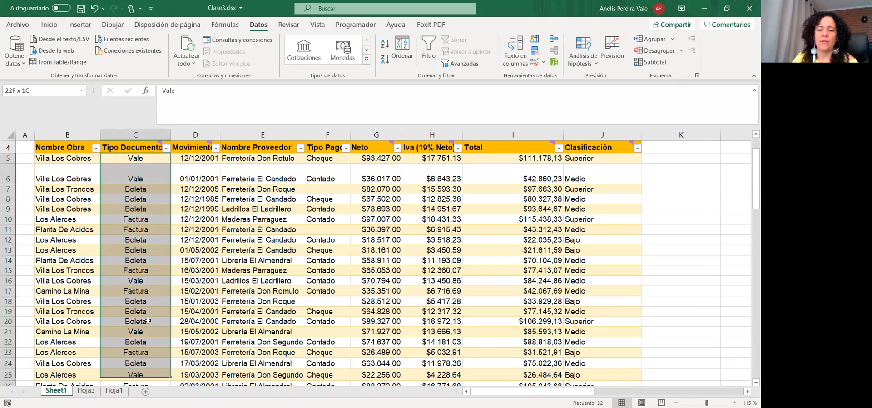
key("ctrl+c")
scroll(568, 359, "down", 9)
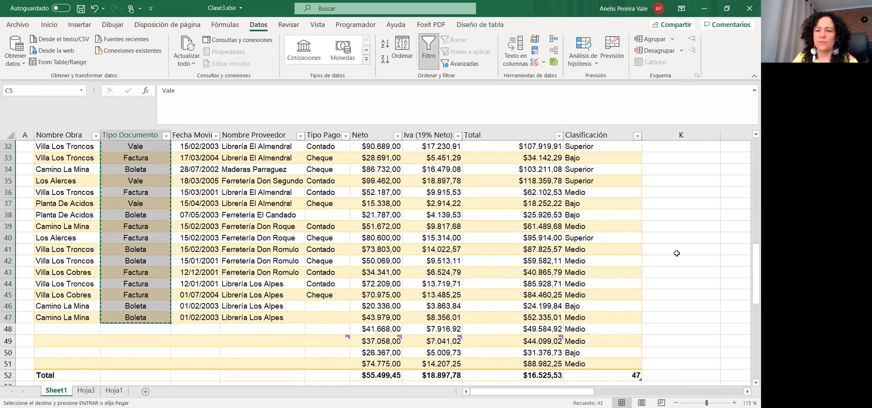
left_click(661, 263)
scroll(645, 295, "up", 7)
left_click(700, 249)
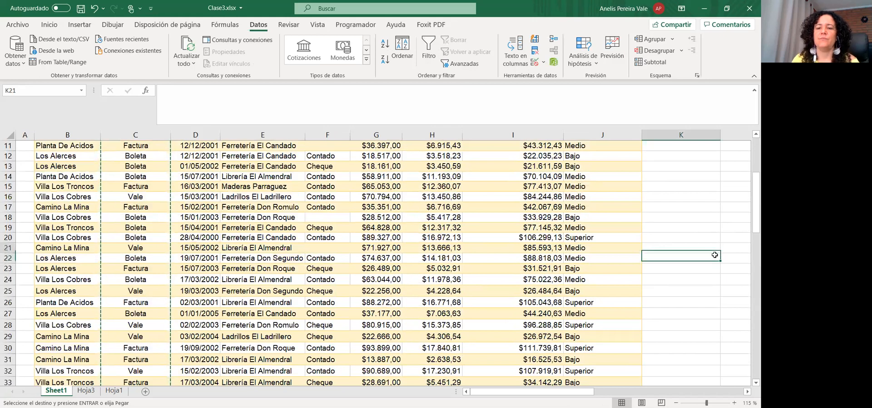
left_click(715, 284)
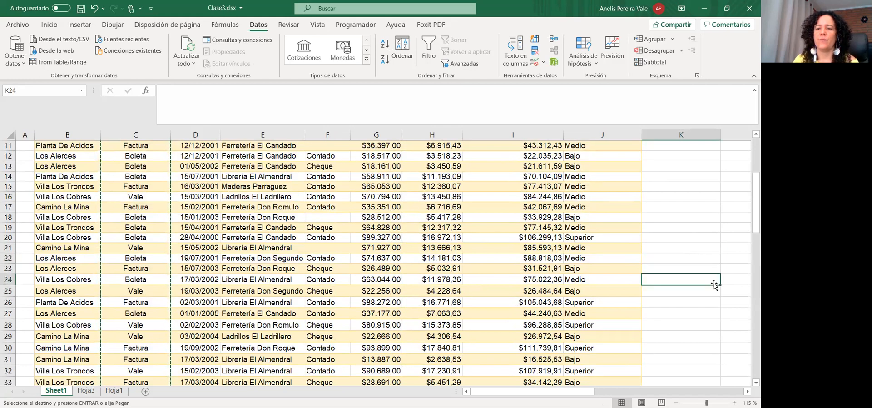
key("alt+Page_Down")
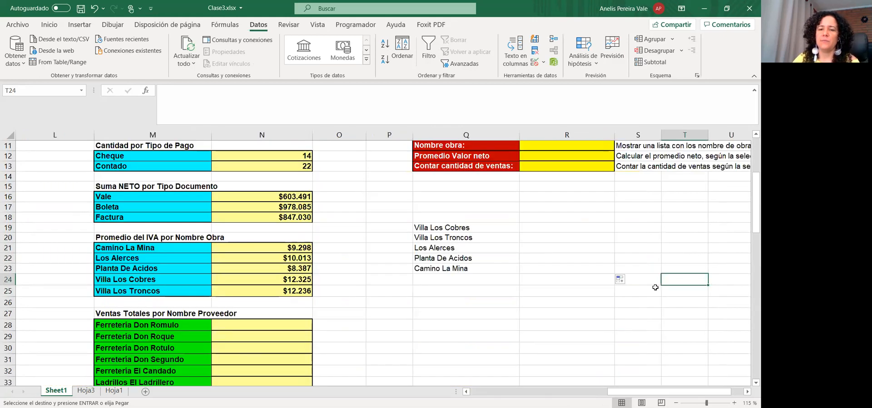
left_click(571, 229)
key("Return")
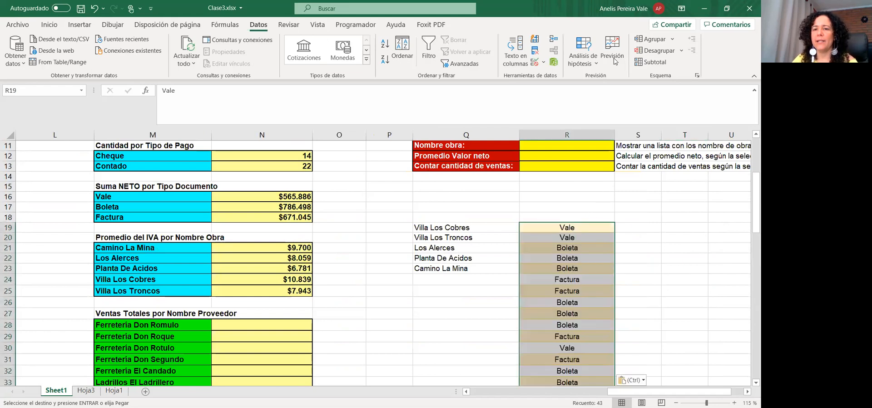
Remove duplicates from the pasted column, keeping values only: Vale, Boleta and Factura in R20:R22
left_click(345, 199)
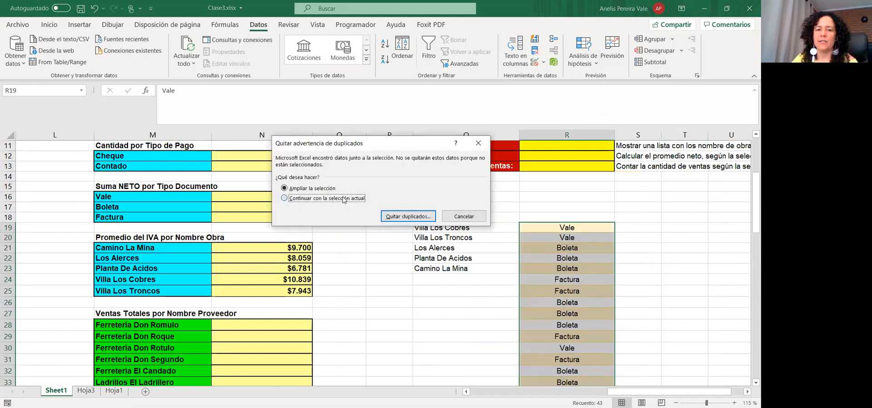
left_click(407, 217)
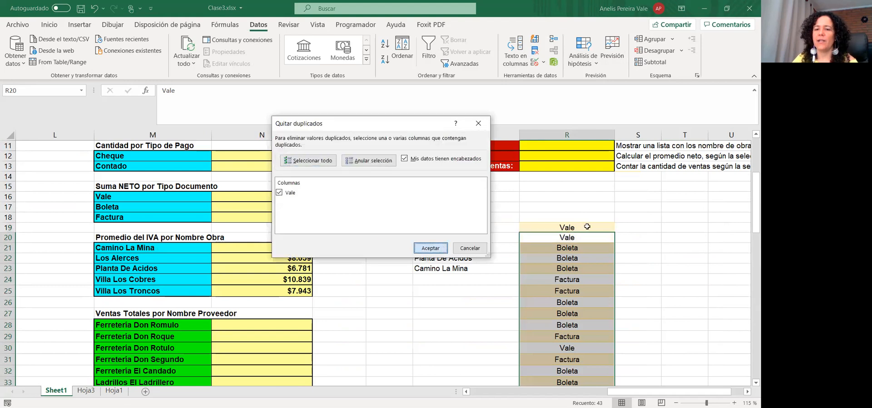
key("Return")
left_click_drag(636, 228, 542, 270)
left_click(667, 269)
left_click(618, 292)
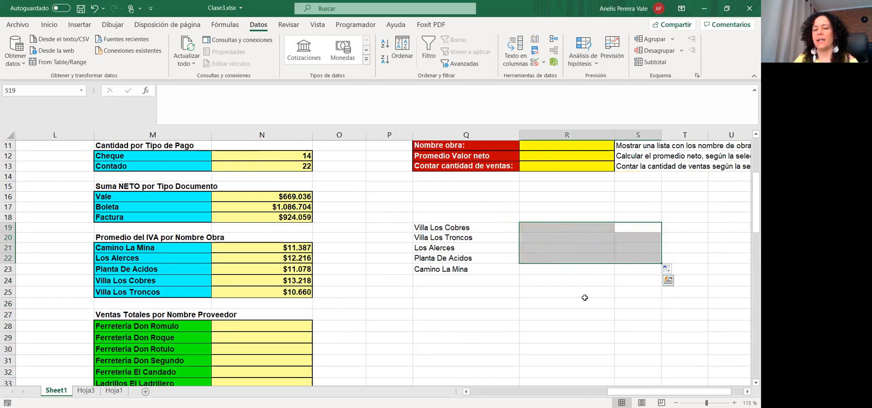
left_click(583, 301)
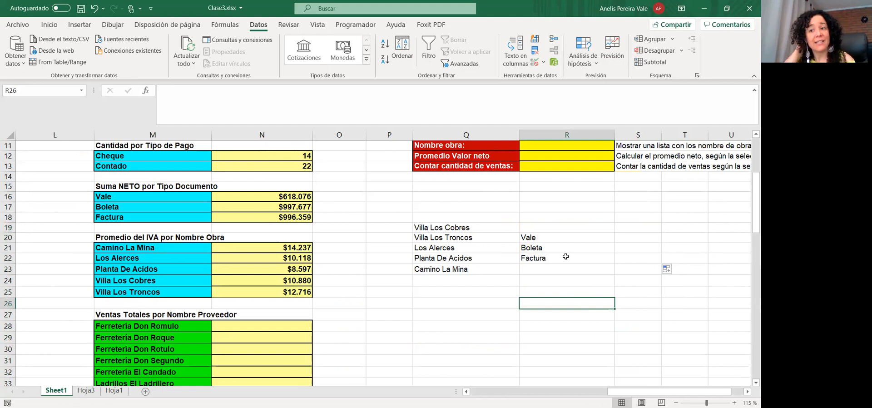
scroll(566, 256, "up", 3)
Give R10 a Lista validation with source =$R$20:$R$22
left_click(579, 289)
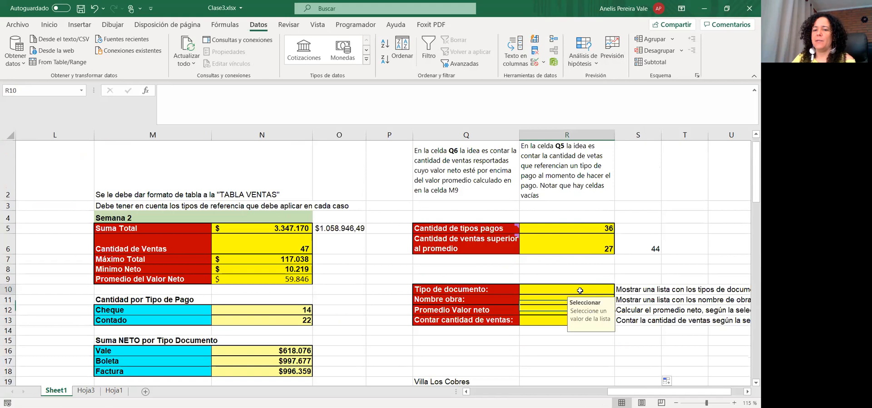
left_click(543, 64)
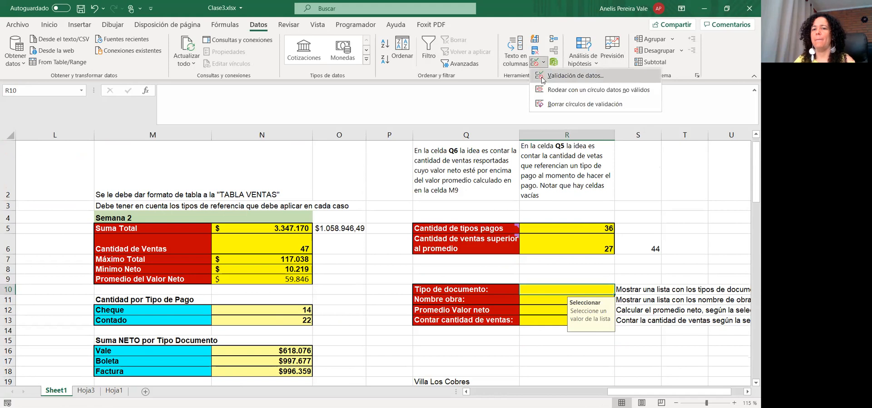
left_click(543, 78)
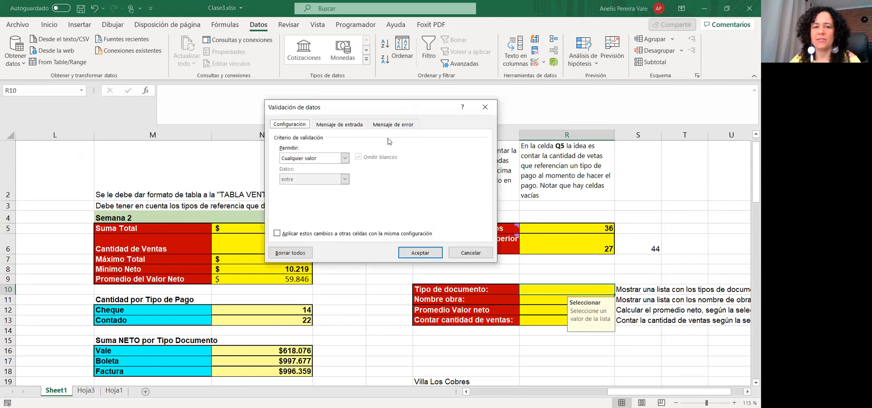
left_click(348, 161)
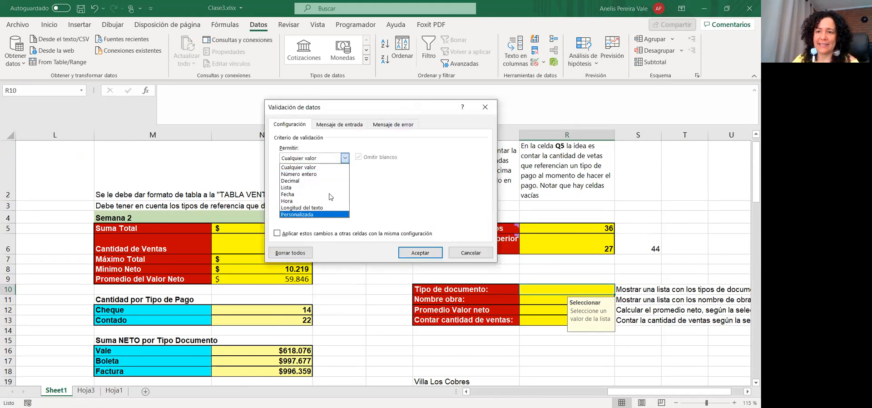
left_click(296, 189)
left_click(424, 200)
left_click(425, 200)
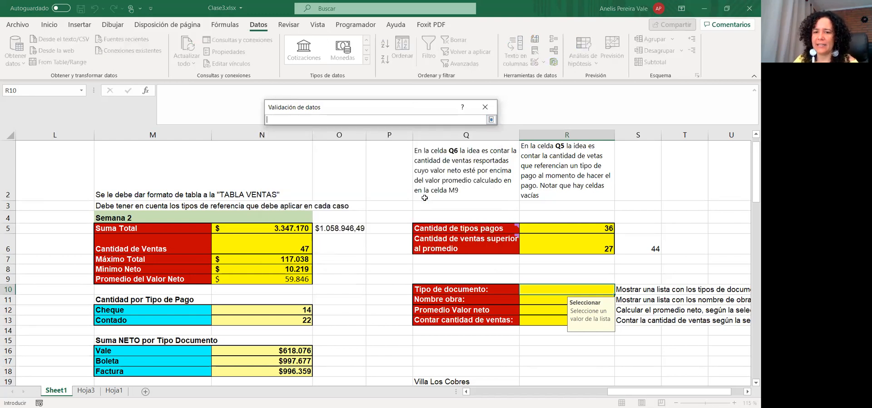
scroll(512, 293, "down", 3)
left_click(542, 235)
left_click_drag(541, 251, 541, 258)
left_click(491, 119)
Review the input message and error alert, apply the validation, and test R10's dropdown
left_click(339, 125)
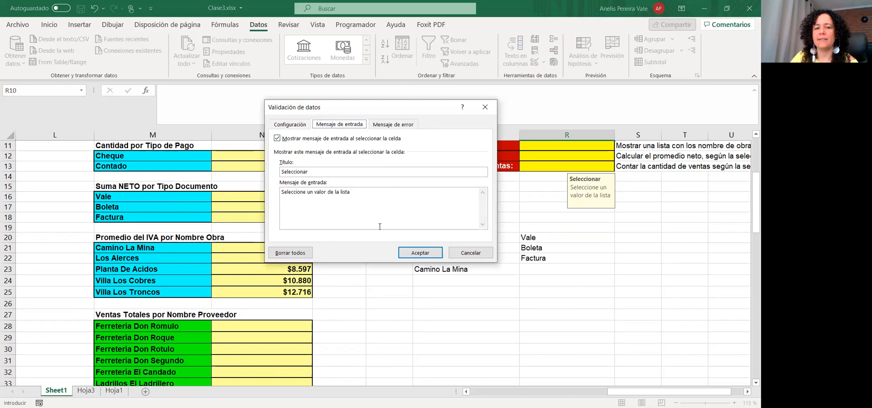
left_click(367, 202)
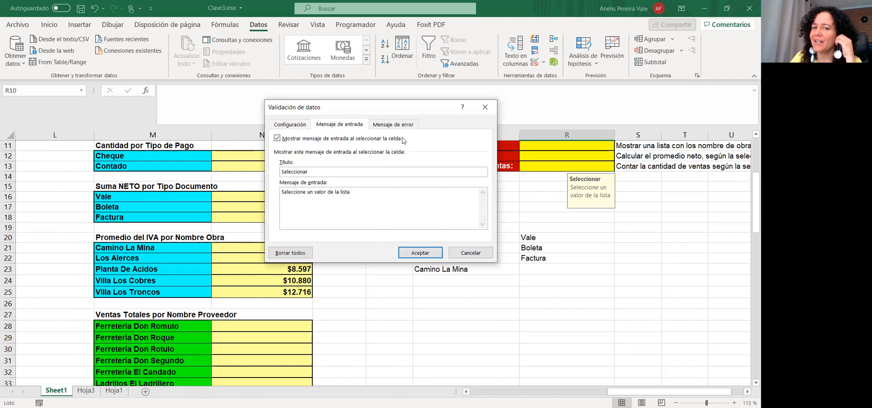
left_click(391, 124)
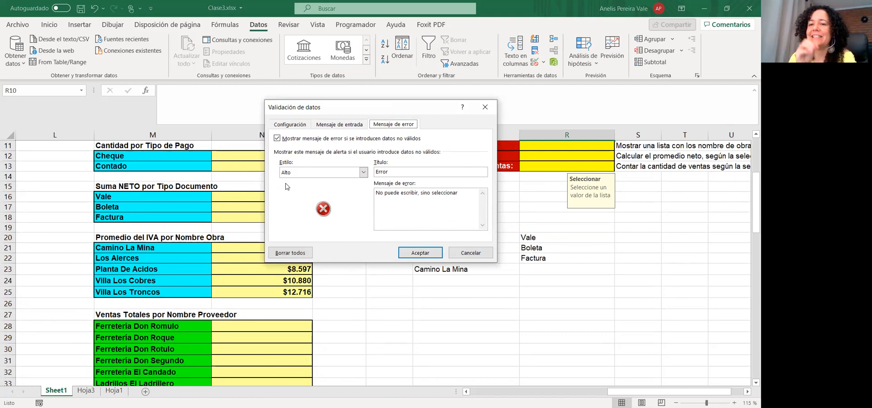
left_click(421, 252)
left_click(619, 207)
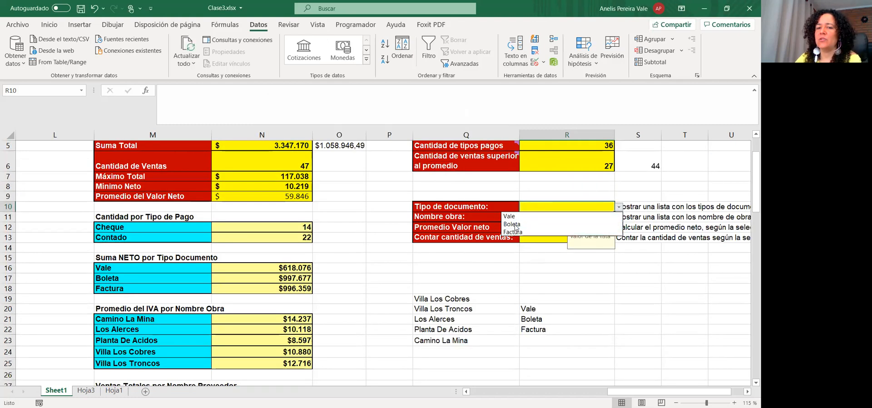
left_click(512, 255)
left_click(541, 216)
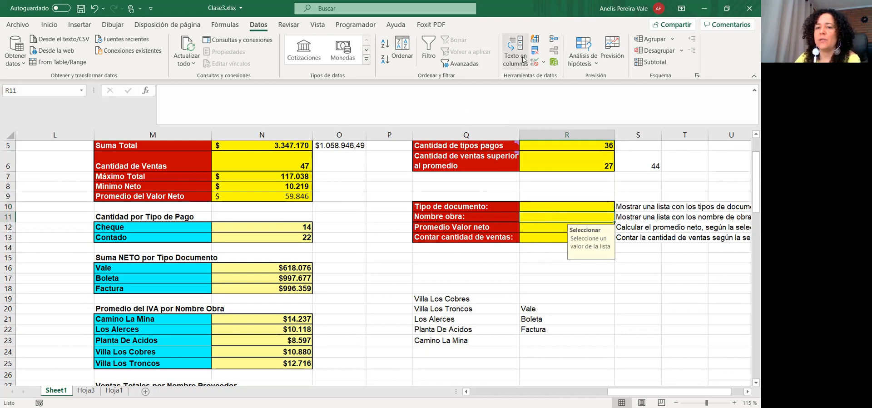
Give R11 a list data validation sourced from the project names in Q19:Q23
left_click(535, 62)
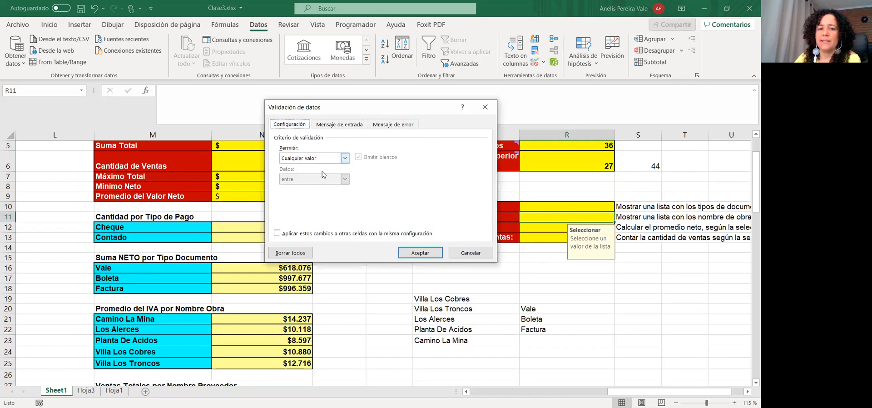
left_click(345, 158)
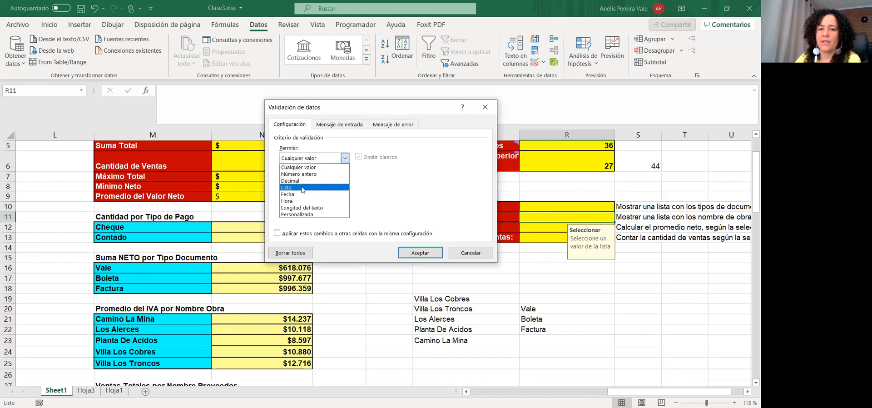
left_click(303, 187)
left_click(460, 298)
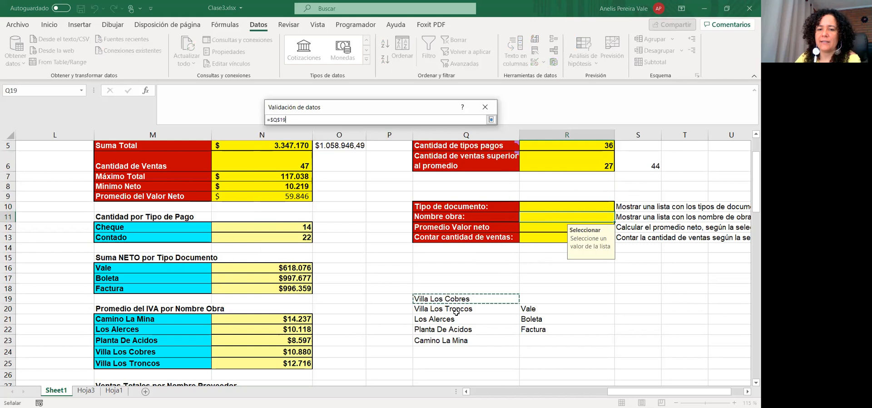
key("ctrl+shift+Down")
left_click(492, 120)
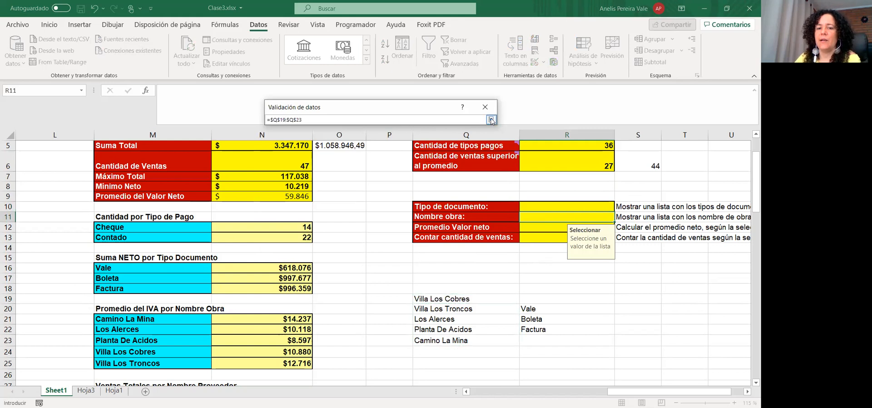
key("Return")
left_click(620, 218)
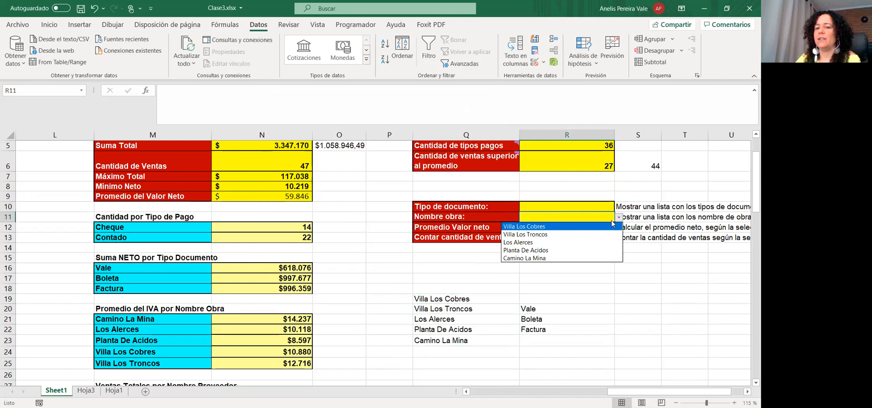
Choose Los Alerces in R11 after checking that typed free text is rejected
left_click(538, 243)
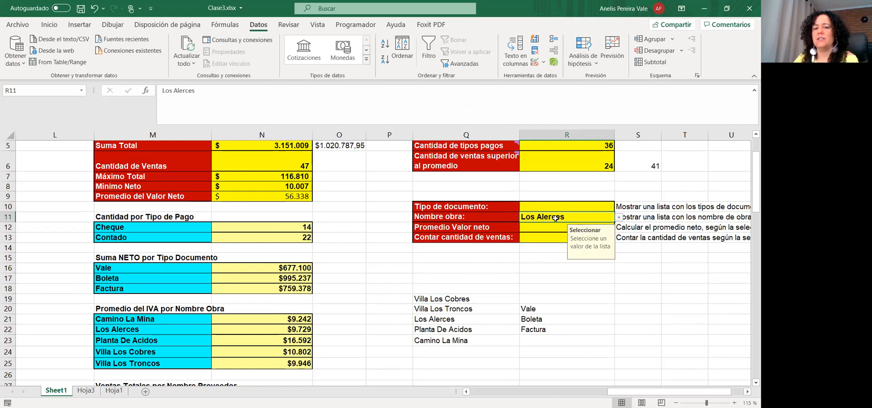
type("sdfsjdgfjsd")
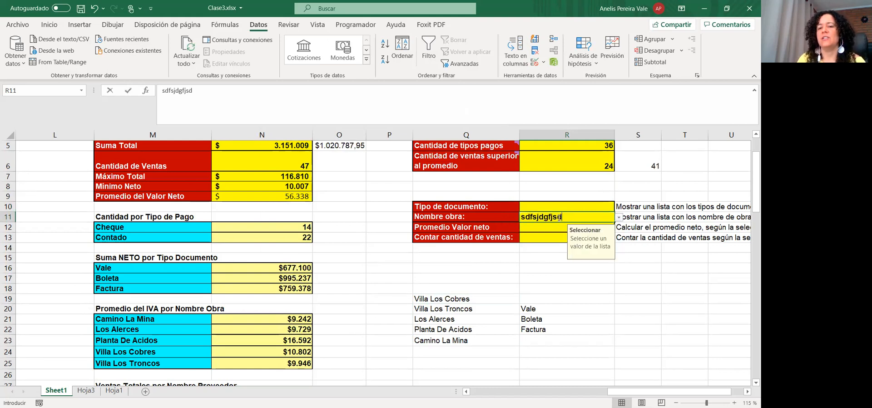
key("Return")
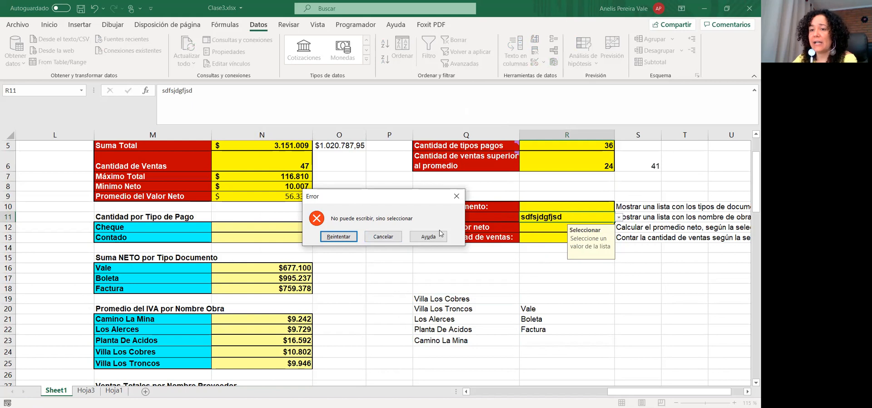
left_click(390, 238)
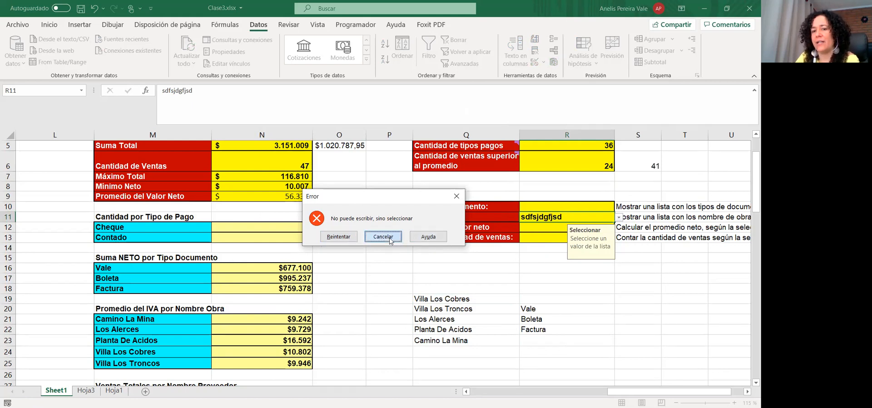
left_click(537, 276)
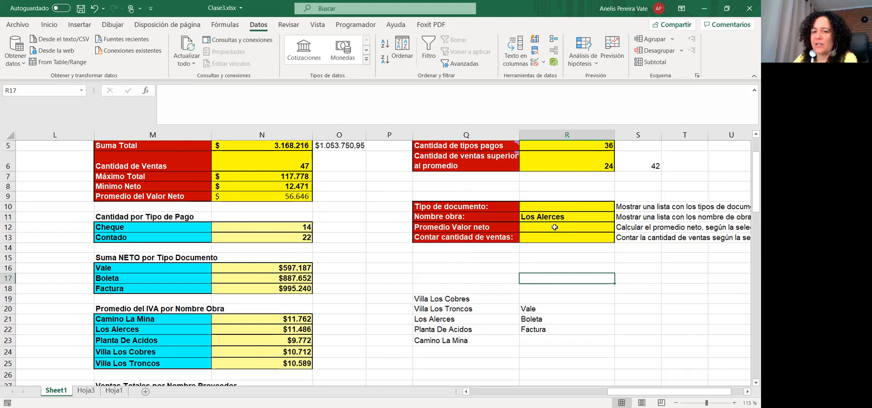
left_click(557, 226)
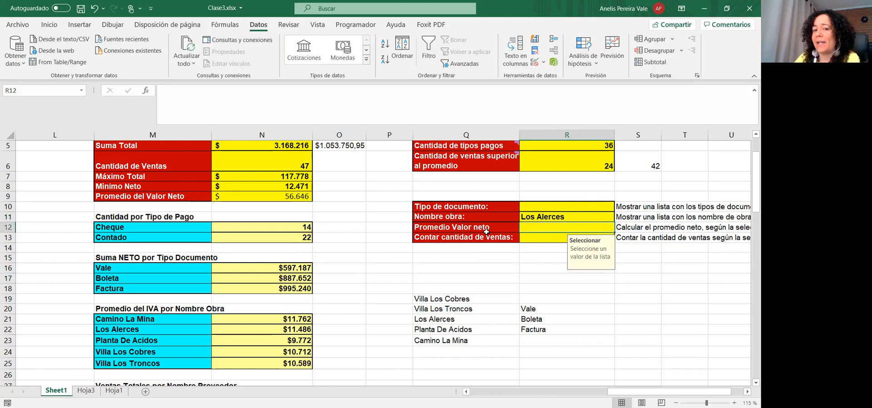
left_click_drag(568, 207, 550, 214)
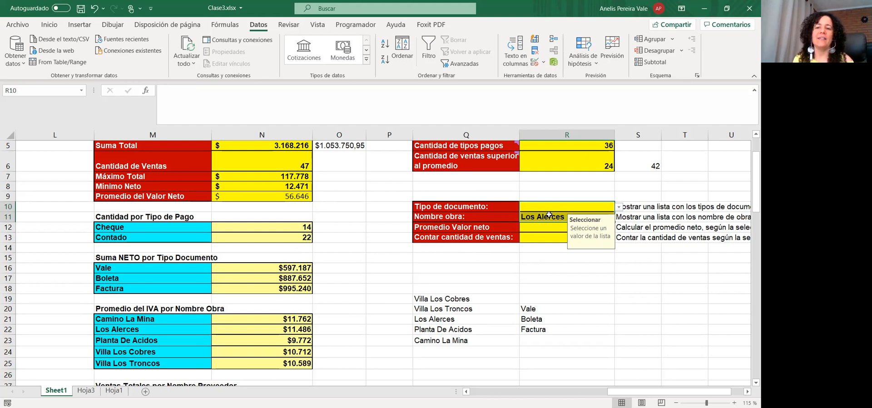
left_click(560, 205)
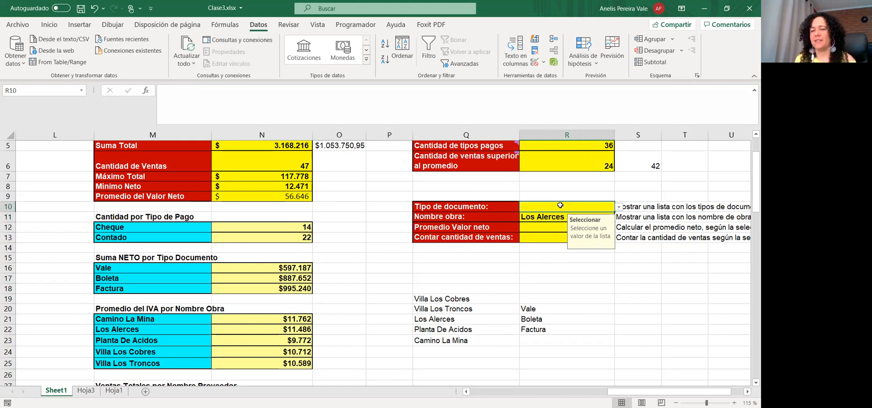
left_click(533, 229)
left_click(189, 99)
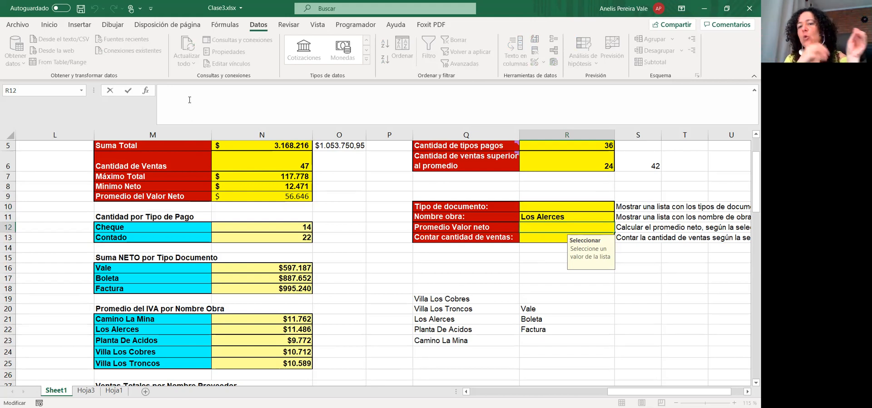
Start a PROMEDIO.SI.CONJUNTO formula in R12 averaging the Neto range G5:G47
type("=")
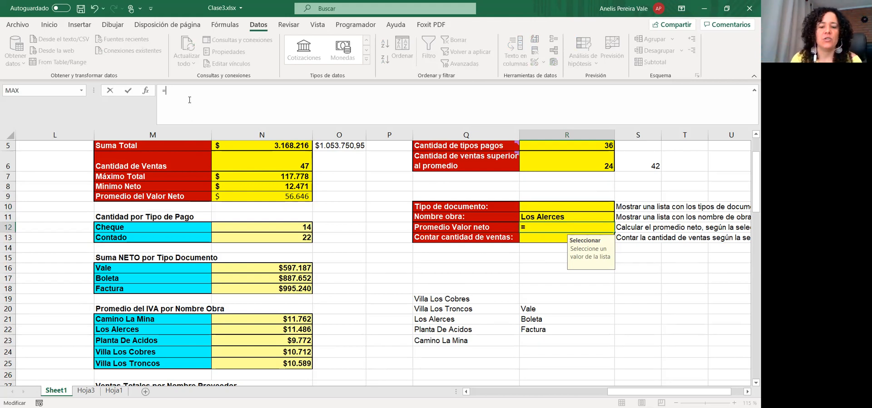
type("prom")
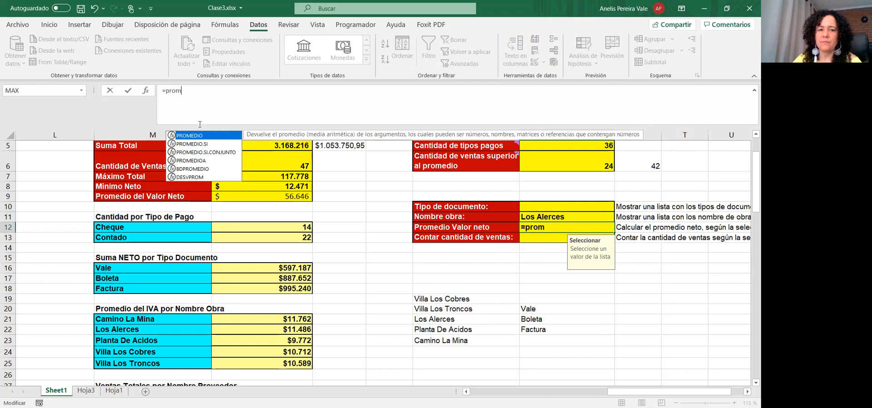
left_click(205, 155)
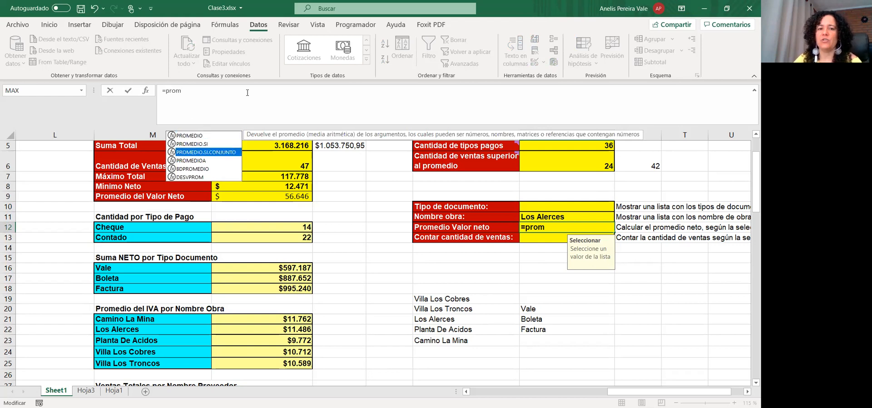
key("Tab")
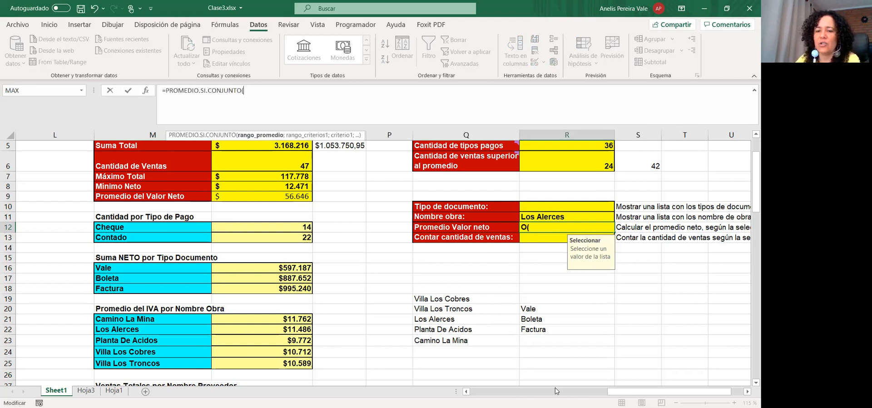
left_click(609, 391)
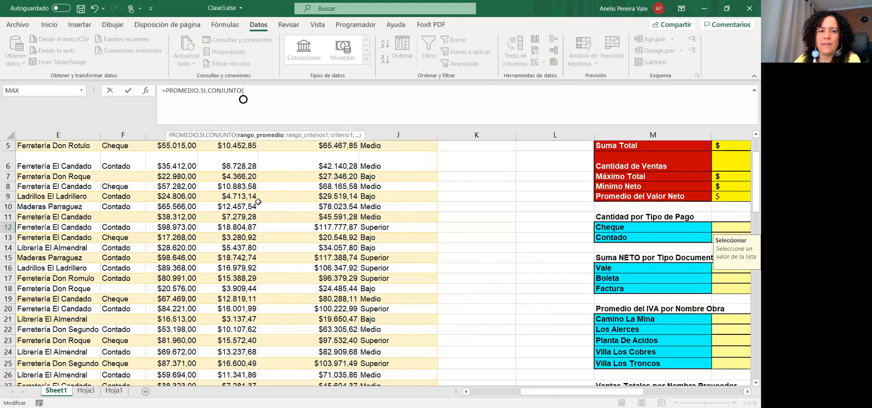
scroll(250, 205, "up", 2)
left_click(173, 238)
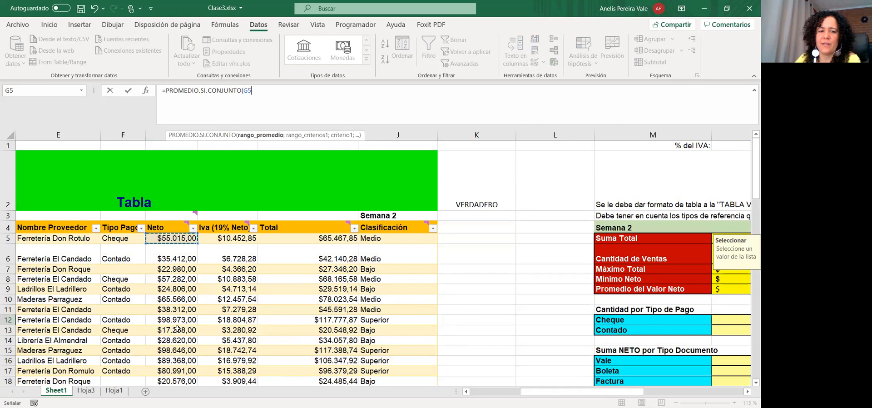
left_click_drag(173, 238, 172, 308)
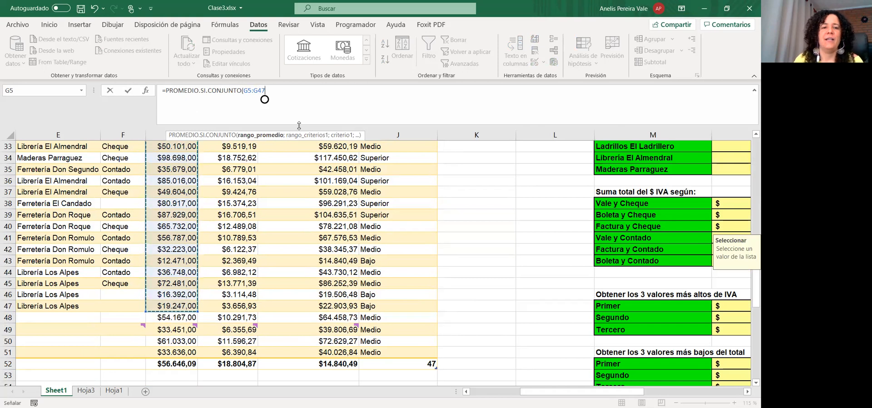
type(";")
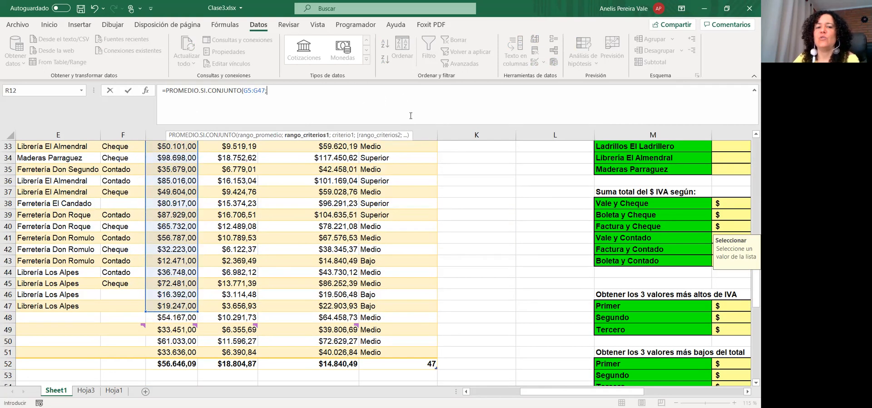
scroll(647, 245, "up", 6)
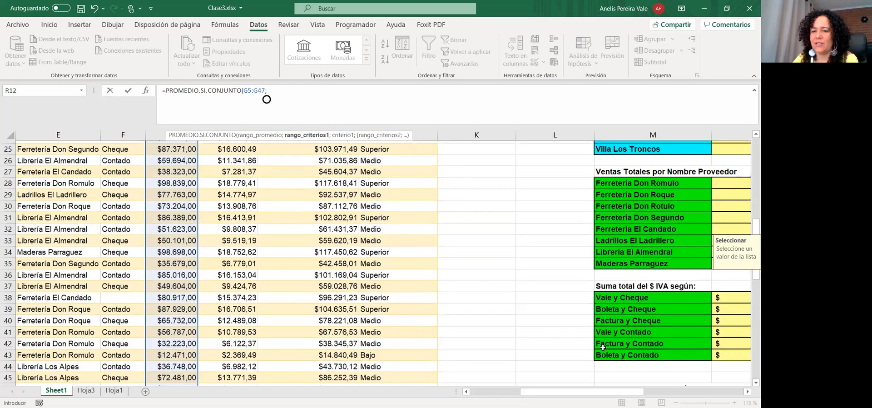
left_click_drag(585, 393, 685, 393)
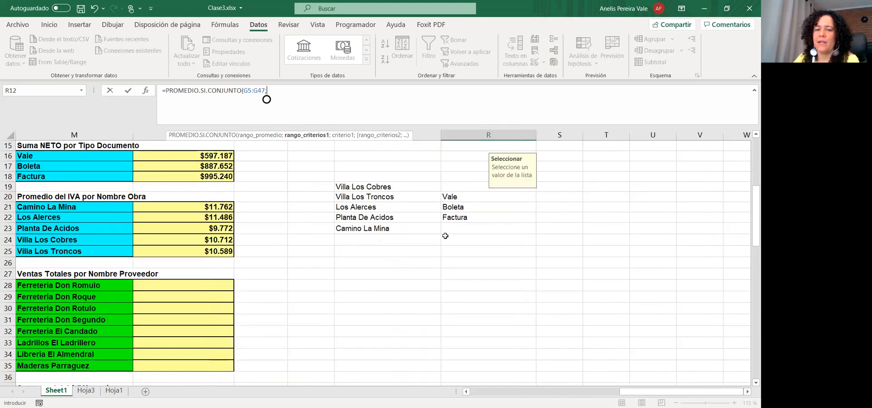
scroll(601, 277, "up", 5)
left_click_drag(654, 390, 504, 392)
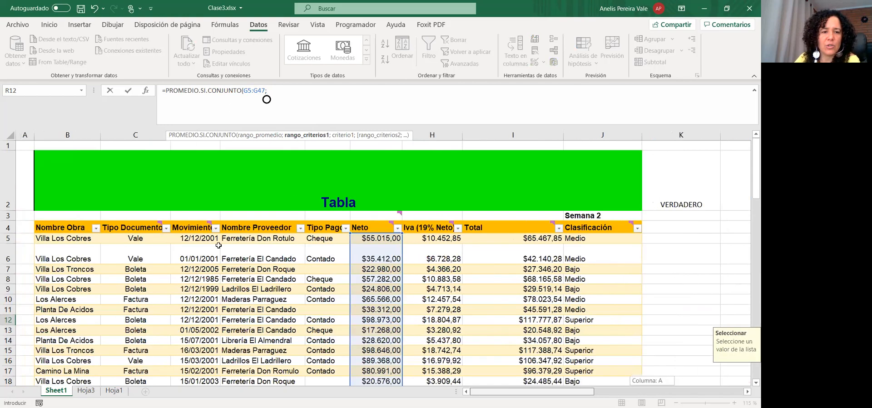
Add criteria C5:C47 matching R10 and B5:B47 matching R11, and enter the formula
left_click(133, 238)
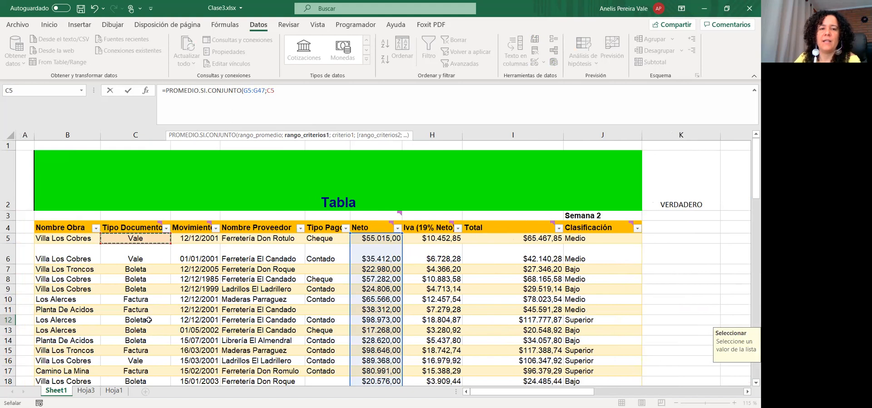
key("ctrl+shift+Down")
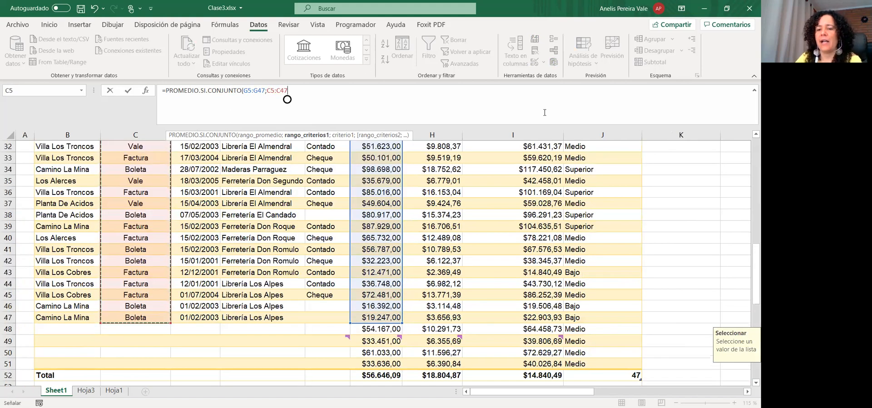
type(";")
scroll(606, 329, "right", 3)
scroll(607, 336, "up", 8)
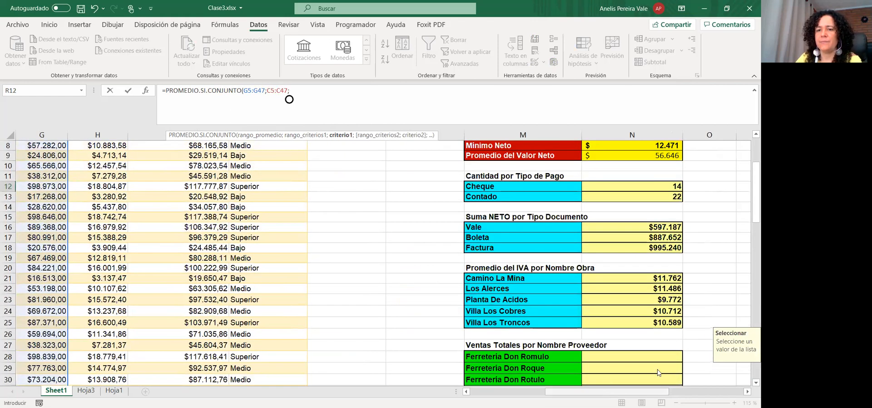
scroll(660, 373, "right", 4)
left_click(612, 167)
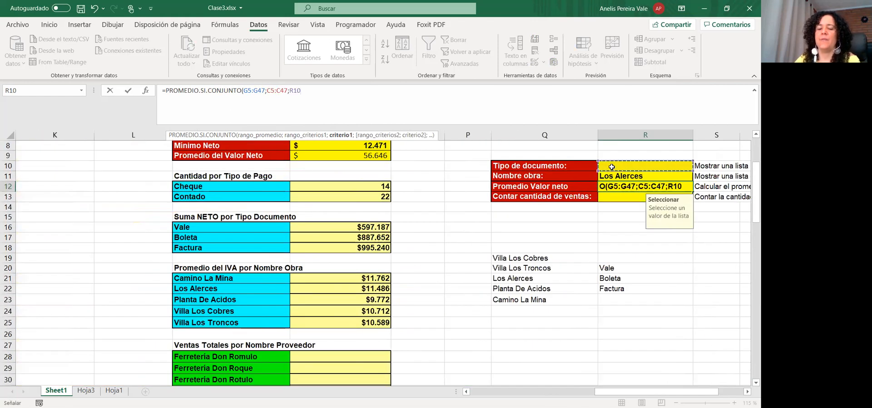
type(";")
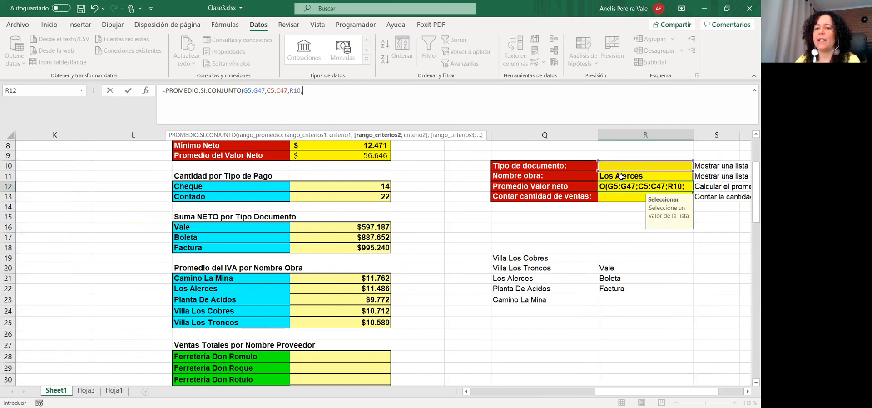
left_click_drag(614, 393, 488, 393)
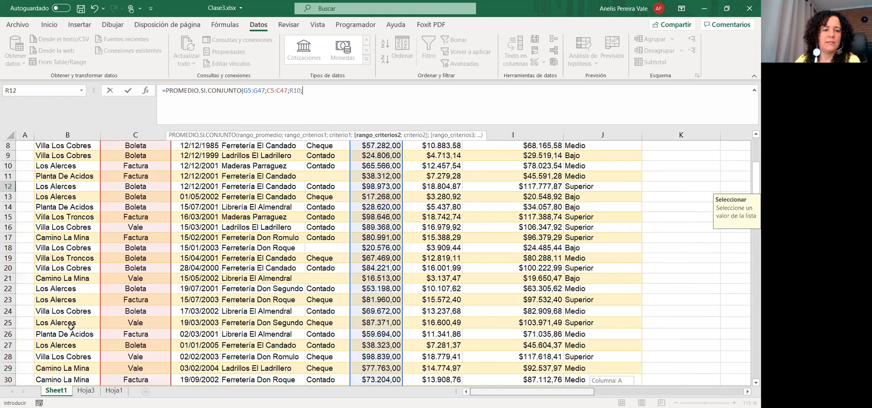
left_click_drag(76, 349, 79, 313)
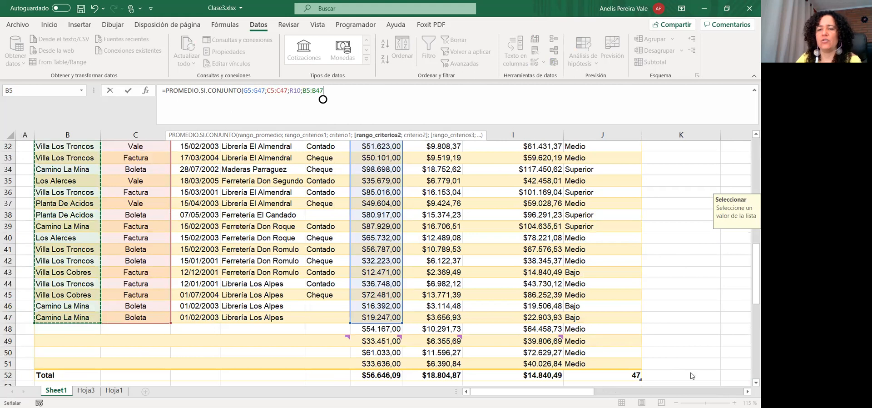
type(";")
scroll(643, 187, "up", 2)
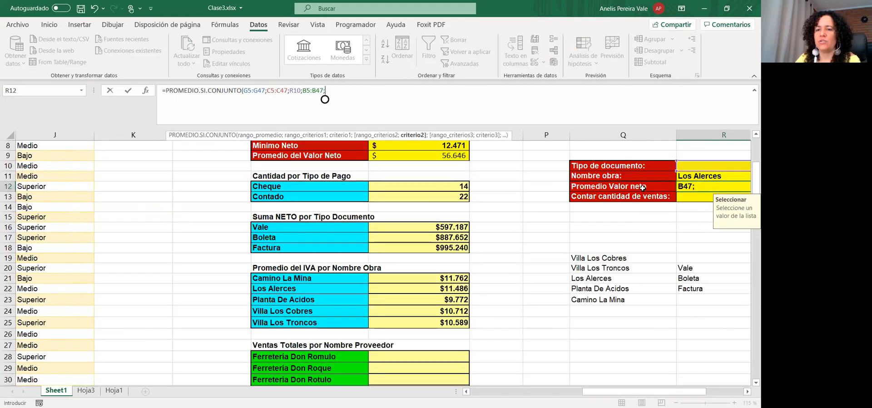
left_click(695, 178)
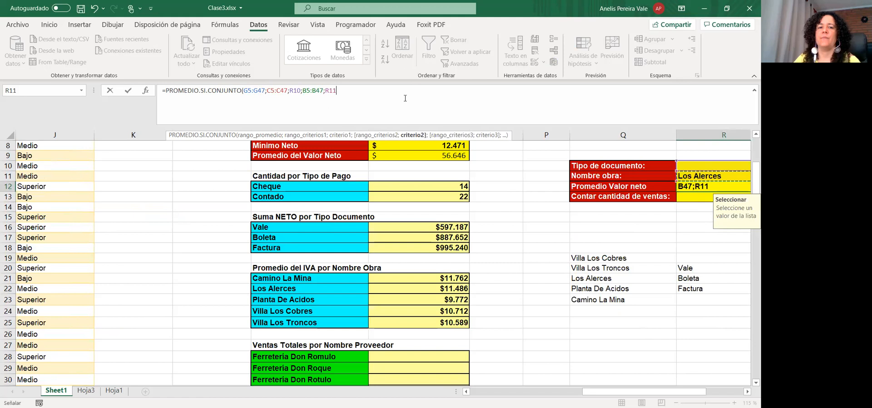
key("Return")
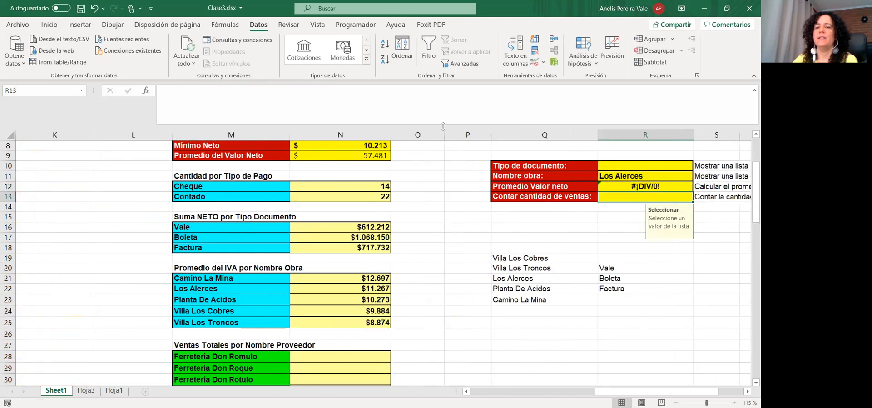
Try Boleta in the Tipo de documento dropdown, then set it to Factura
left_click(619, 188)
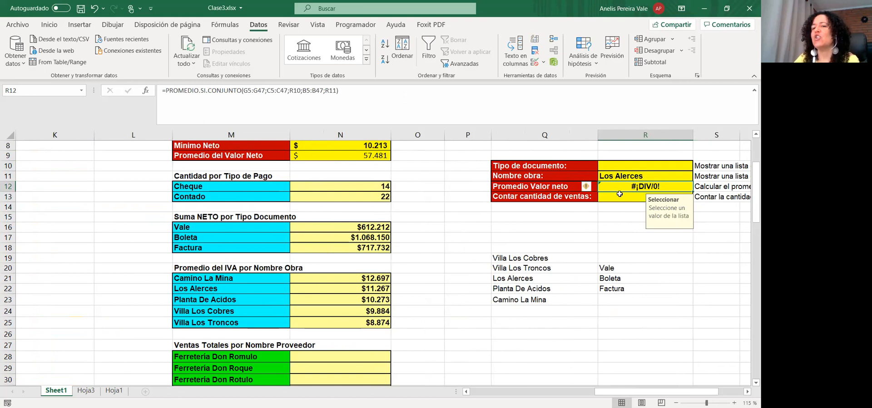
left_click(632, 169)
left_click(697, 166)
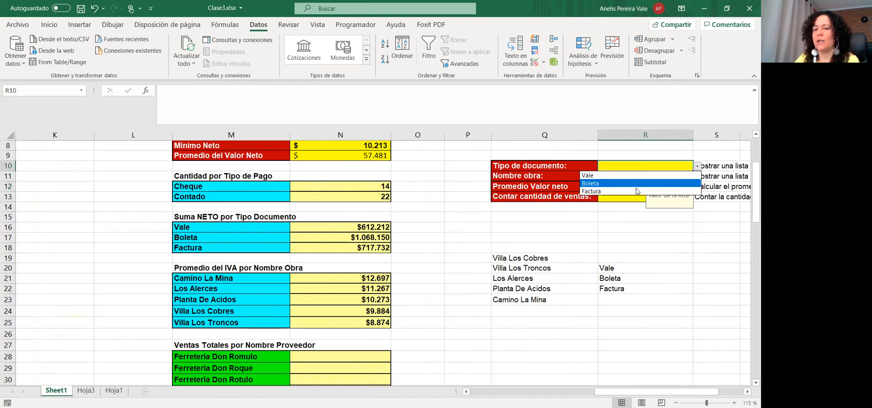
left_click(637, 184)
left_click(666, 279)
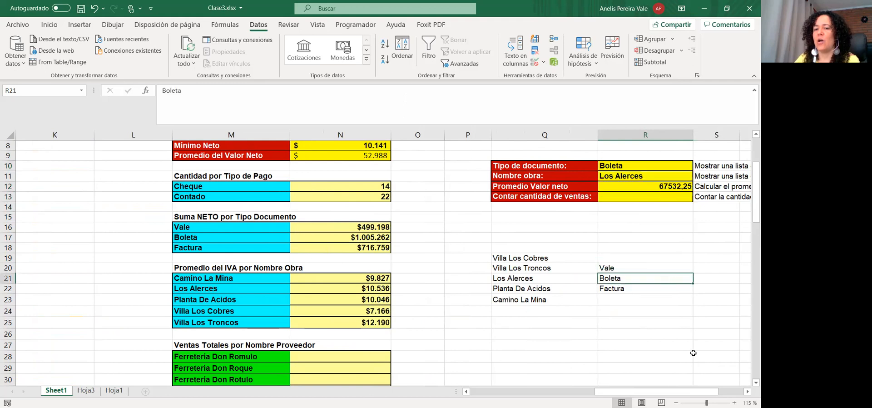
left_click_drag(666, 392, 691, 392)
left_click(529, 165)
left_click(522, 187)
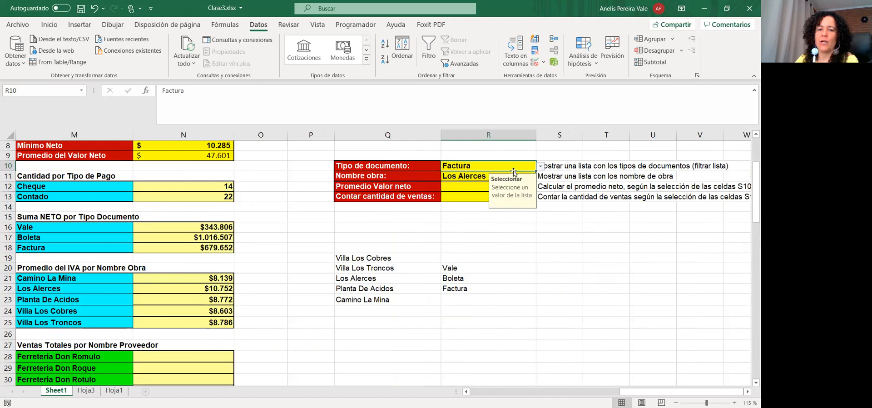
Set the Nombre obra dropdown in R11 to Villa Los Troncos
left_click(531, 176)
left_click(542, 177)
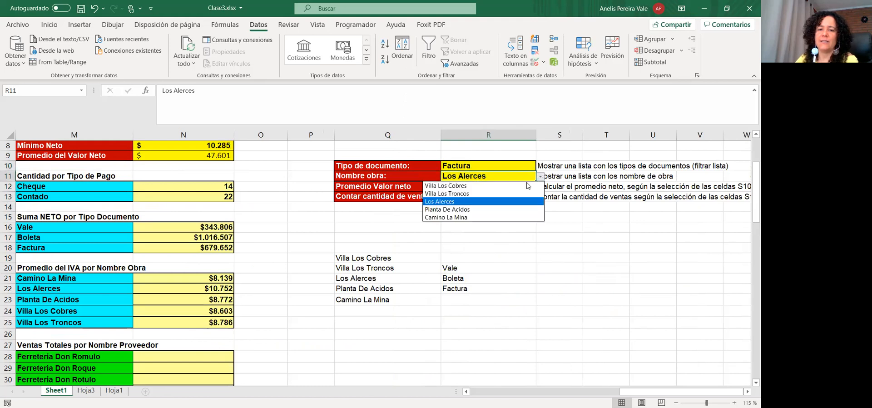
left_click(491, 195)
left_click(508, 248)
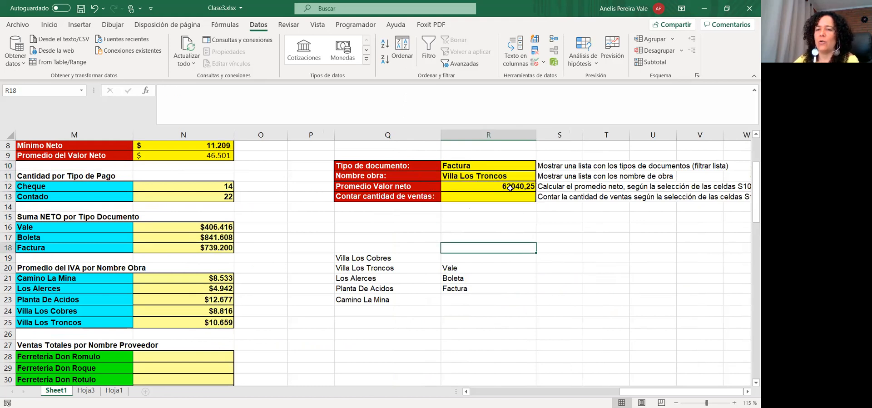
left_click(543, 63)
left_click(512, 177)
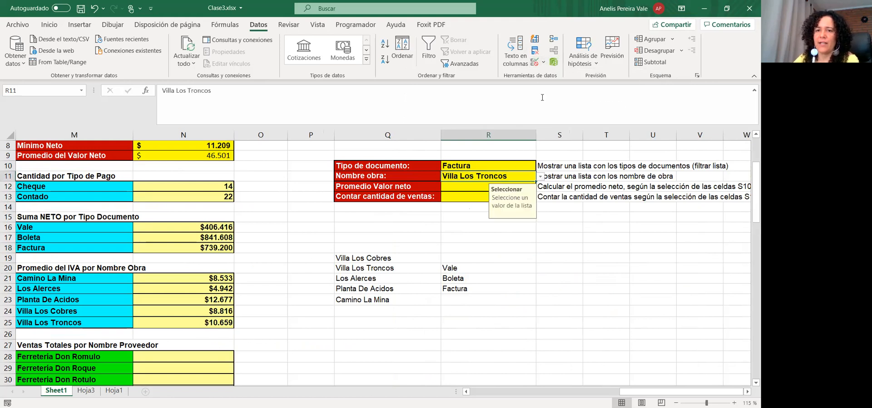
Turn off 'Show input message' in the validation of both R11 and R10
left_click(544, 63)
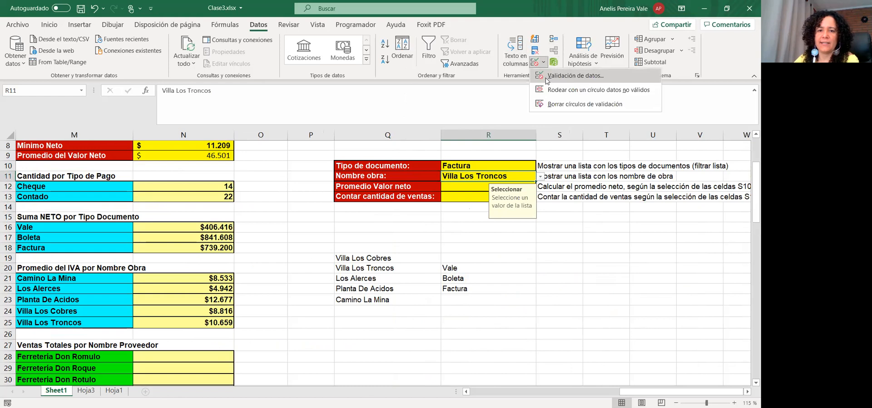
left_click(547, 80)
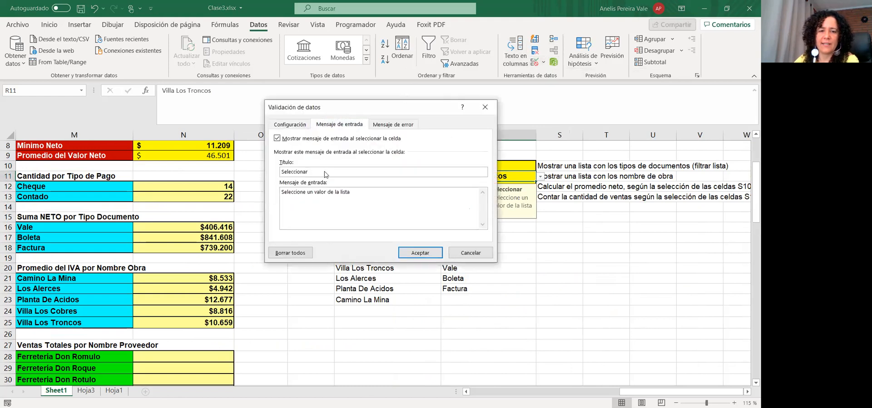
left_click(291, 138)
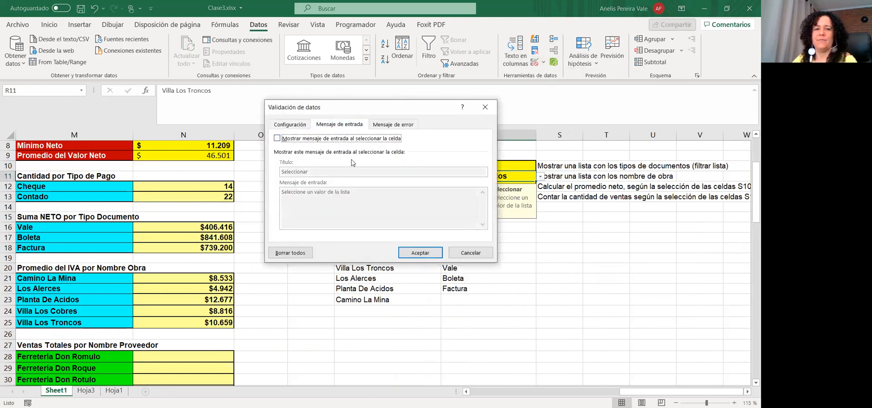
left_click(429, 253)
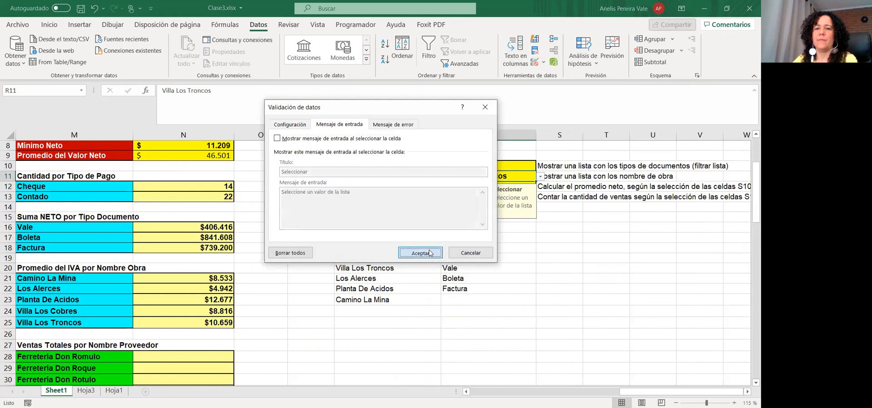
left_click(546, 66)
left_click(516, 167)
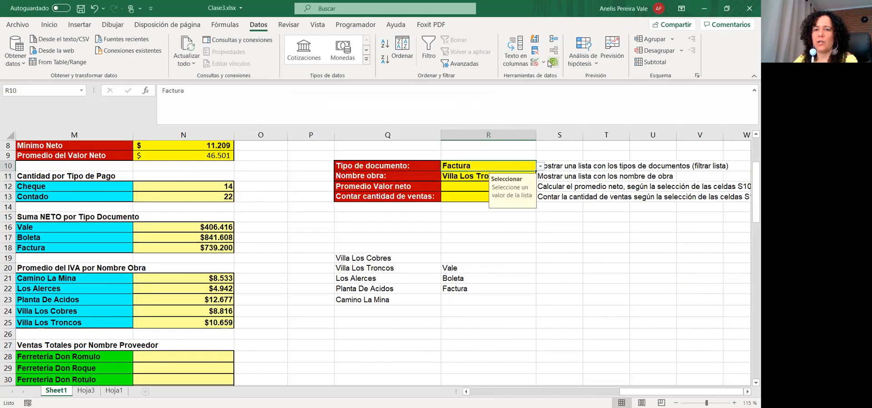
left_click(543, 67)
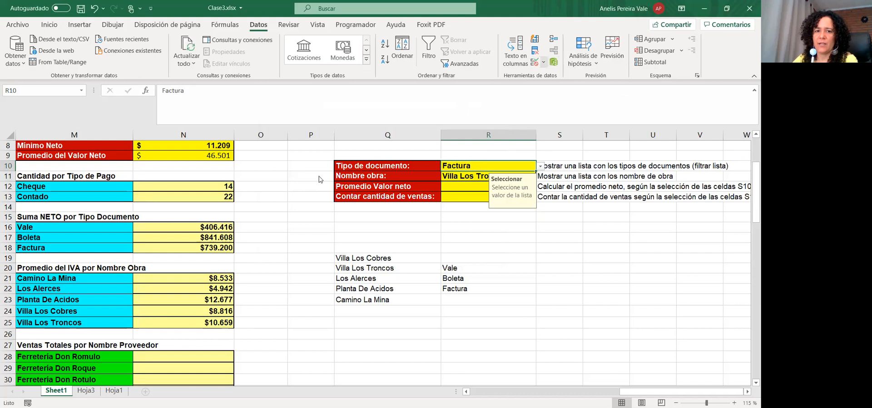
left_click(277, 138)
left_click(412, 250)
Pick Factura as the document type and Los Alerces as the obra
left_click(540, 167)
left_click(528, 192)
left_click(532, 176)
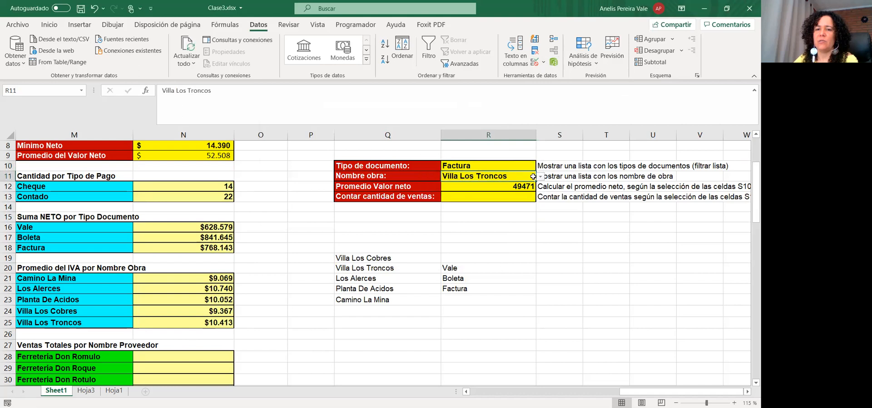
left_click(542, 178)
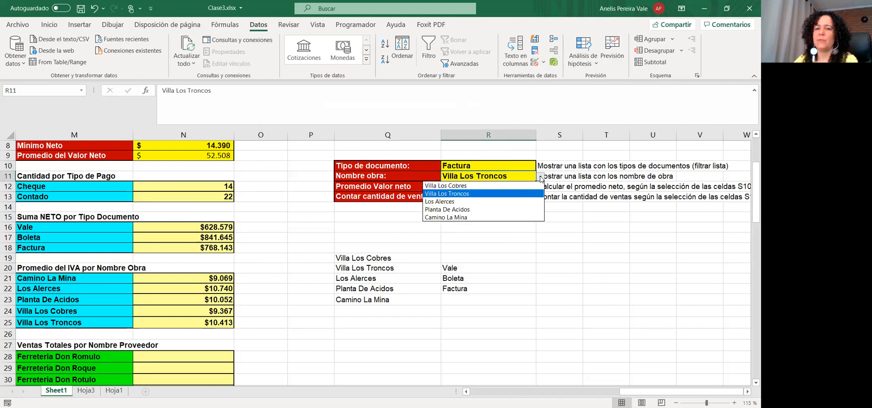
left_click(503, 202)
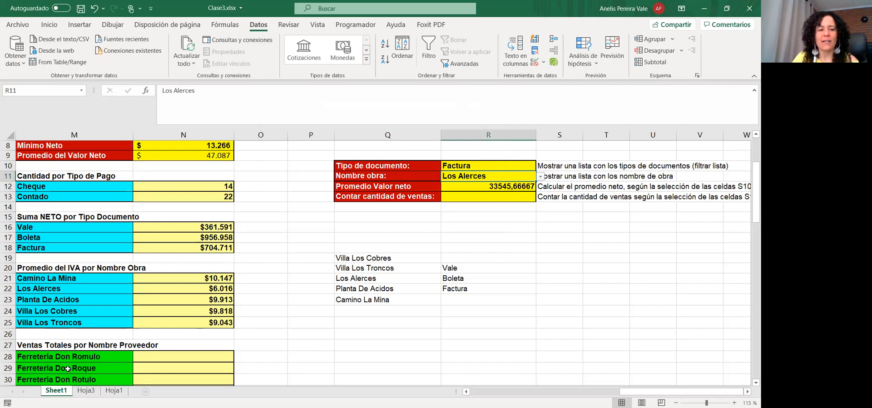
Select the IVA totals in M38:N43
left_click(36, 366)
scroll(73, 347, "down", 7)
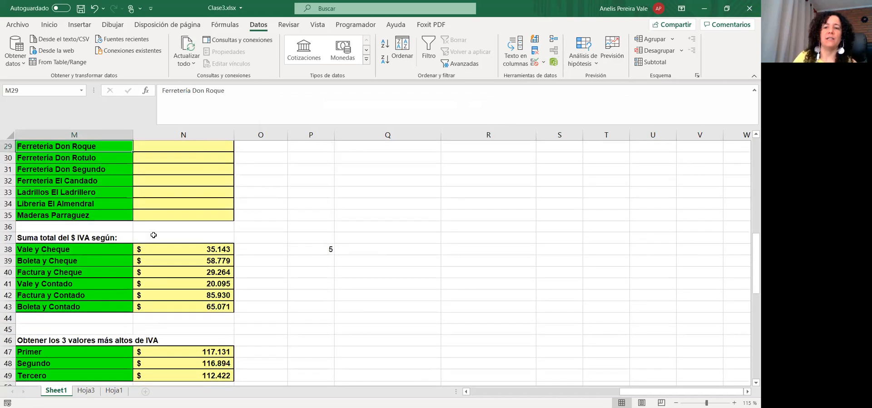
left_click_drag(81, 249, 200, 308)
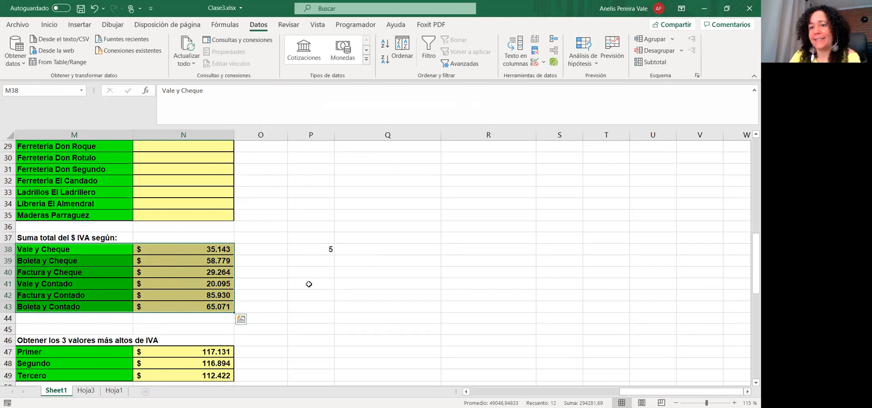
scroll(347, 286, "up", 8)
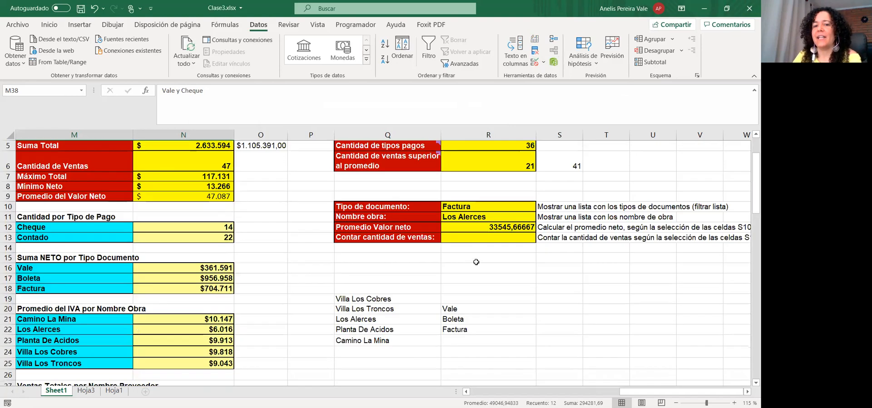
Confirm Los Alerces and Factura stay chosen, then select cell R13
left_click(484, 218)
left_click(540, 218)
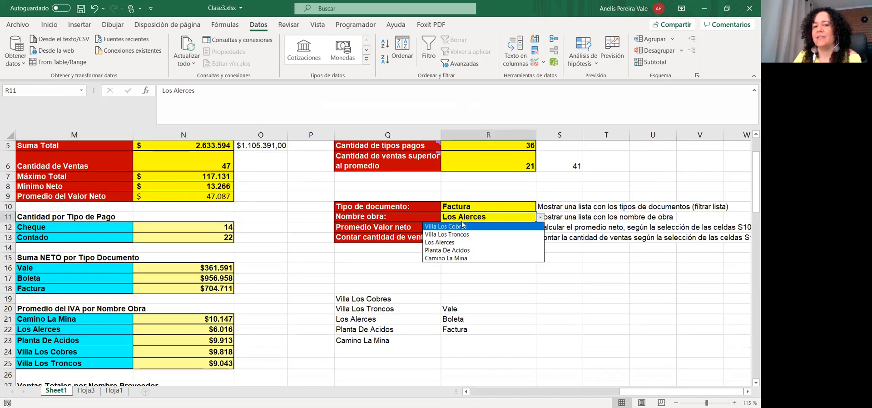
left_click(476, 208)
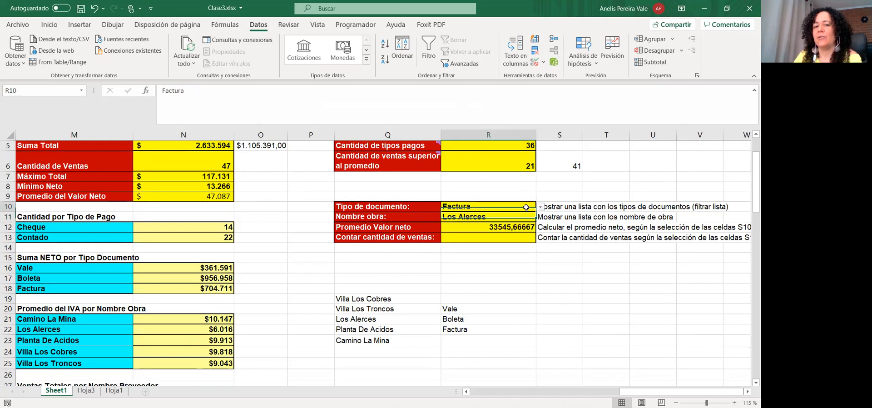
left_click(540, 207)
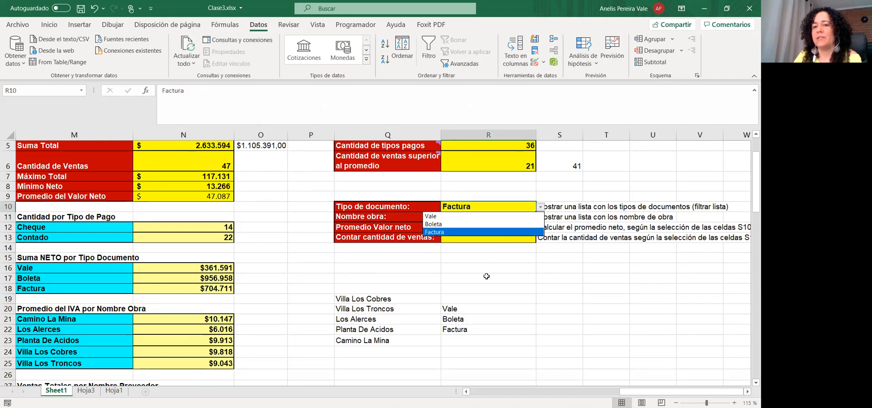
key("Escape")
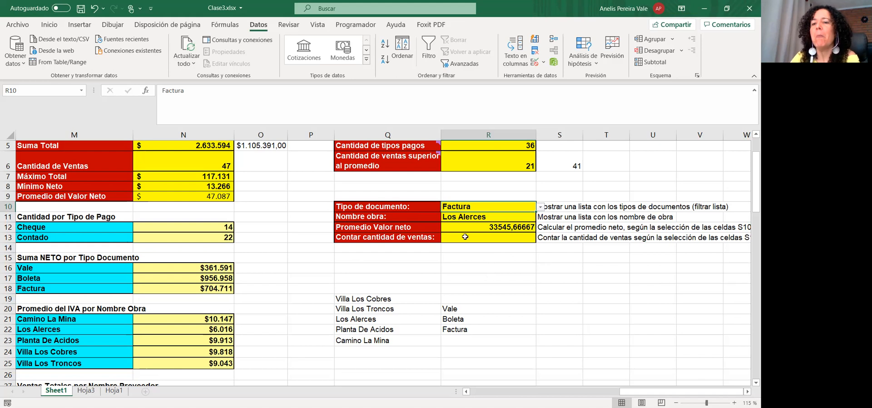
left_click(461, 215)
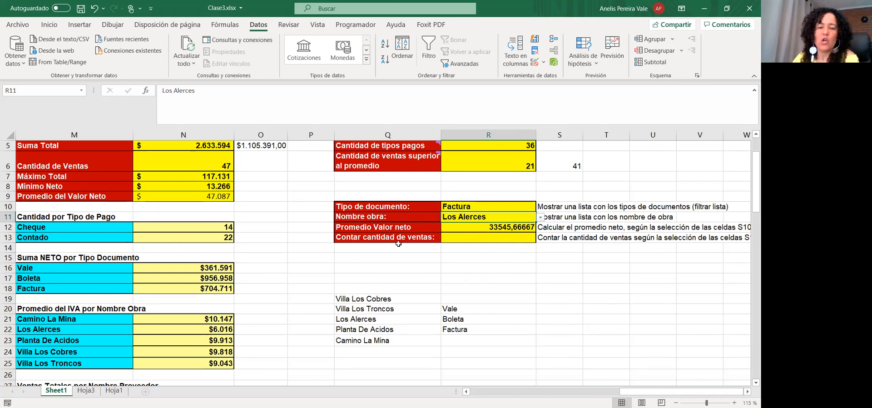
left_click(454, 239)
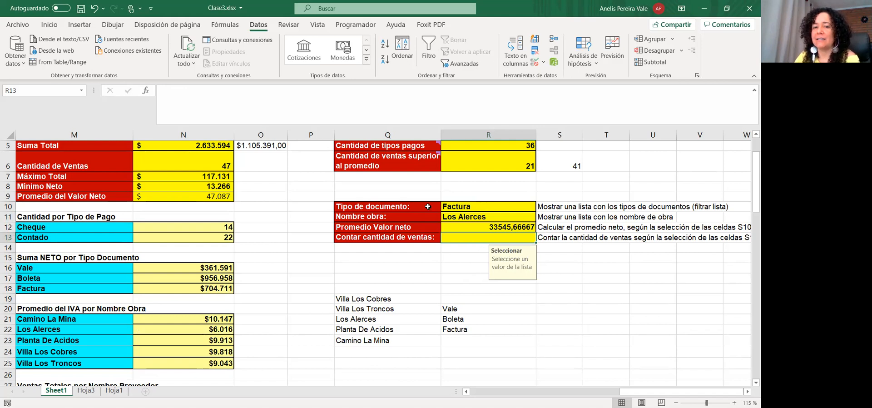
left_click(453, 207)
left_click(452, 216)
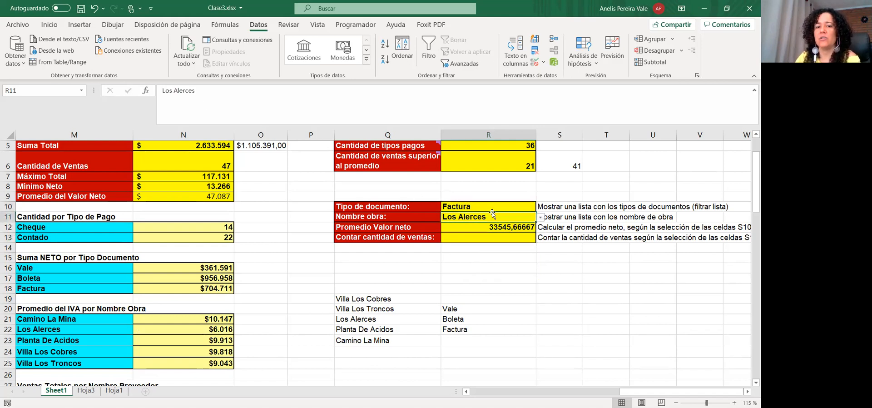
left_click(473, 239)
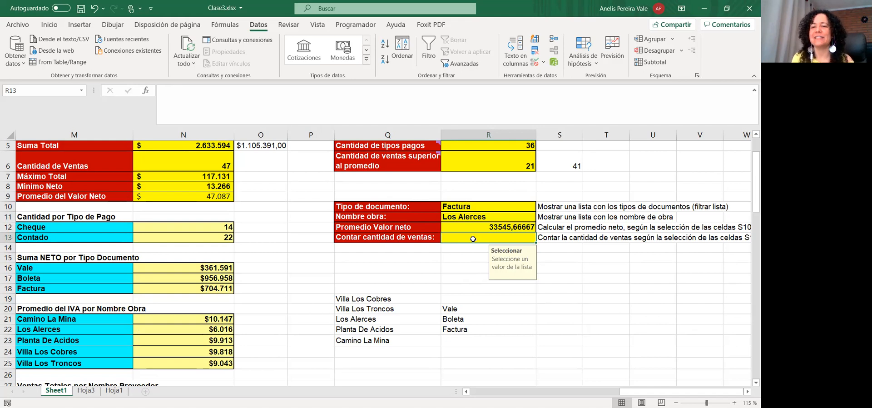
Start a CONTAR.SI.CONJUNTO formula in R13 with range C5:C47 matching R10
left_click(195, 101)
type("=")
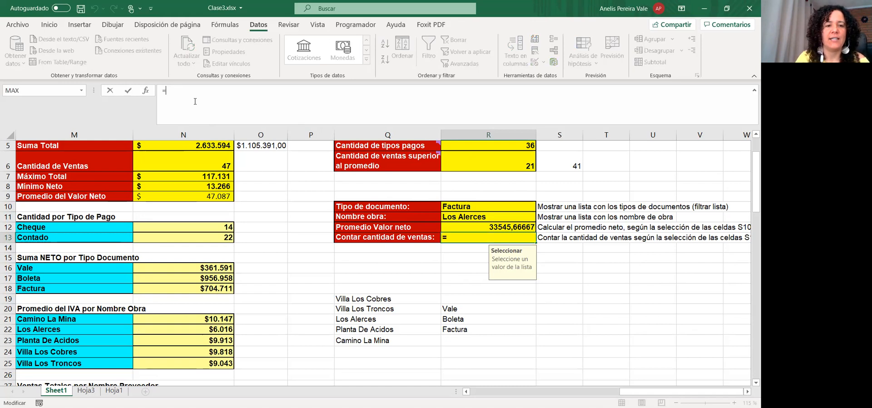
type("contar")
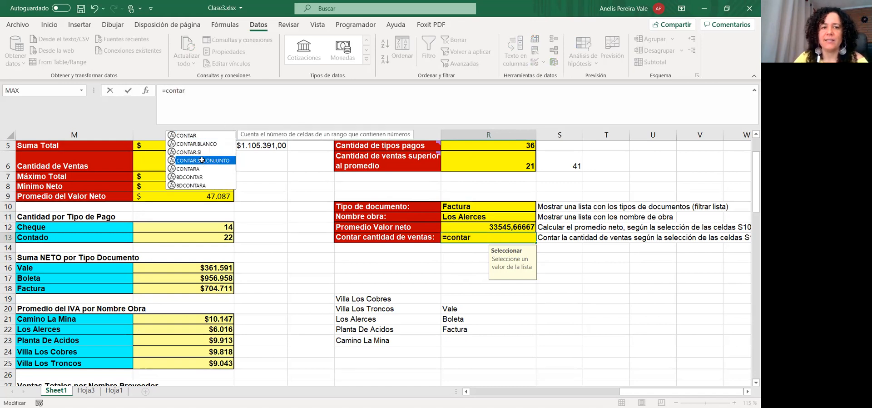
key("Tab")
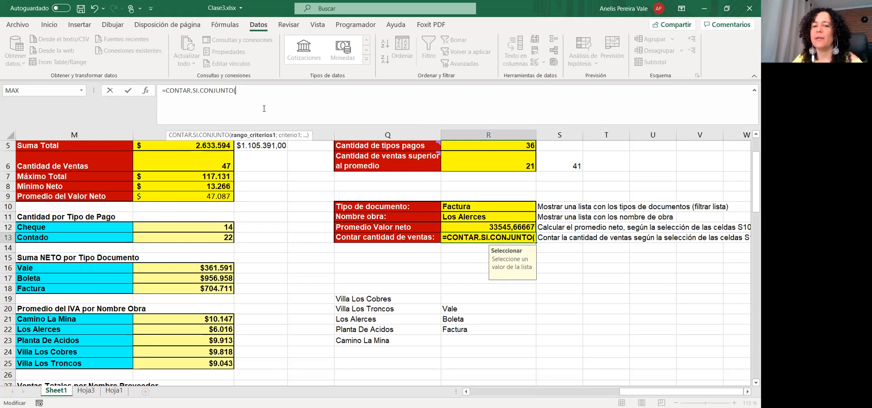
left_click_drag(689, 394, 540, 394)
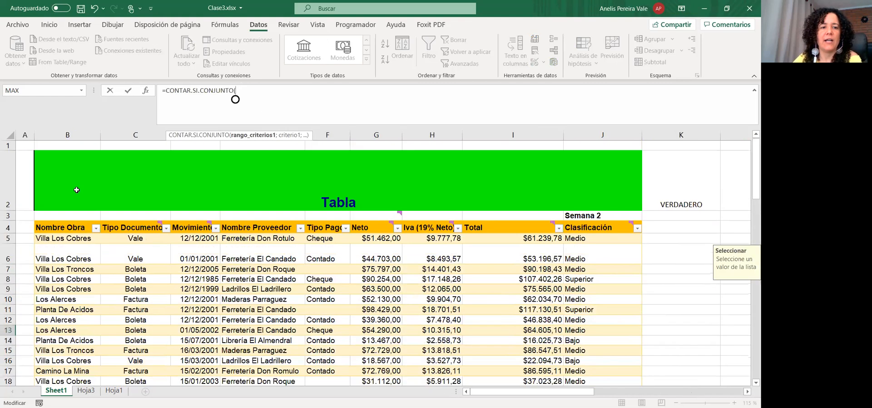
left_click(142, 238)
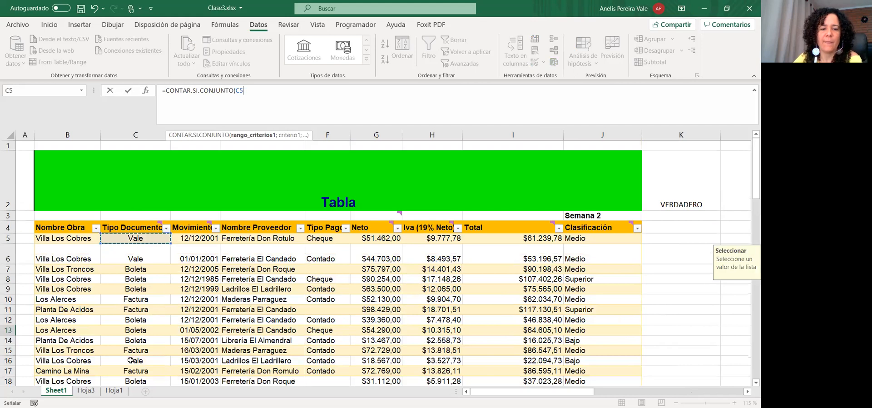
key("ctrl+shift+Down")
type(";")
left_click_drag(592, 391, 654, 245)
scroll(655, 245, "up", 10)
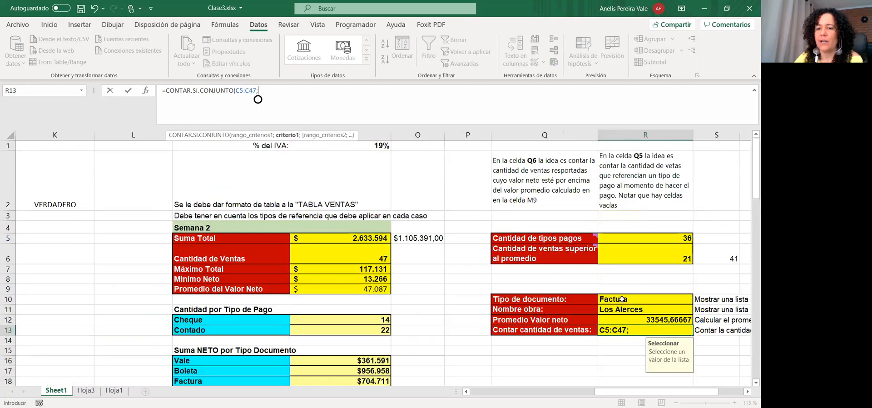
left_click(620, 299)
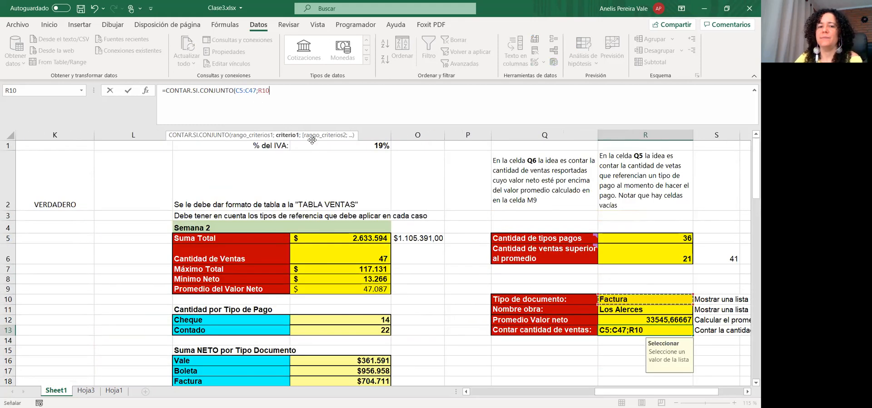
Add the second criterion: range B5:B47 matching R11
type(";")
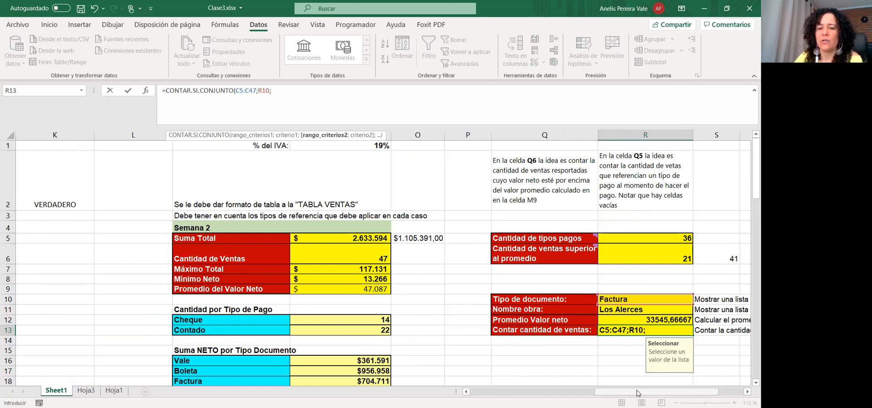
left_click_drag(637, 394, 513, 393)
left_click(69, 234)
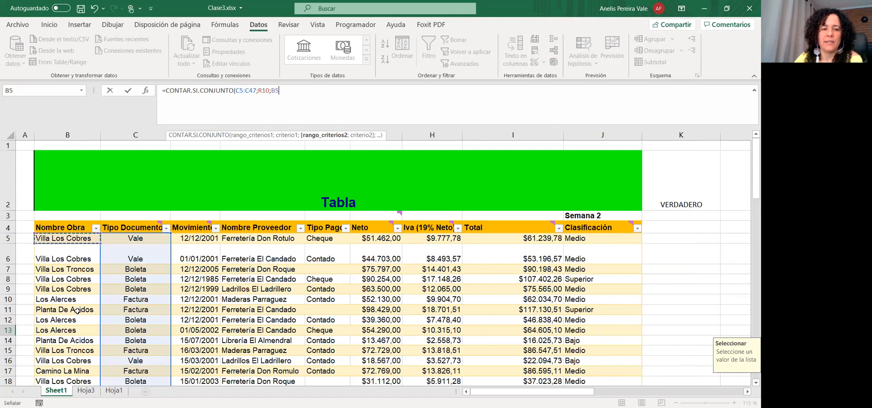
key("ctrl+shift+Down")
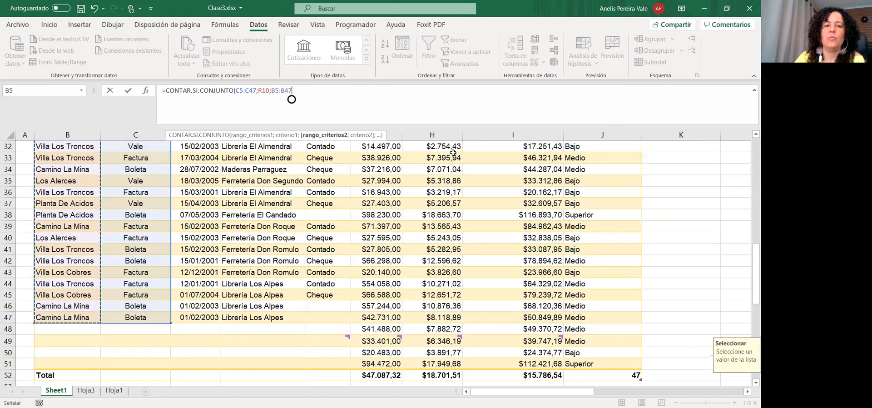
type(";")
left_click_drag(592, 394, 706, 394)
scroll(563, 229, "up", 6)
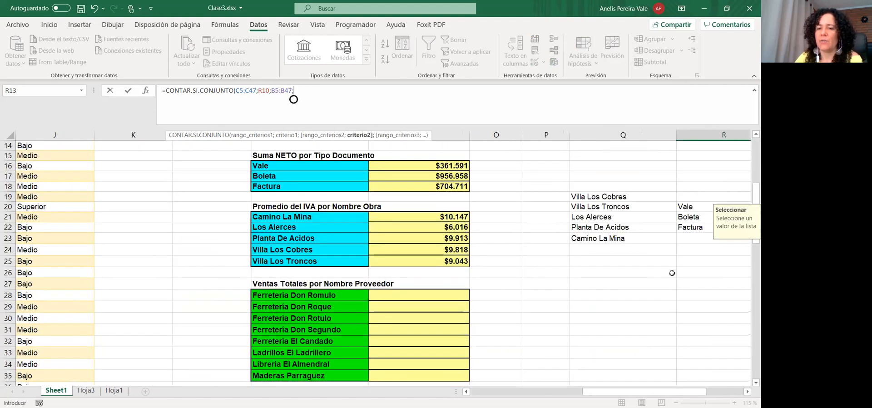
scroll(672, 273, "up", 5)
left_click(693, 310)
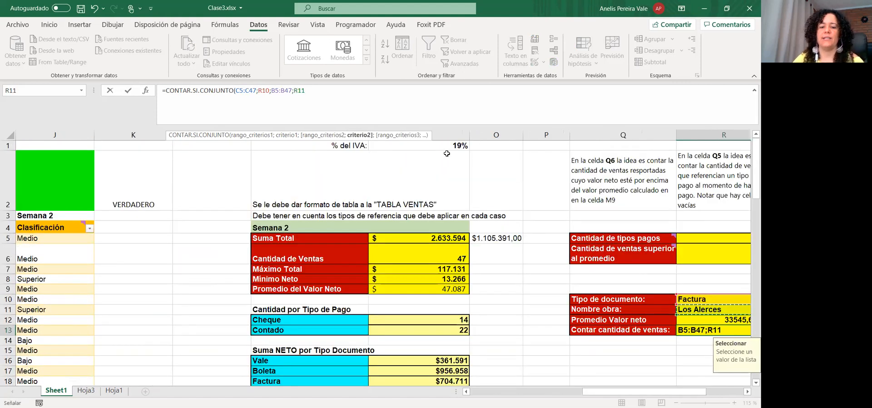
Close and enter the count formula, then switch the document type to Boleta
type(")")
key("Return")
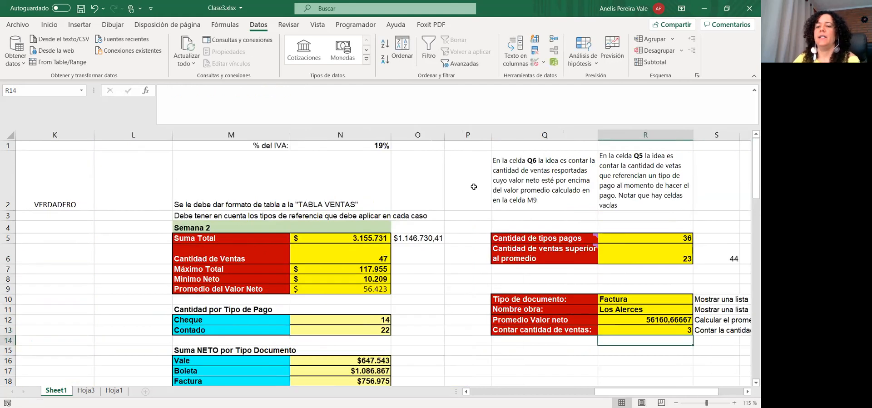
left_click(672, 299)
left_click(697, 299)
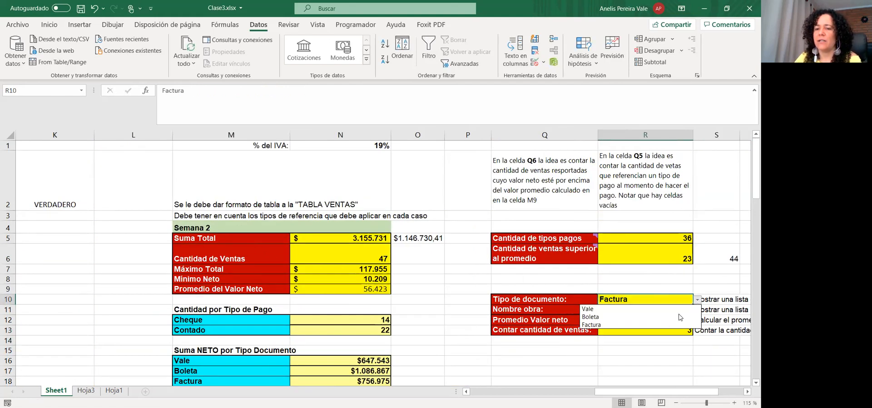
left_click(654, 315)
Set the Nombre obra to Villa Los Troncos and select R13 to check the count
left_click(673, 308)
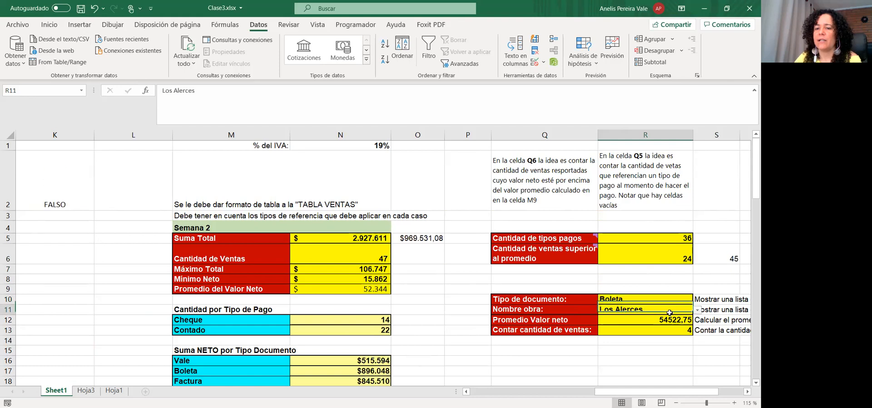
left_click(697, 309)
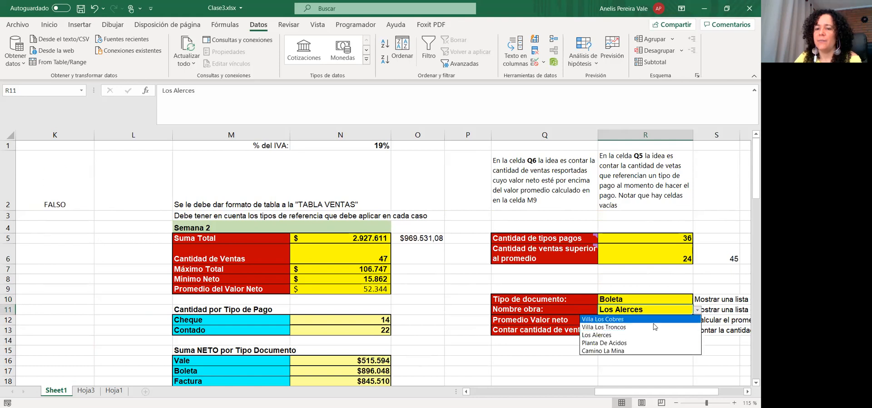
left_click(608, 329)
left_click(676, 330)
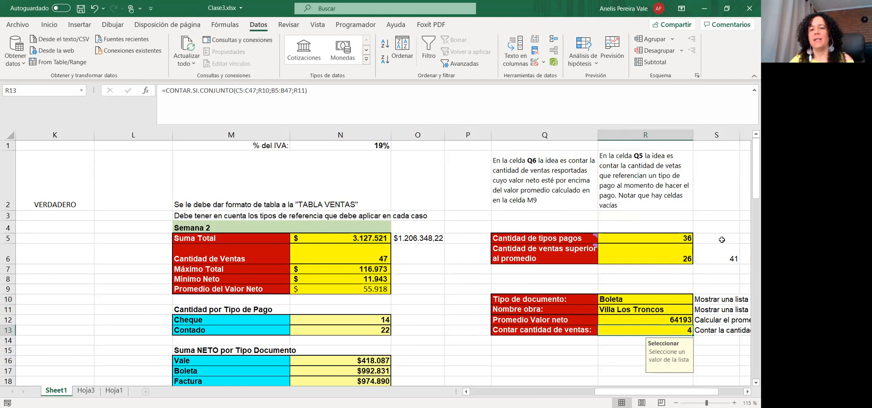
Delete the stray values in G48:J51 below the sales table
scroll(538, 268, "down", 3)
scroll(545, 273, "down", 9)
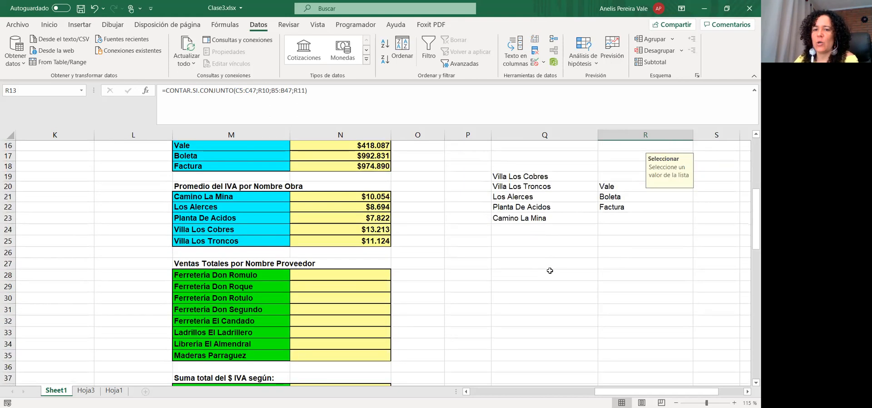
scroll(552, 279, "down", 4)
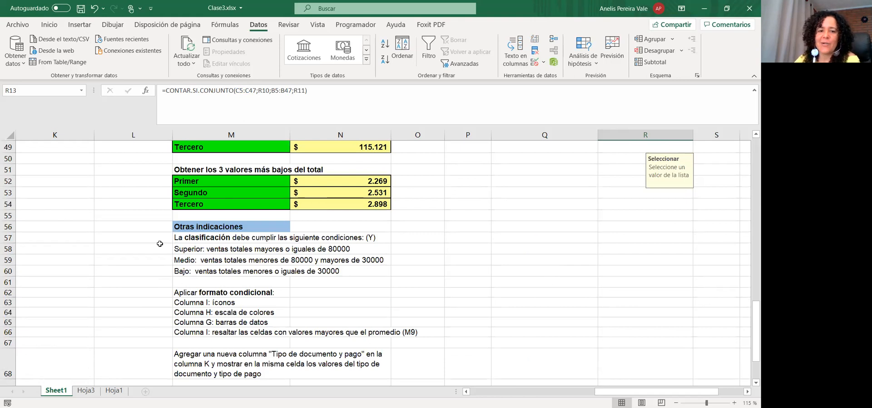
left_click(205, 294)
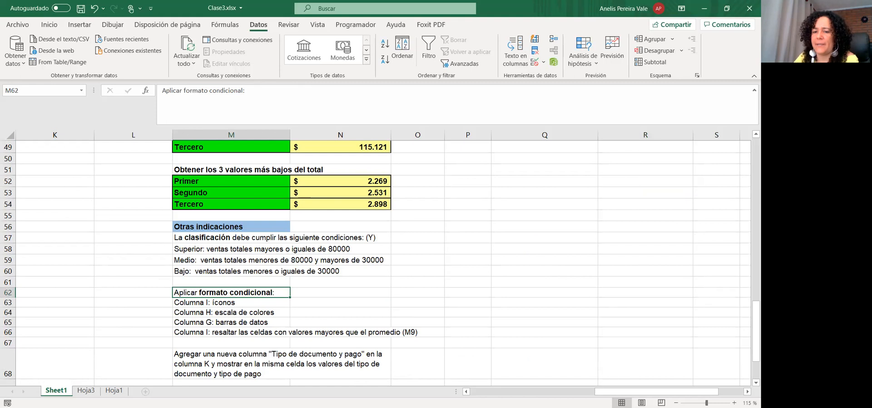
left_click(638, 337)
left_click(510, 391)
scroll(554, 291, "up", 8)
scroll(554, 291, "down", 4)
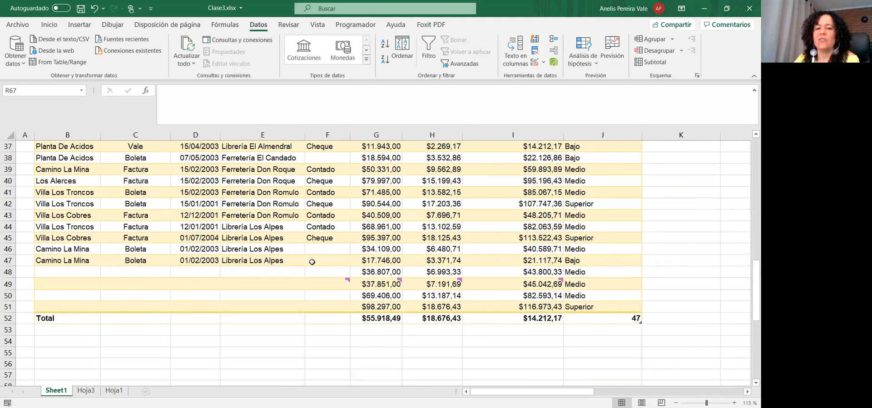
left_click_drag(352, 270, 585, 303)
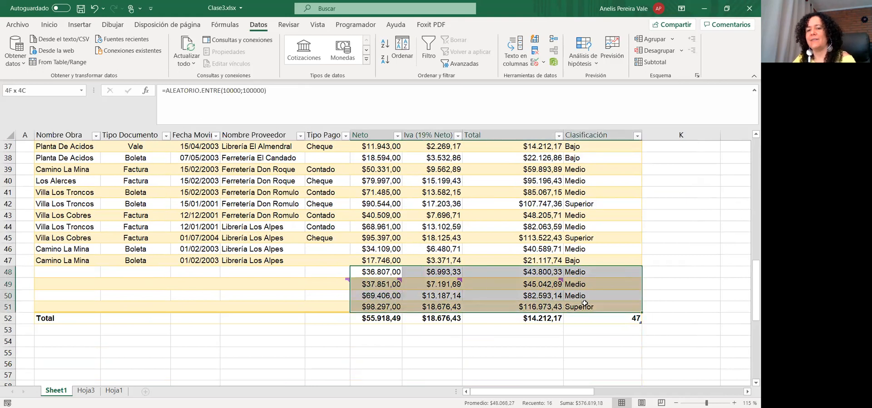
key("Delete")
left_click(672, 258)
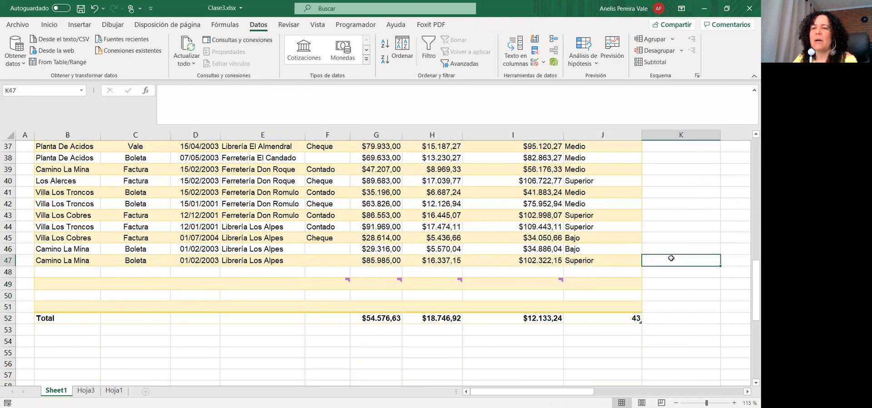
Select the Total column values from I5 downward
scroll(672, 258, "up", 12)
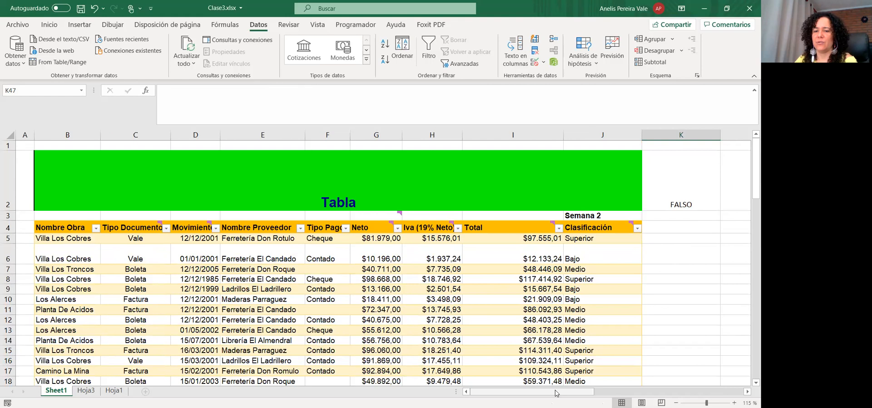
left_click_drag(557, 394, 594, 393)
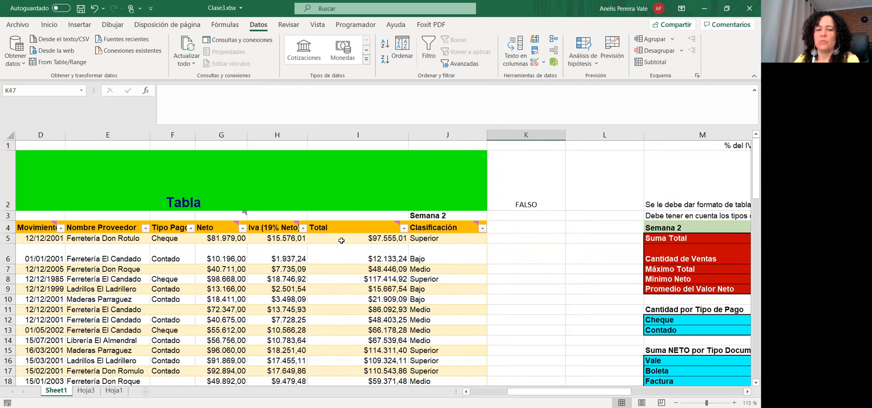
left_click(346, 236)
left_click_drag(350, 269, 357, 364)
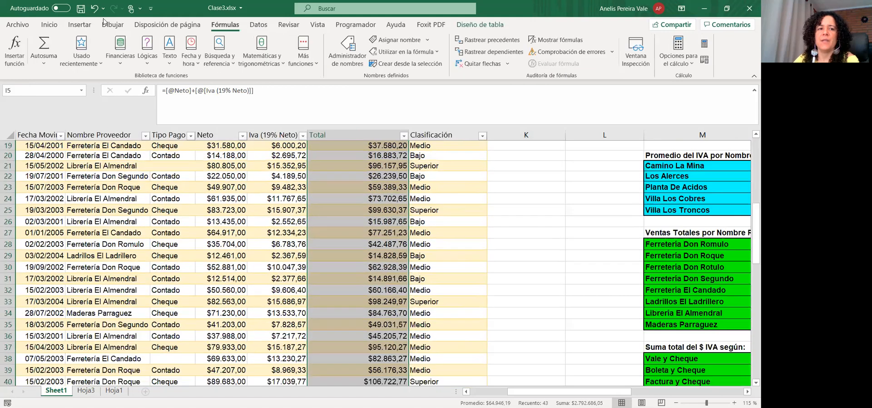
Apply the three coloured directional arrows icon set to the selected Total values
left_click(49, 24)
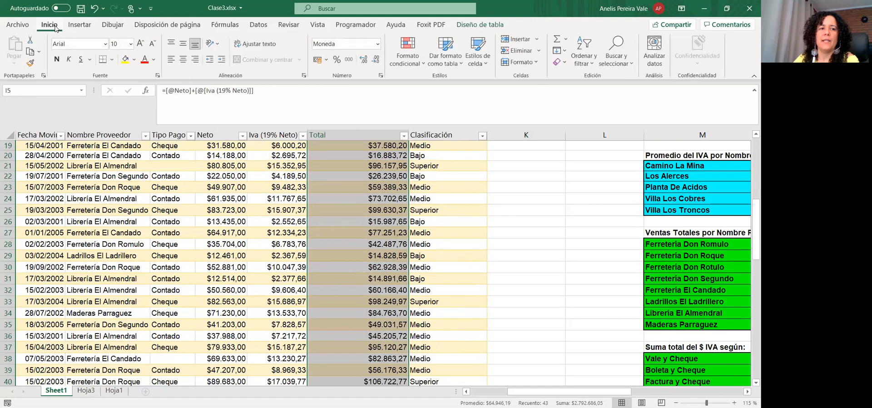
left_click(425, 61)
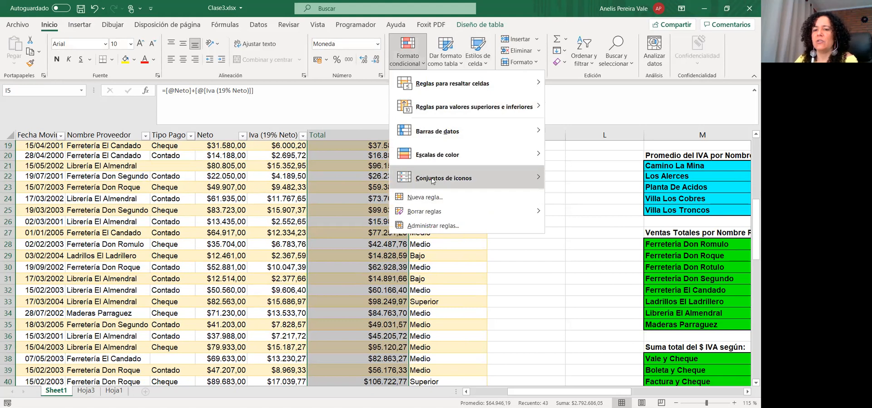
mouse_move(432, 178)
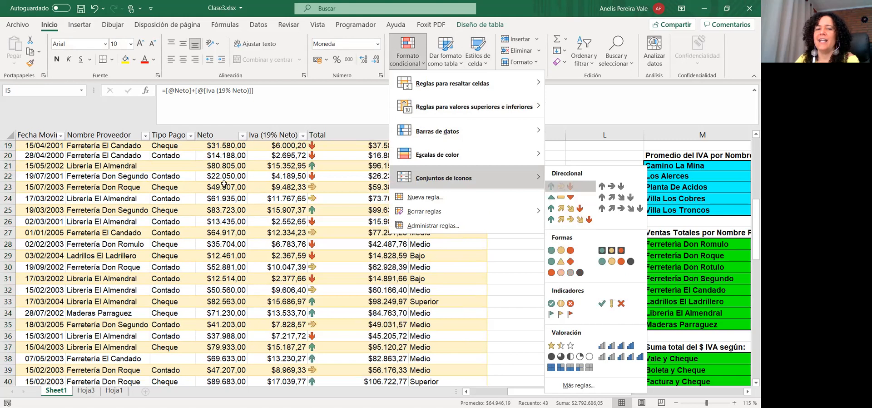
left_click(368, 193)
scroll(366, 200, "up", 6)
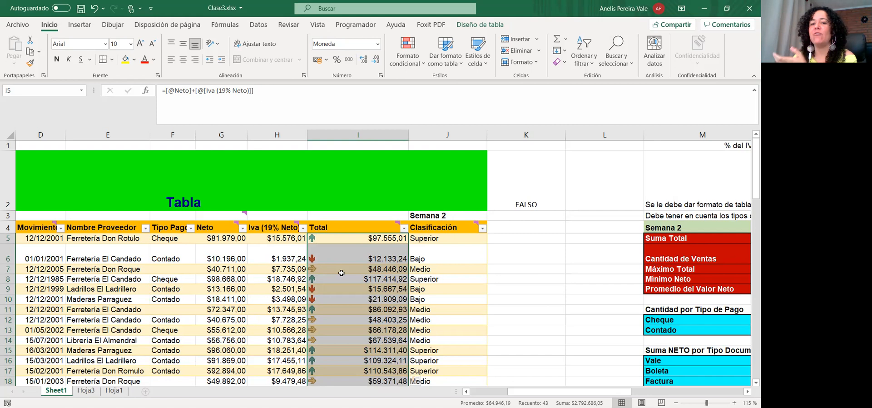
Select a column range and browse the conditional formatting options, closing them without applying anything
left_click_drag(433, 238, 441, 364)
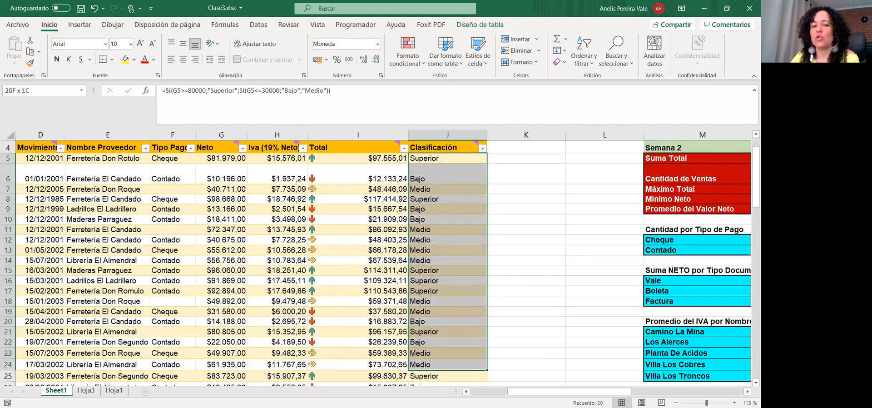
key("ctrl+shift+Down")
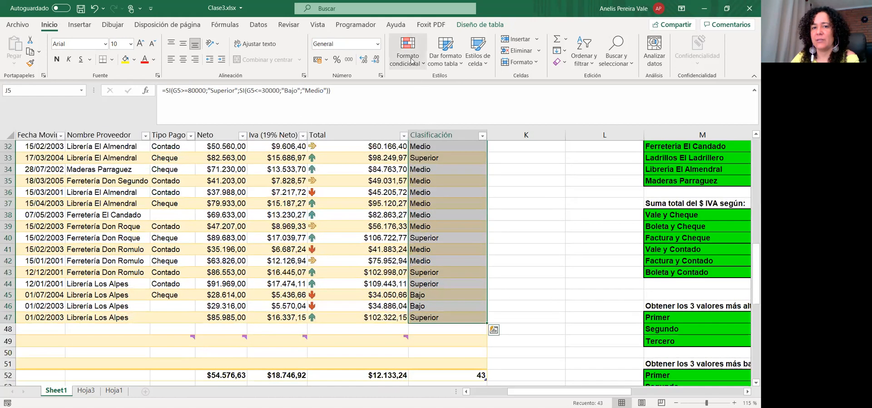
left_click(407, 51)
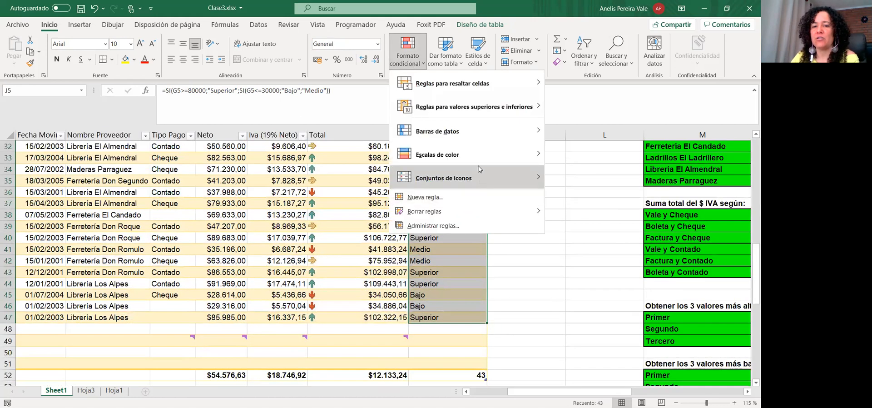
left_click(583, 149)
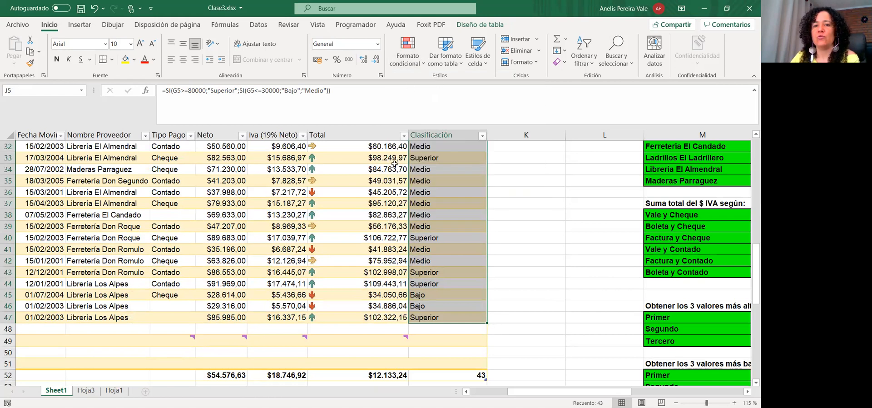
scroll(395, 164, "up", 4)
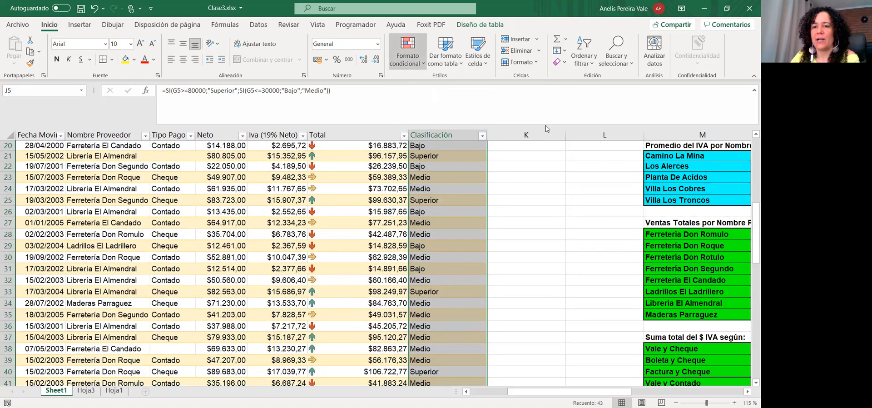
left_click(415, 64)
mouse_move(454, 130)
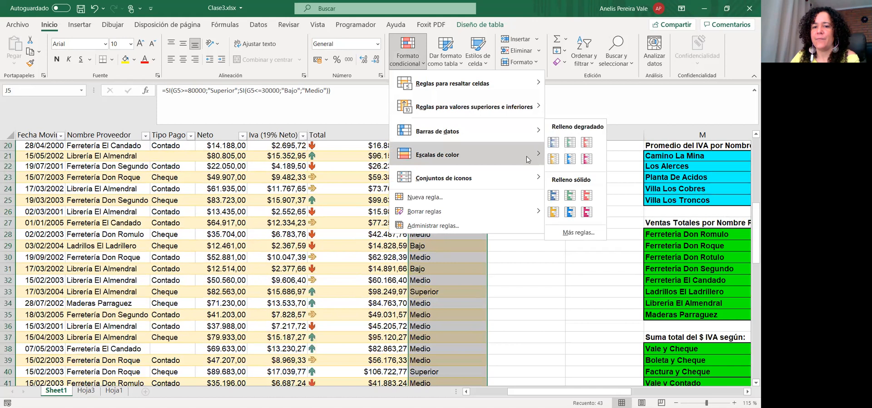
mouse_move(512, 136)
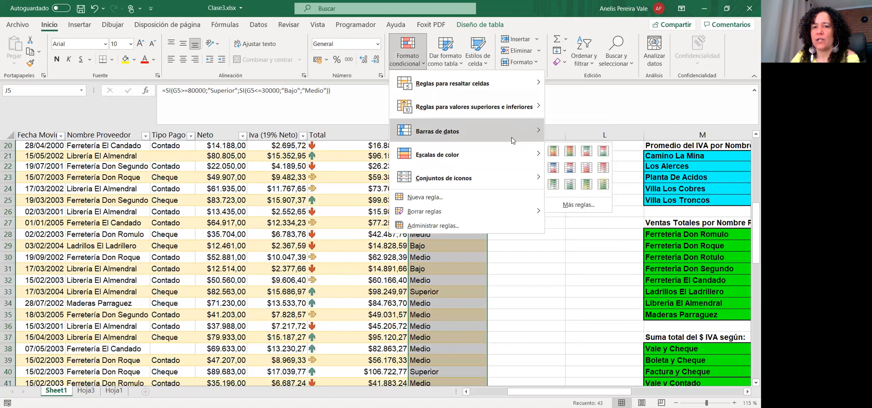
left_click(552, 145)
scroll(278, 178, "up", 6)
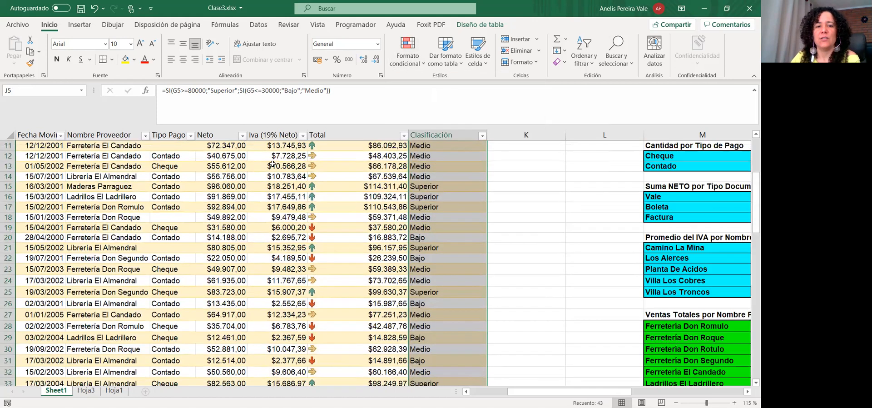
Apply the green-yellow-red colour scale to the IVA values starting at H5
left_click_drag(275, 226, 278, 331)
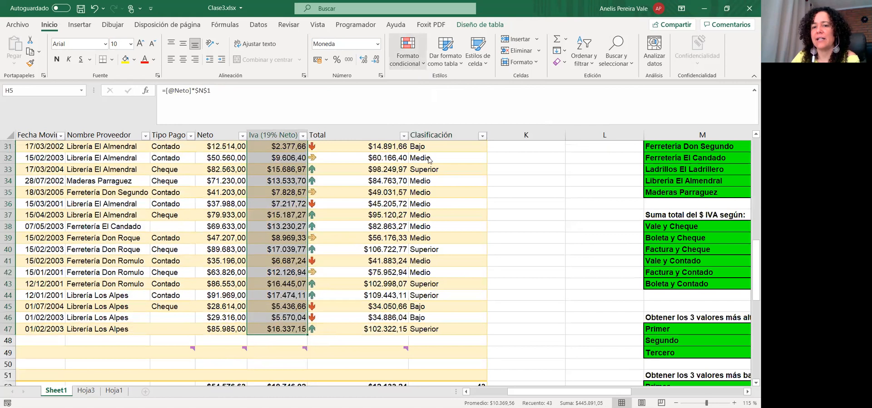
mouse_move(428, 157)
left_click(553, 152)
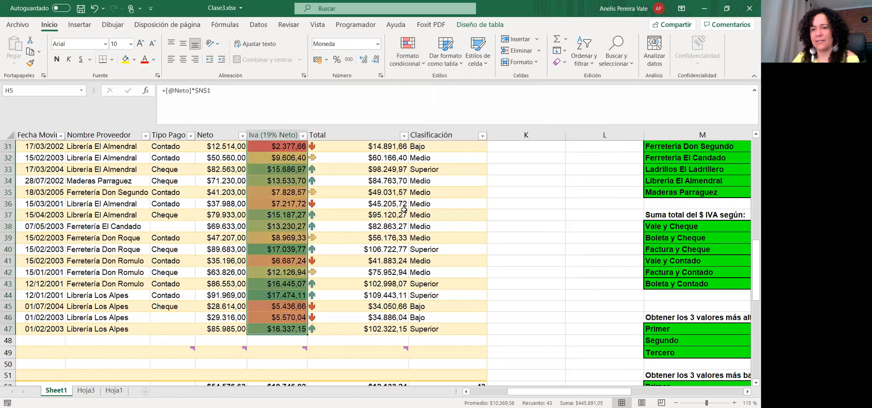
scroll(351, 201, "up", 10)
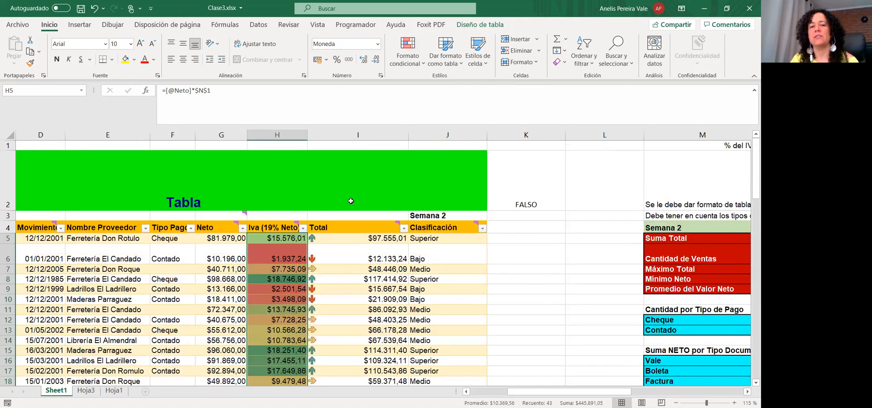